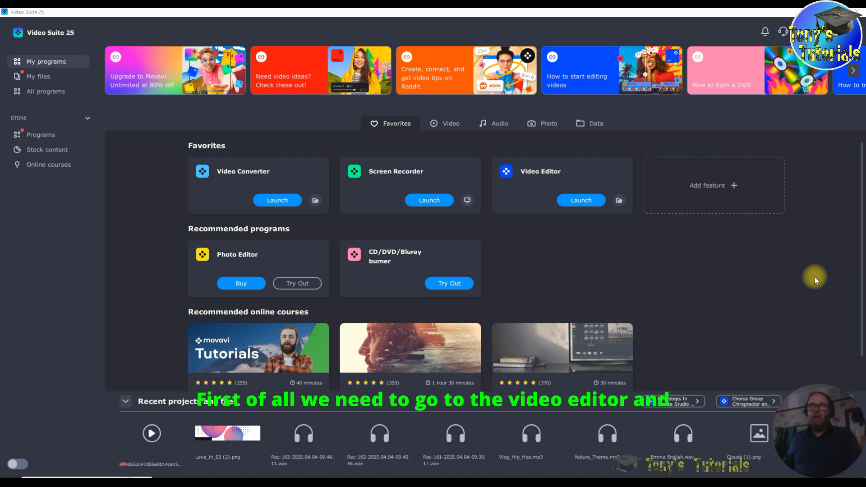
# Step: Launch Video Editor and import the golf video 894d652c47d05e0b14ce15e354a99789.mp4 from the Desktop
pyautogui.click(579, 203)
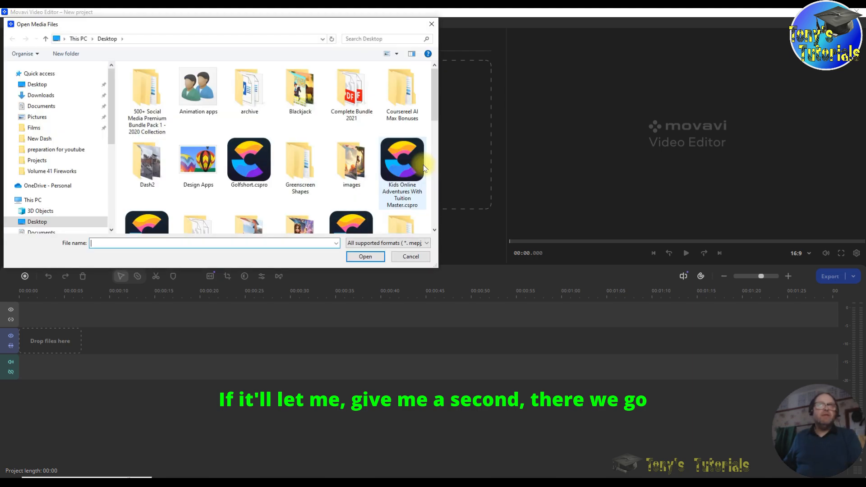
pyautogui.moveTo(436, 95); pyautogui.dragTo(428, 203)
pyautogui.click(250, 131)
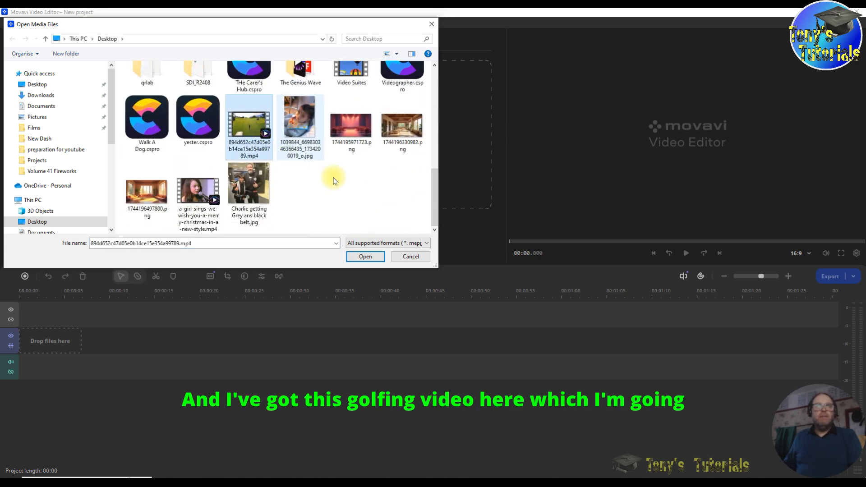
pyautogui.click(366, 257)
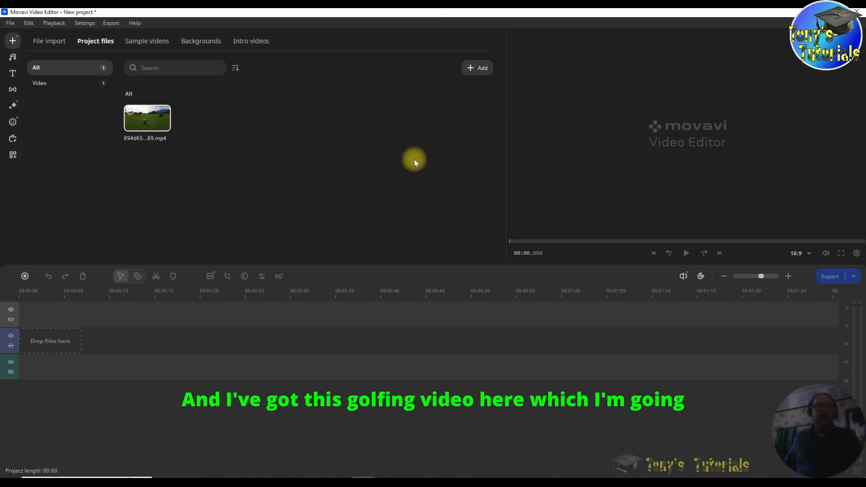
# Step: Place the imported golf clip at the start of the video track and return the playhead to the beginning
pyautogui.click(138, 116)
pyautogui.moveTo(138, 115); pyautogui.dragTo(33, 340)
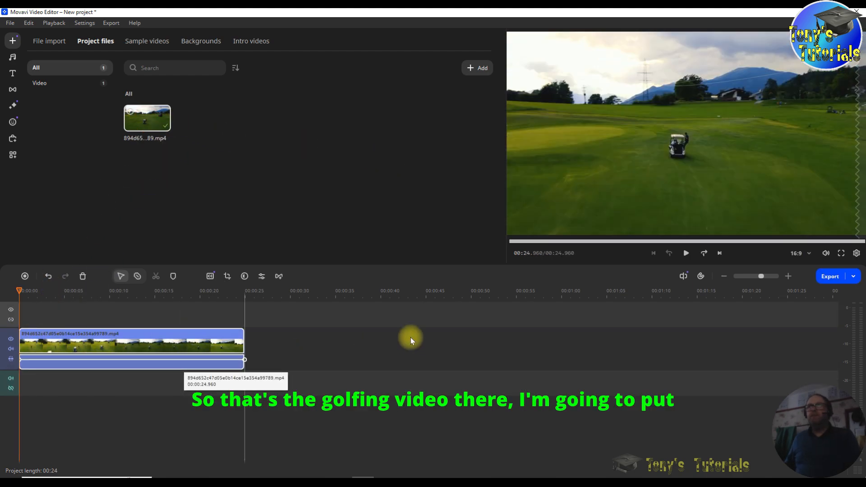
pyautogui.click(653, 254)
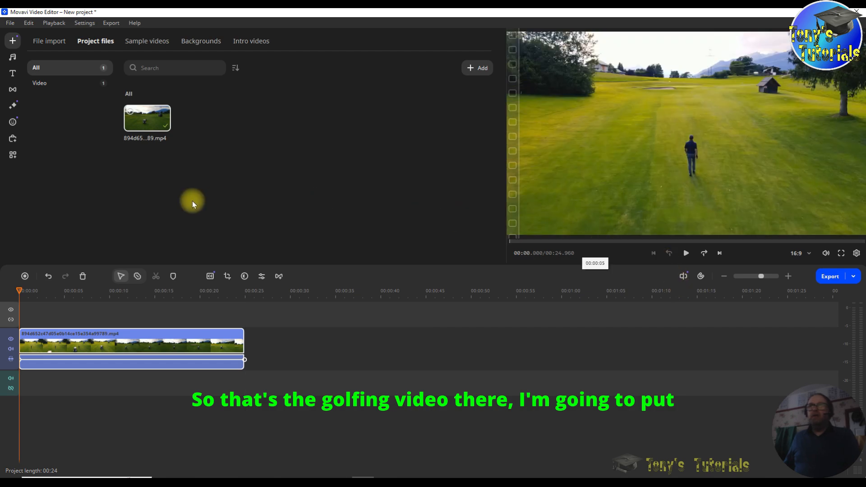
pyautogui.moveTo(19, 291)
pyautogui.mouseDown()
pyautogui.moveTo(257, 311)
pyautogui.moveTo(6, 290)
pyautogui.mouseUp()
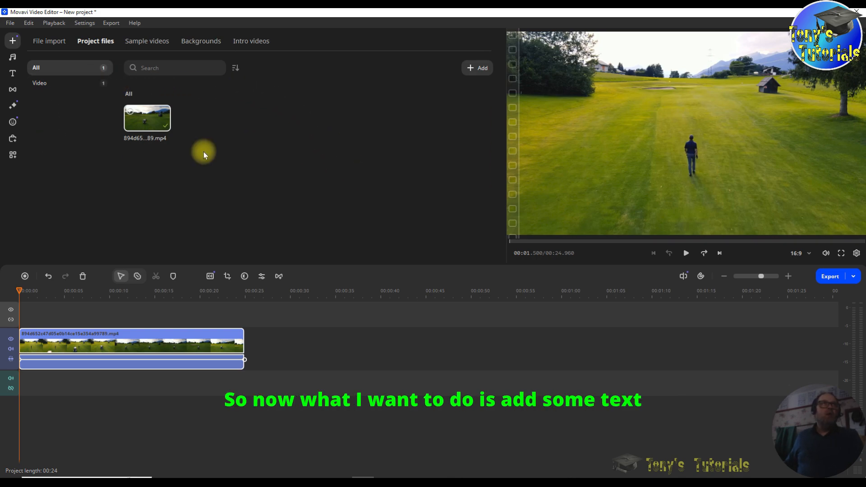
# Step: Add the Simple text title from the Basic titles category to the title track, starting at about 1.5 seconds
pyautogui.click(12, 75)
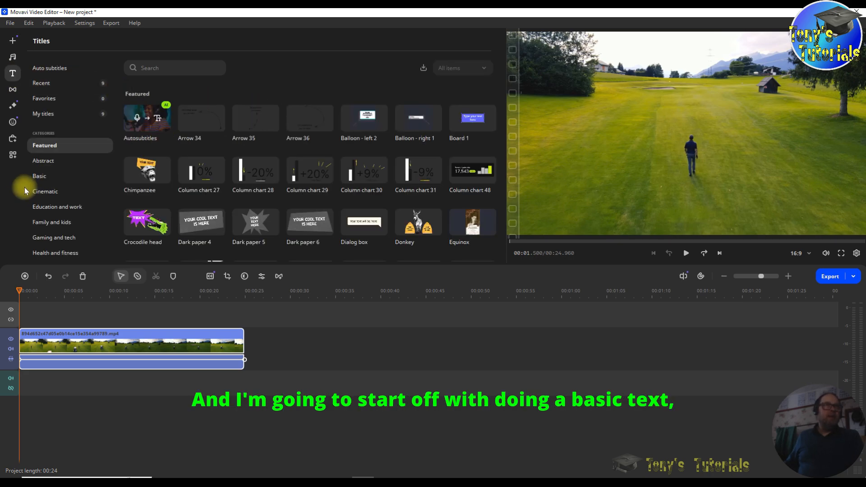
pyautogui.click(39, 179)
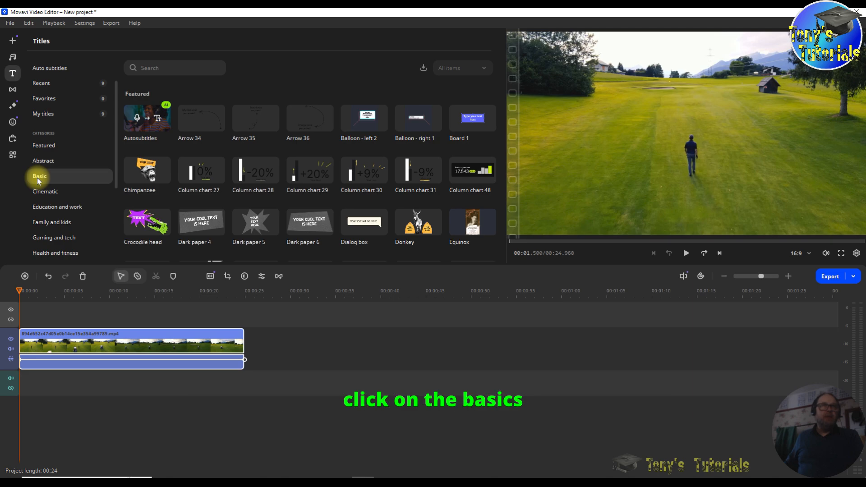
pyautogui.scroll(-1, 312, 180)
pyautogui.scroll(-2, 314, 182)
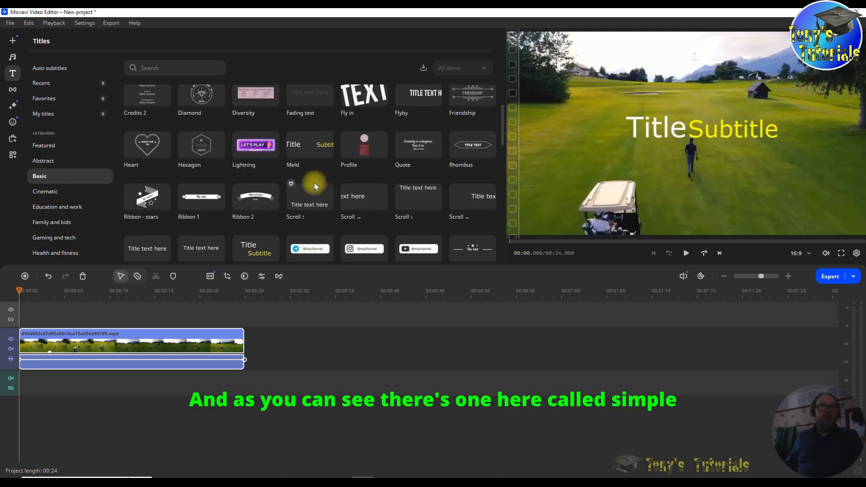
pyautogui.scroll(-1, 314, 183)
pyautogui.scroll(-1, 316, 183)
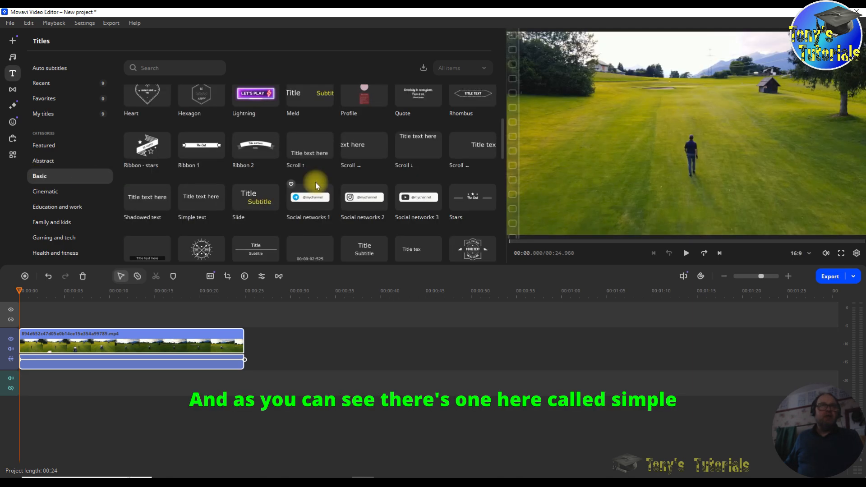
pyautogui.click(200, 204)
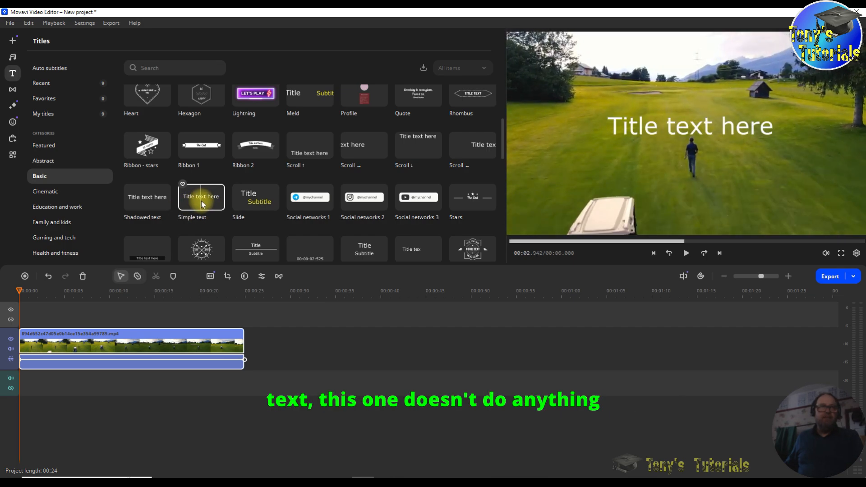
pyautogui.moveTo(200, 204); pyautogui.dragTo(36, 315)
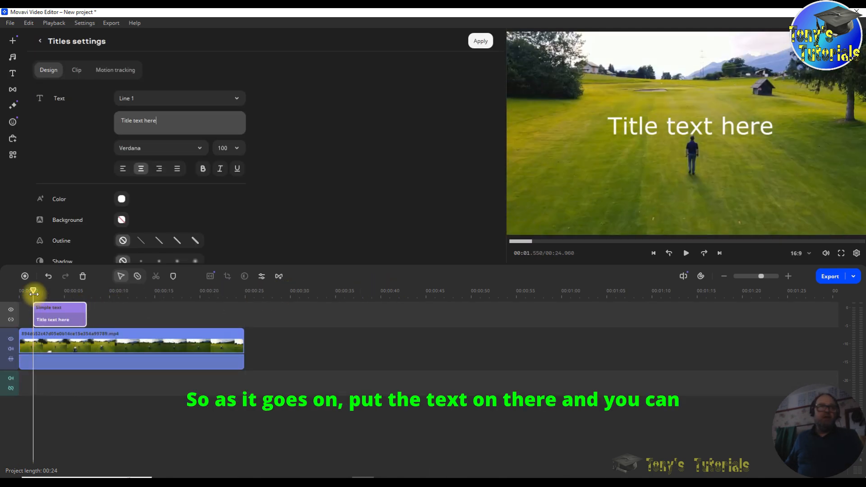
pyautogui.moveTo(33, 291)
pyautogui.mouseDown()
pyautogui.moveTo(76, 292)
pyautogui.moveTo(33, 291)
pyautogui.mouseUp()
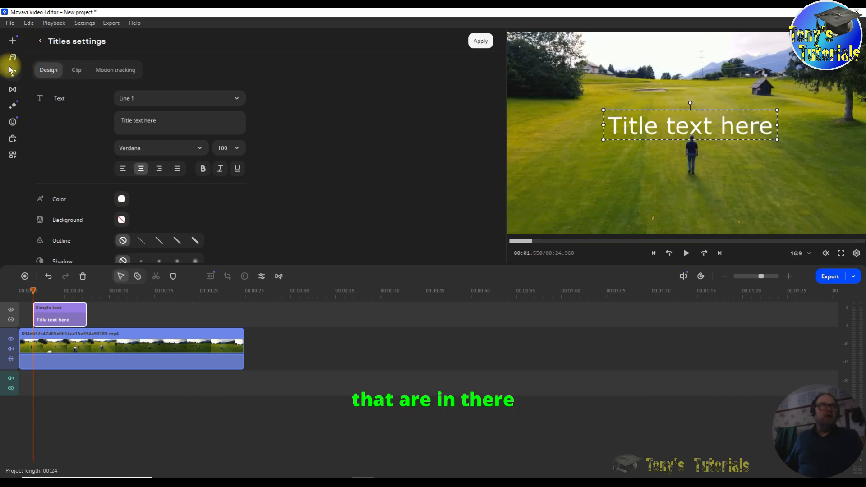
# Step: Examine which text lines the title offers for editing
pyautogui.click(237, 97)
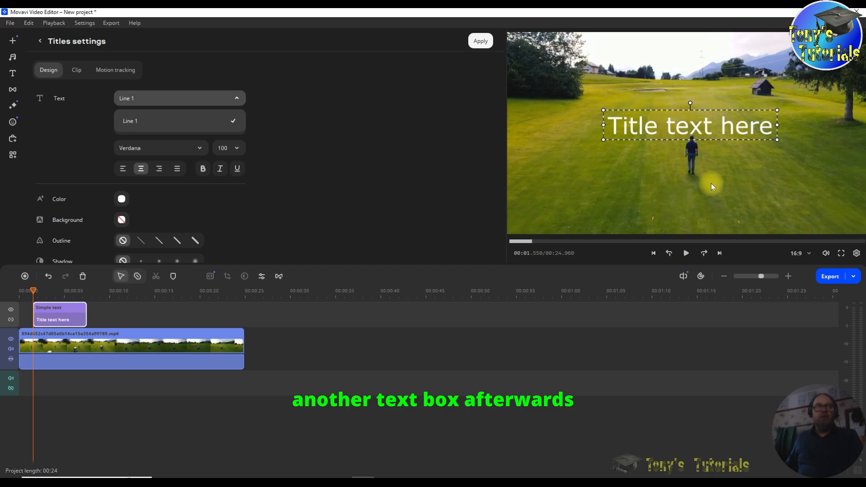
pyautogui.click(232, 100)
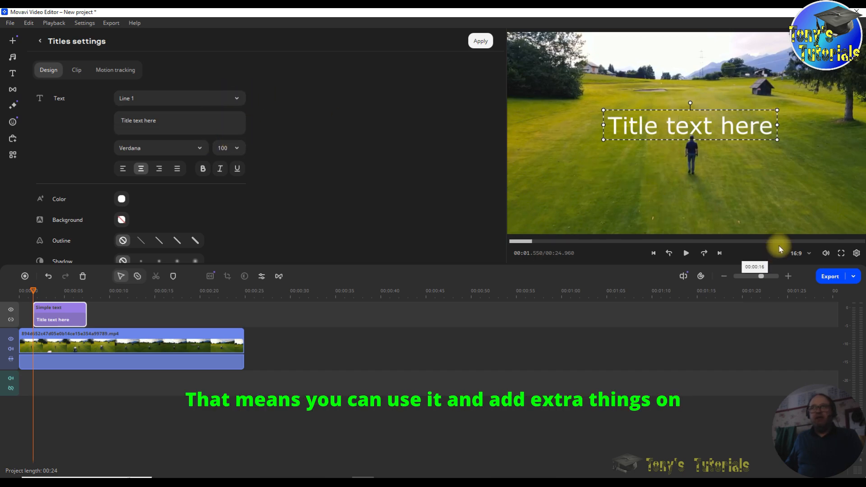
pyautogui.click(237, 97)
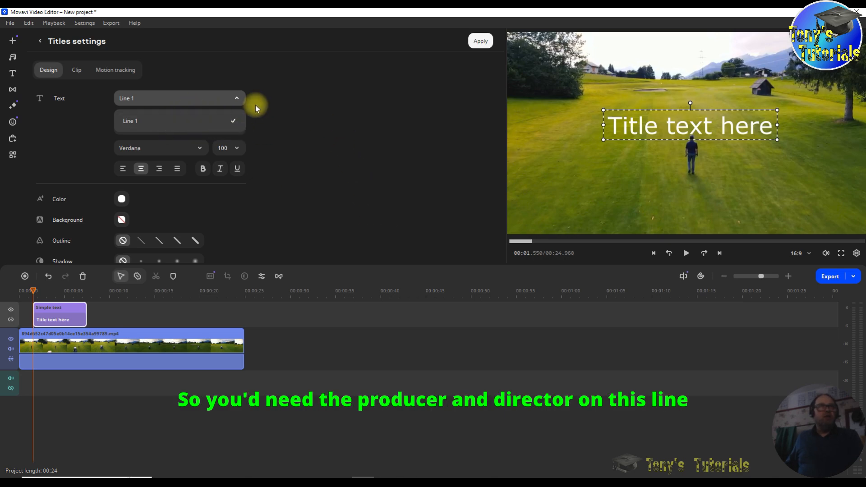
pyautogui.click(284, 103)
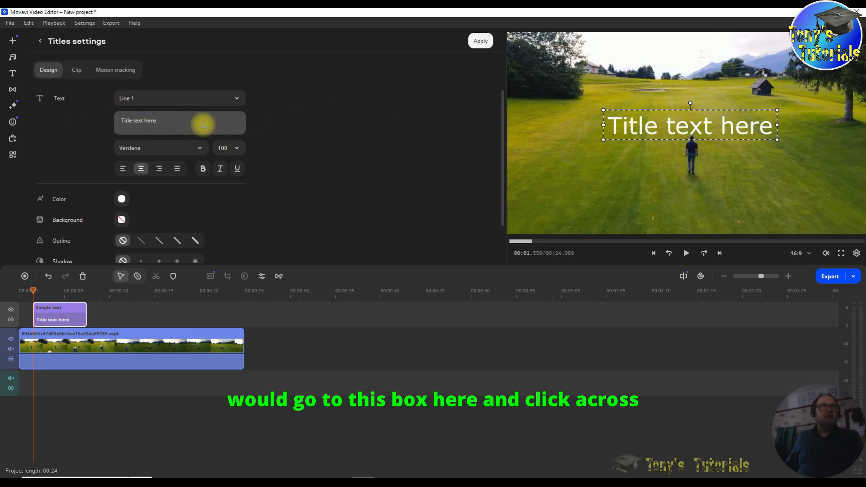
pyautogui.click(171, 117)
pyautogui.moveTo(171, 117); pyautogui.dragTo(88, 110)
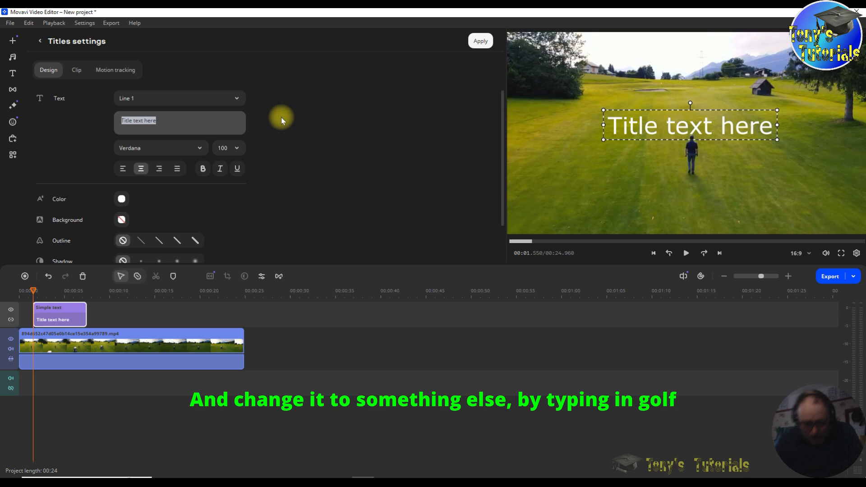
pyautogui.write('3')
pyautogui.press('Tab')
pyautogui.write('400')
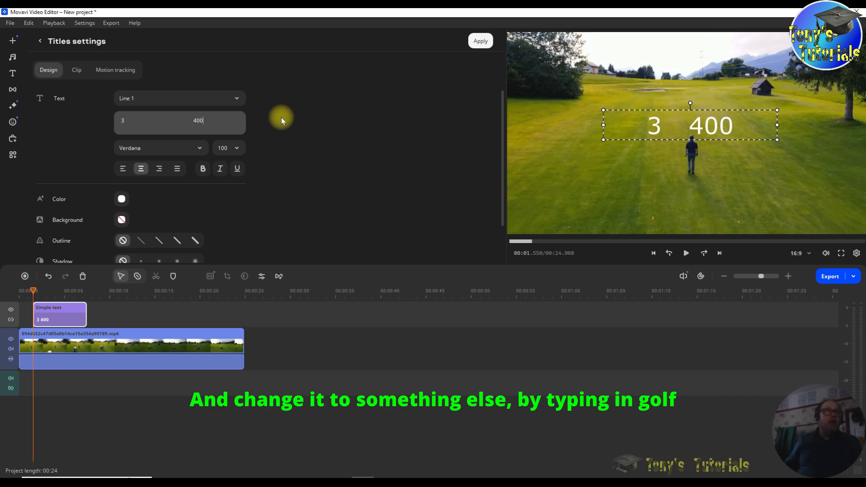
# Step: Replace the title's text with "Golf Tournament"
pyautogui.moveTo(222, 118); pyautogui.dragTo(49, 119)
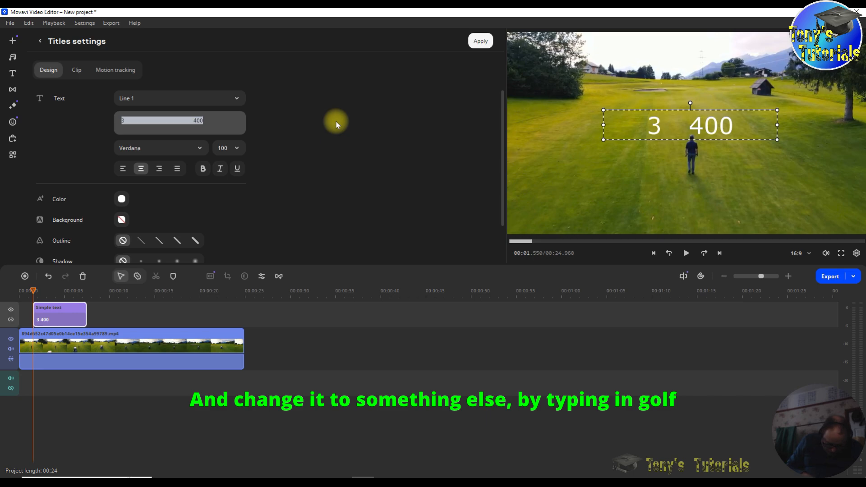
pyautogui.write('G')
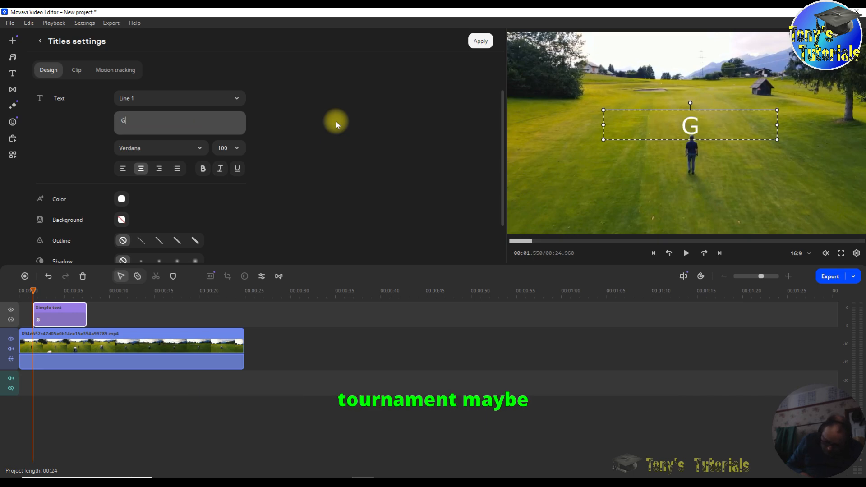
pyautogui.write('ol')
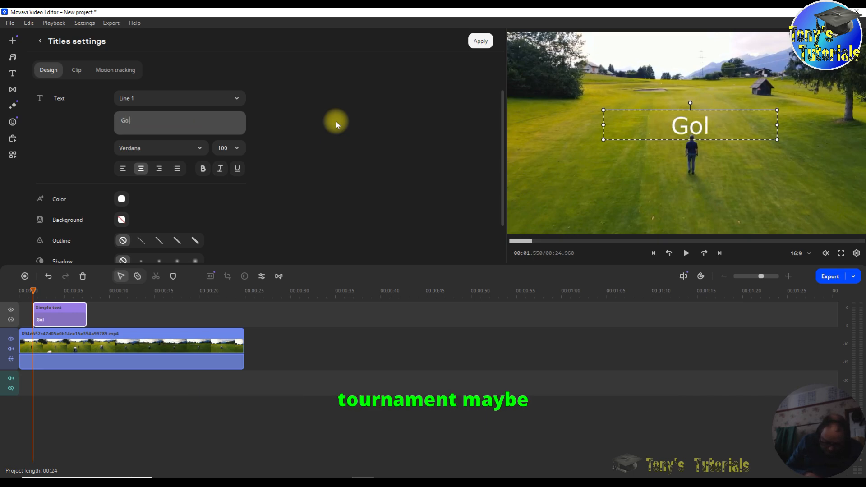
pyautogui.write('f Tou')
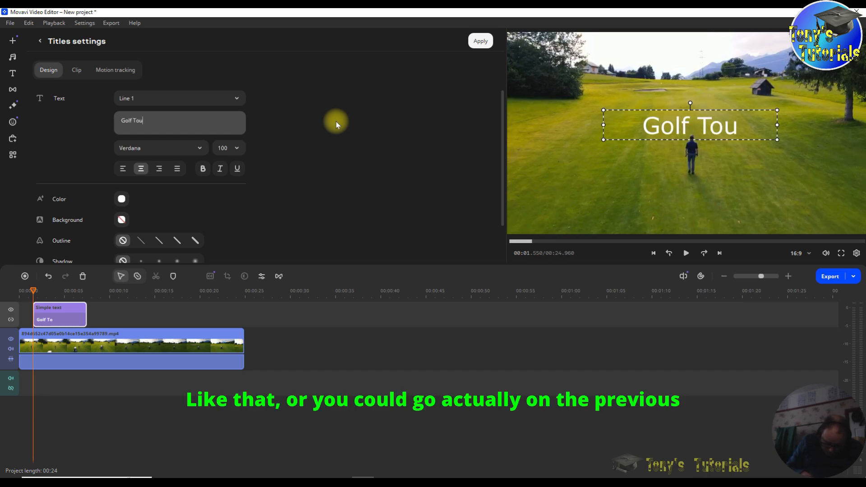
pyautogui.write('r')
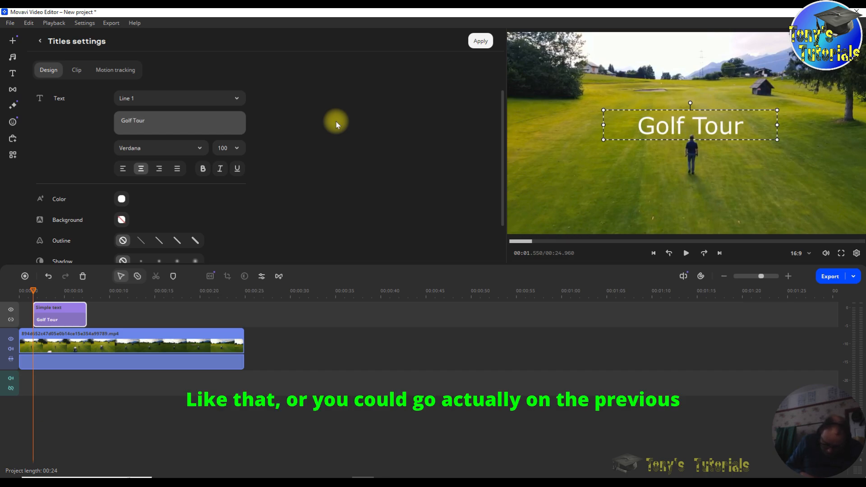
pyautogui.write('nam')
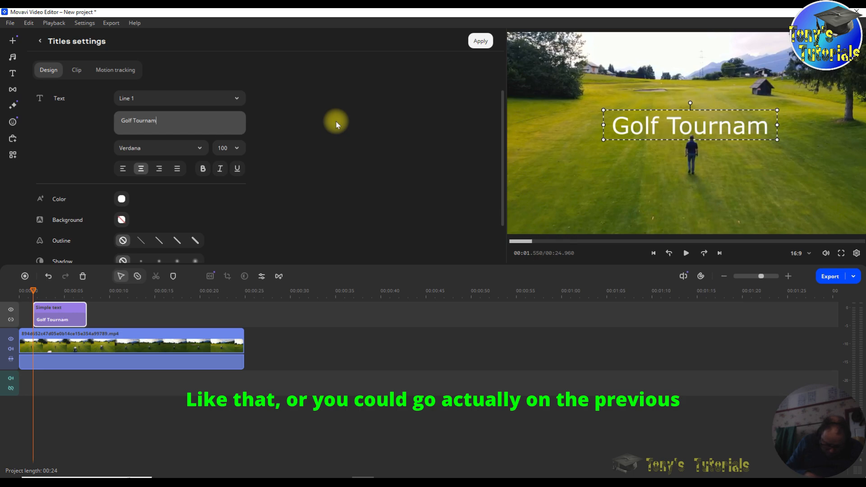
pyautogui.write('ent')
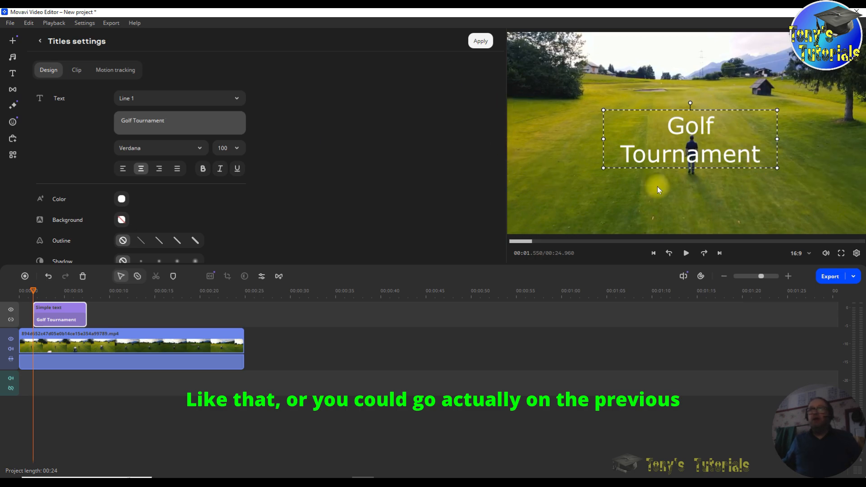
# Step: Edit the title directly in the preview, adding an exclamation mark after "Tournament"
pyautogui.click(763, 156)
pyautogui.doubleClick(763, 155)
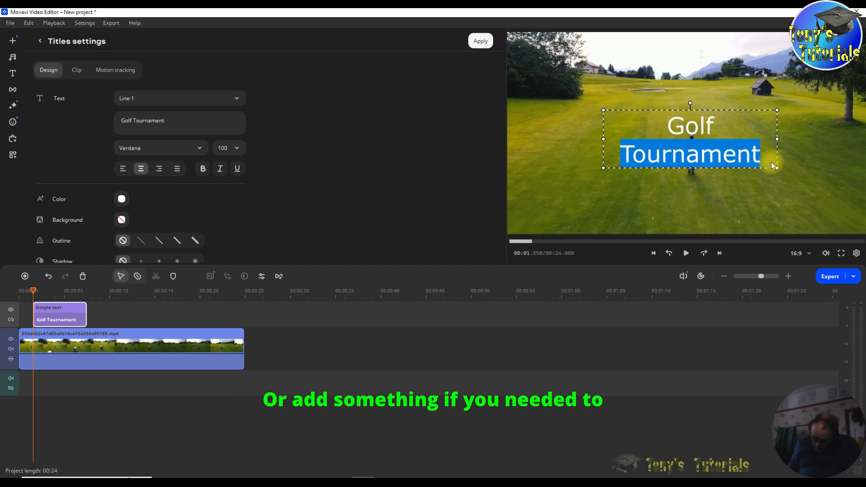
pyautogui.press('Right')
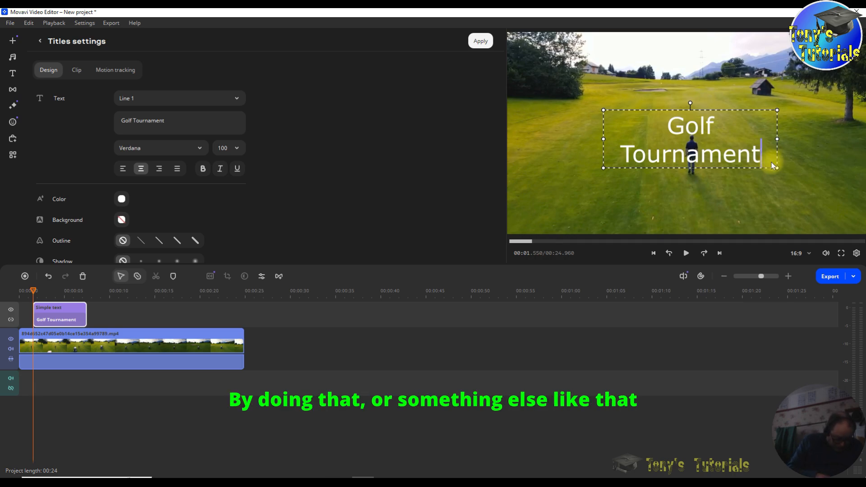
pyautogui.write('"')
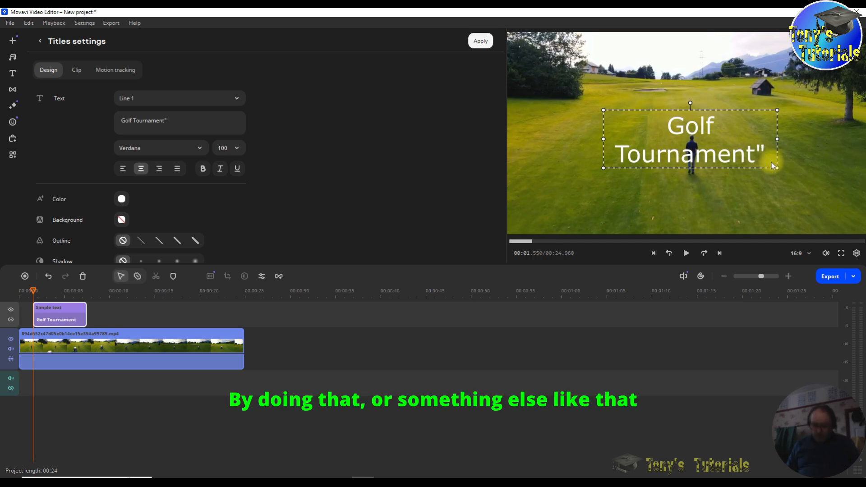
pyautogui.press('BackSpace')
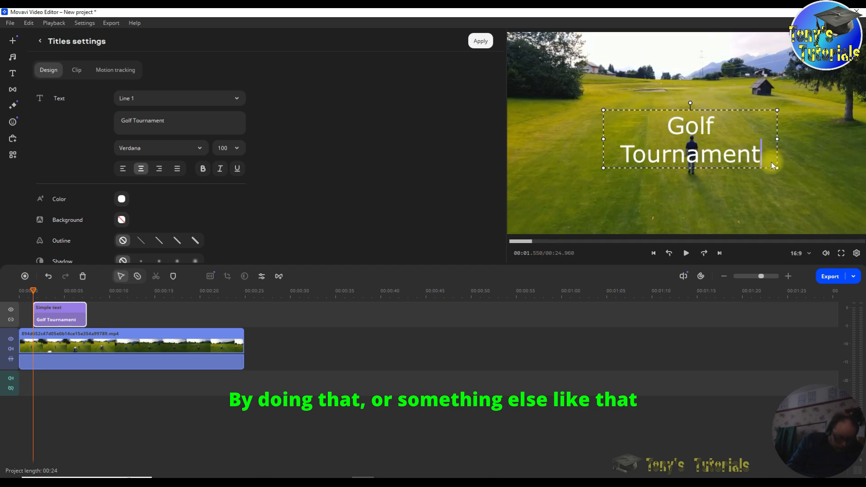
pyautogui.write('!')
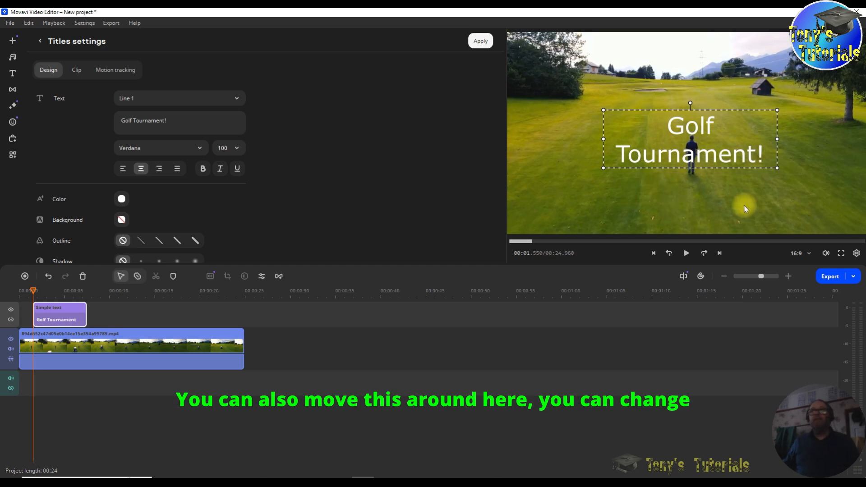
# Step: Move the "Golf Tournament!" title up above the golfer in the preview and enlarge it slightly
pyautogui.moveTo(697, 150); pyautogui.dragTo(695, 95)
pyautogui.click(801, 170)
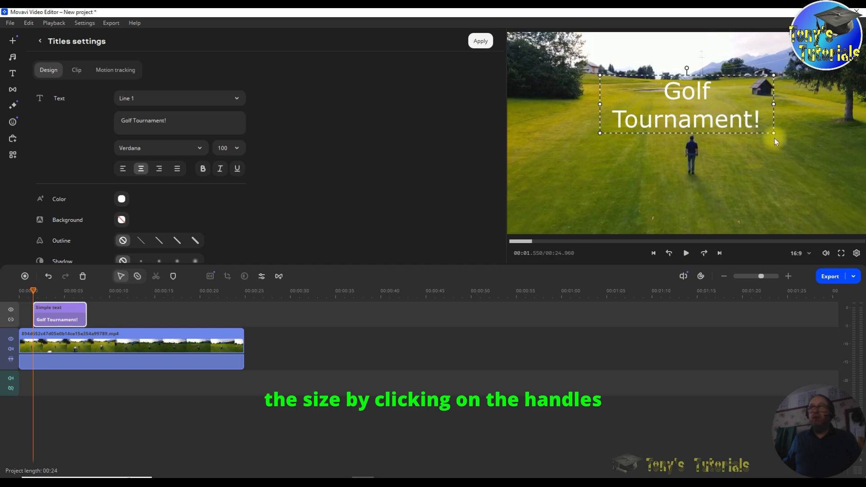
pyautogui.moveTo(772, 135); pyautogui.dragTo(793, 143)
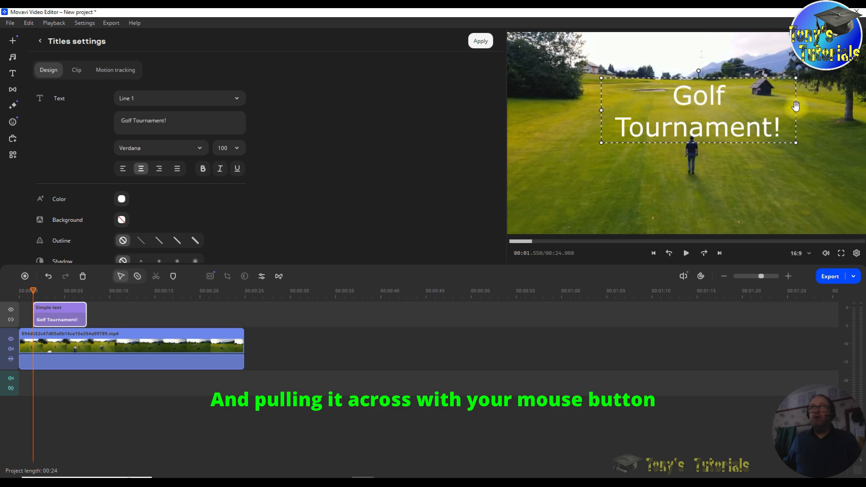
# Step: Narrow the title's text box, centring it roughly above the golfer, and tilt it slightly counter-clockwise
pyautogui.moveTo(800, 113); pyautogui.dragTo(817, 113)
pyautogui.moveTo(601, 112); pyautogui.dragTo(632, 111)
pyautogui.moveTo(720, 127); pyautogui.dragTo(672, 125)
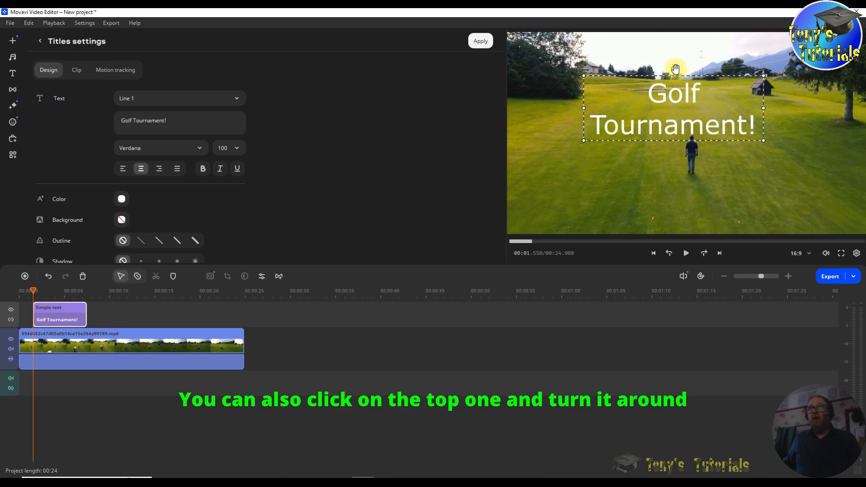
pyautogui.moveTo(676, 70)
pyautogui.mouseDown()
pyautogui.moveTo(636, 68)
pyautogui.moveTo(580, 129)
pyautogui.moveTo(783, 184)
pyautogui.moveTo(731, 67)
pyautogui.moveTo(700, 54)
pyautogui.moveTo(674, 64)
pyautogui.mouseUp()
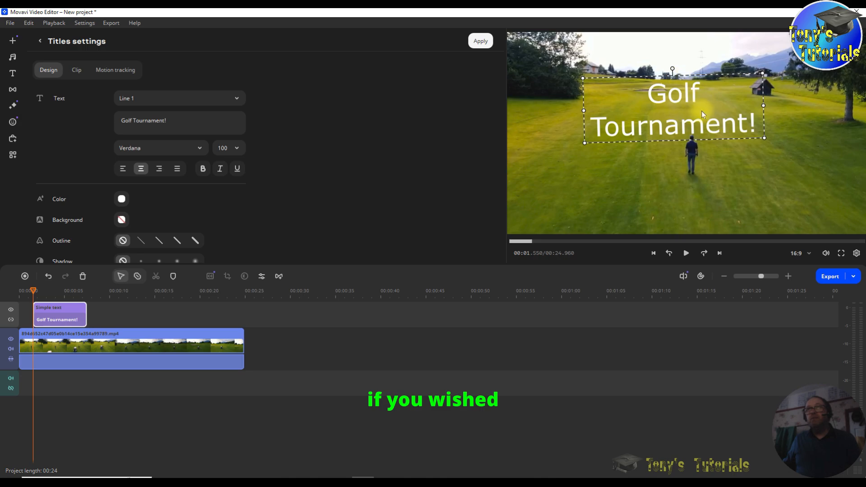
# Step: Straighten the "Golf Tournament!" title to level and position it centred directly above the golfer in the preview
pyautogui.moveTo(714, 103); pyautogui.dragTo(740, 109)
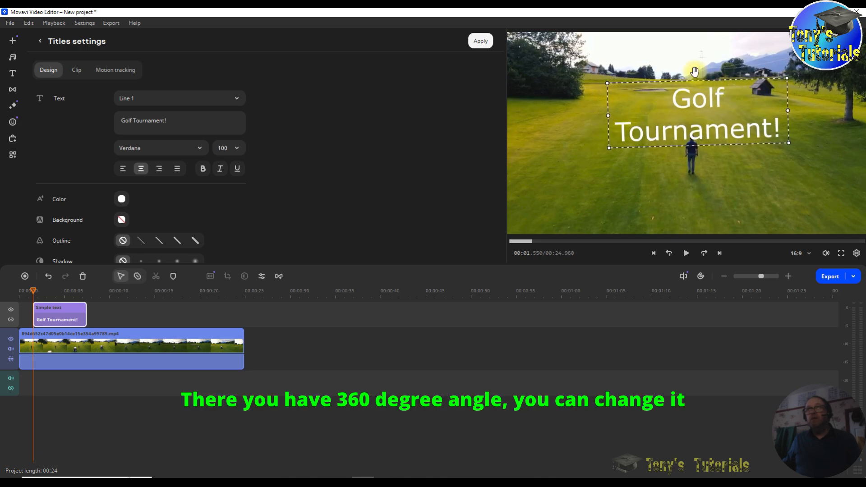
pyautogui.moveTo(696, 73); pyautogui.dragTo(698, 74)
pyautogui.moveTo(703, 125); pyautogui.dragTo(696, 120)
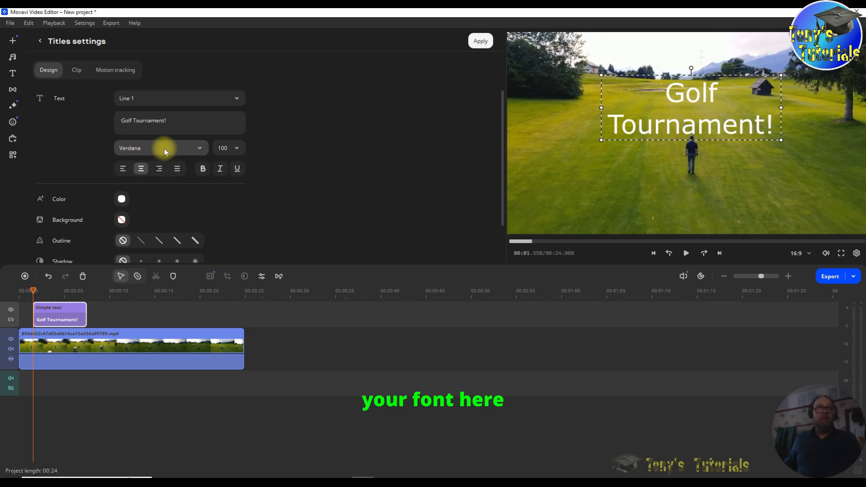
# Step: Browse the available fonts through both alphabetical sets and change the title's font to Valken
pyautogui.click(200, 149)
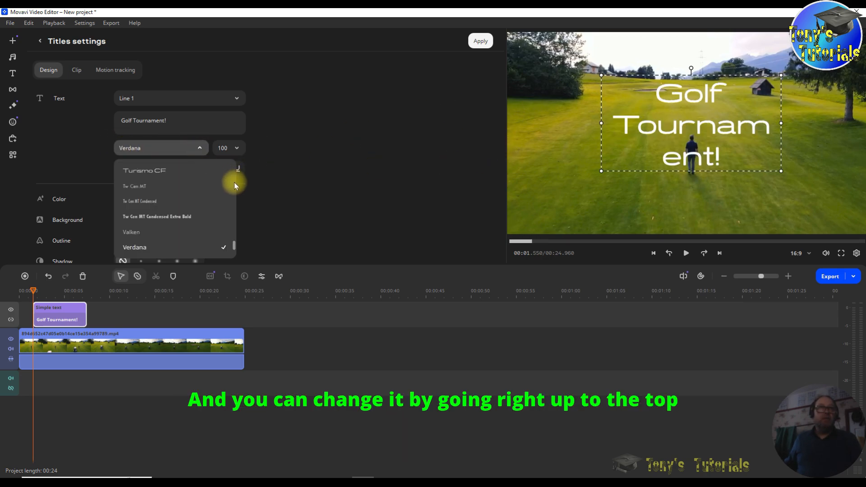
pyautogui.scroll(2, 234, 181)
pyautogui.scroll(4, 233, 200)
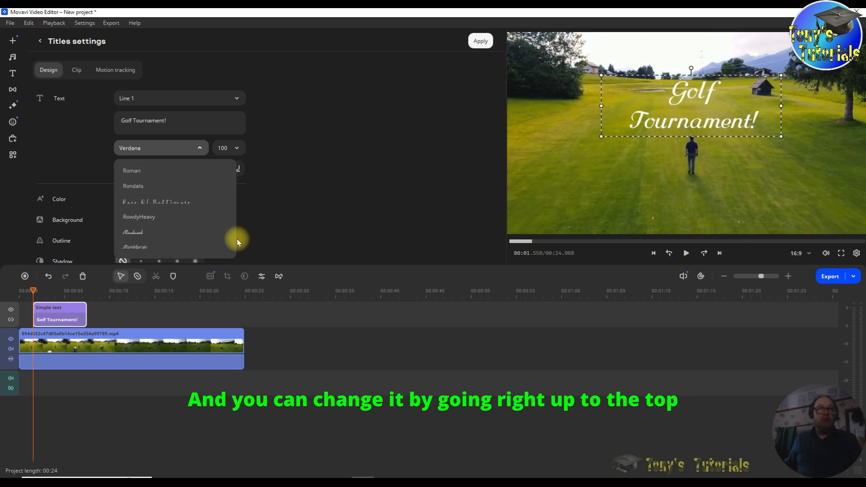
pyautogui.moveTo(233, 237); pyautogui.dragTo(232, 155)
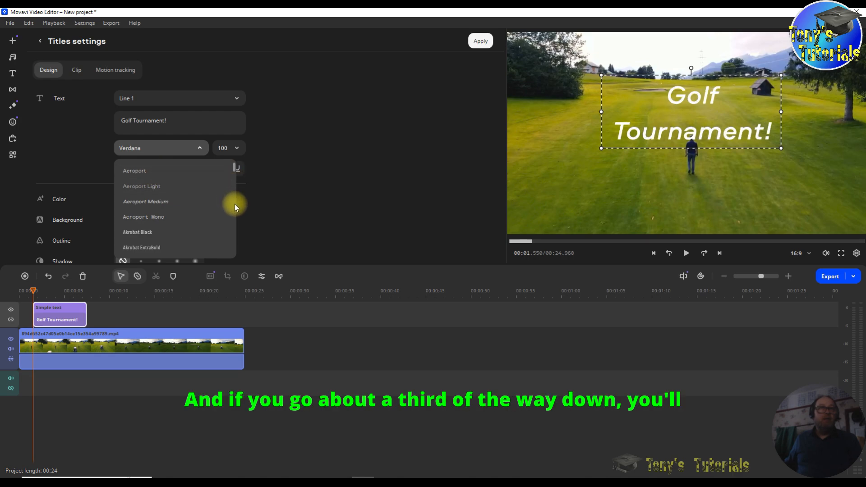
pyautogui.scroll(-5, 233, 196)
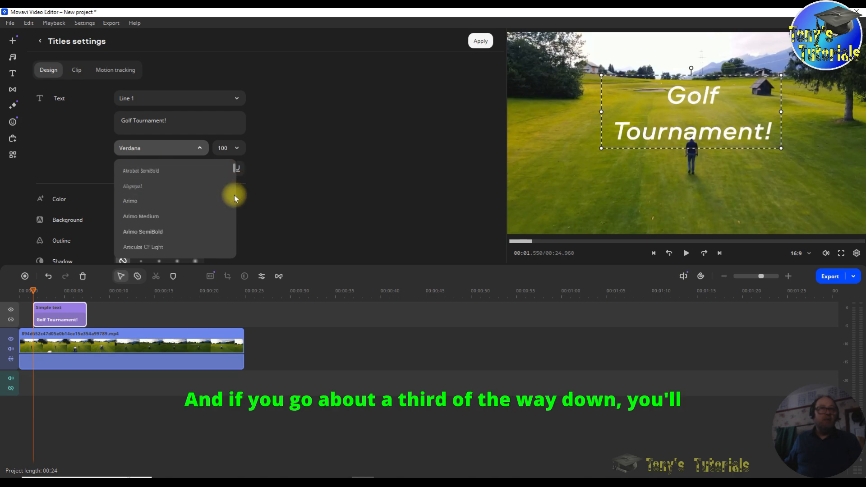
pyautogui.scroll(-3, 234, 196)
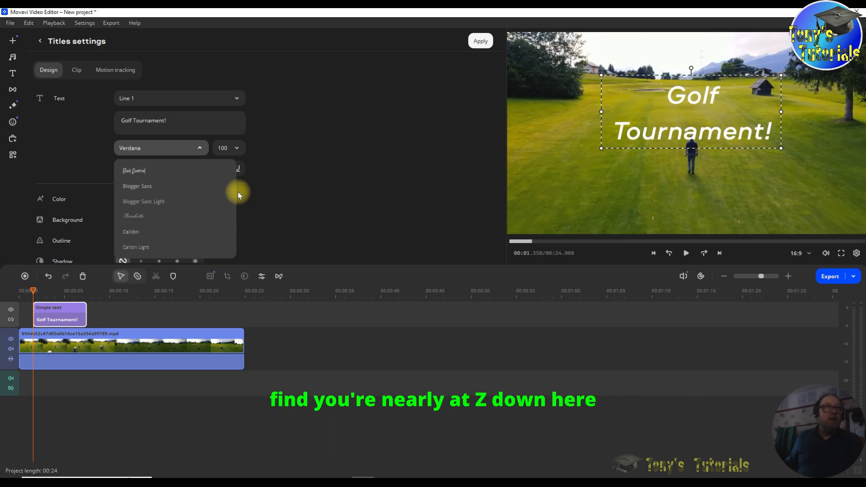
pyautogui.moveTo(234, 172); pyautogui.dragTo(234, 196)
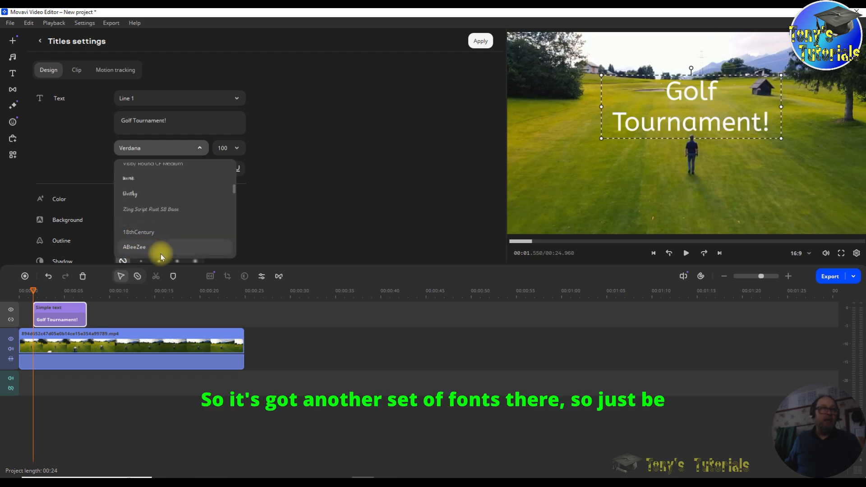
pyautogui.moveTo(233, 189); pyautogui.dragTo(228, 245)
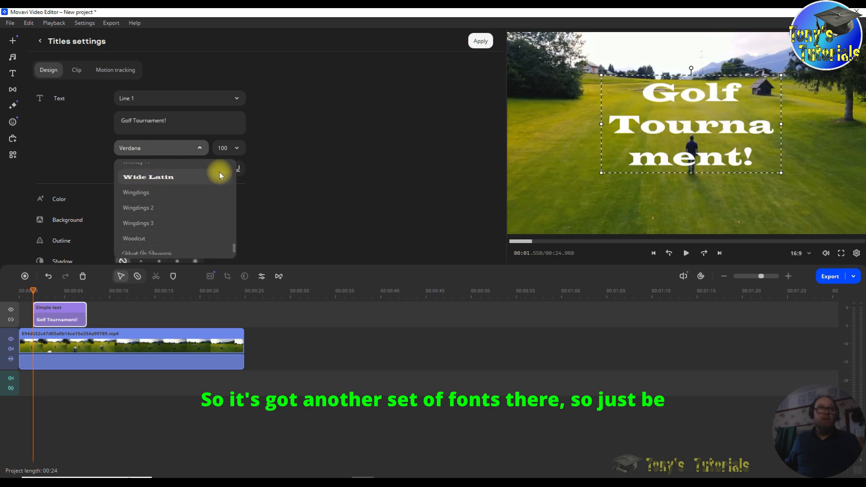
pyautogui.scroll(3, 185, 237)
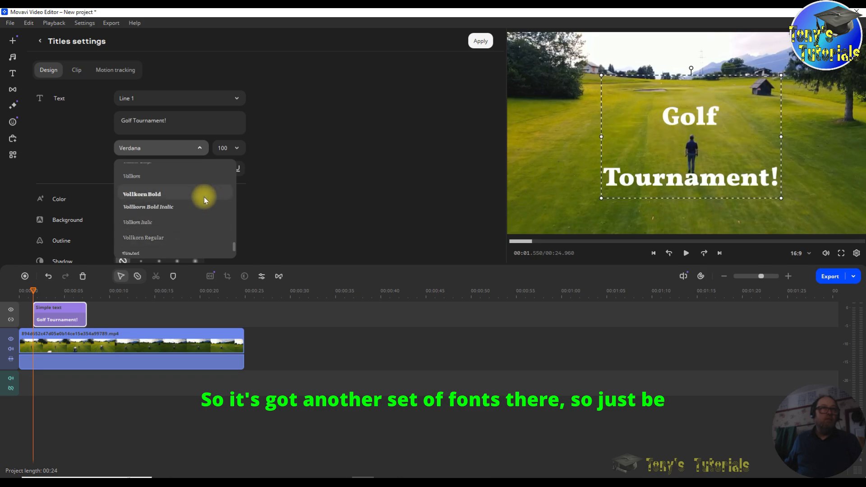
pyautogui.scroll(2, 190, 206)
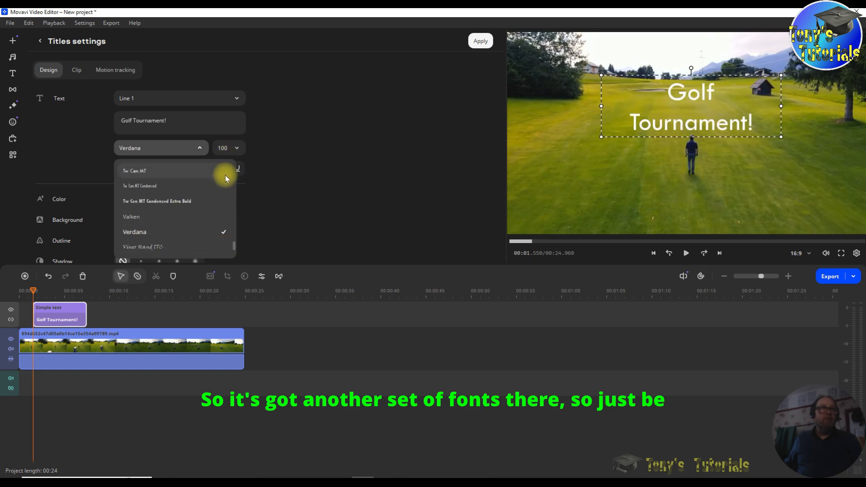
pyautogui.scroll(1, 229, 176)
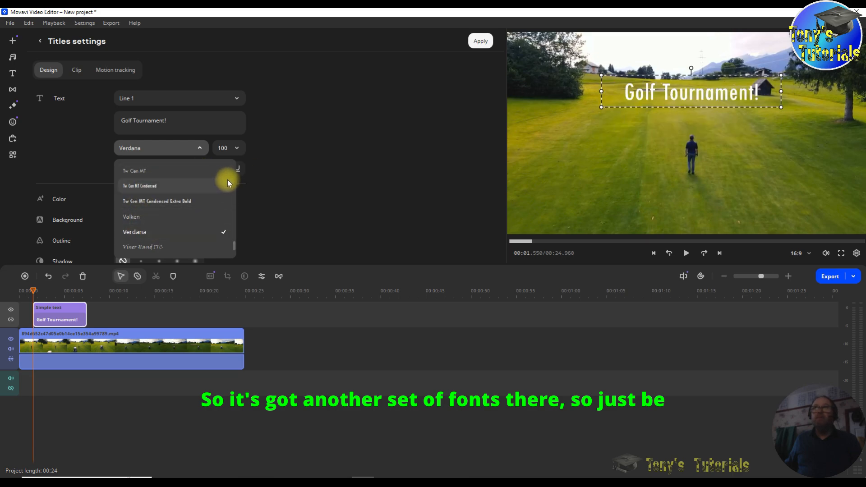
pyautogui.scroll(-1, 231, 193)
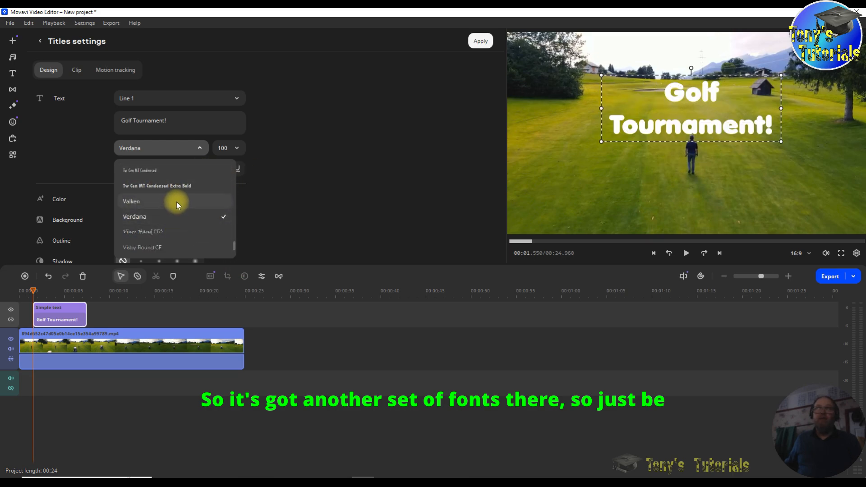
pyautogui.click(157, 202)
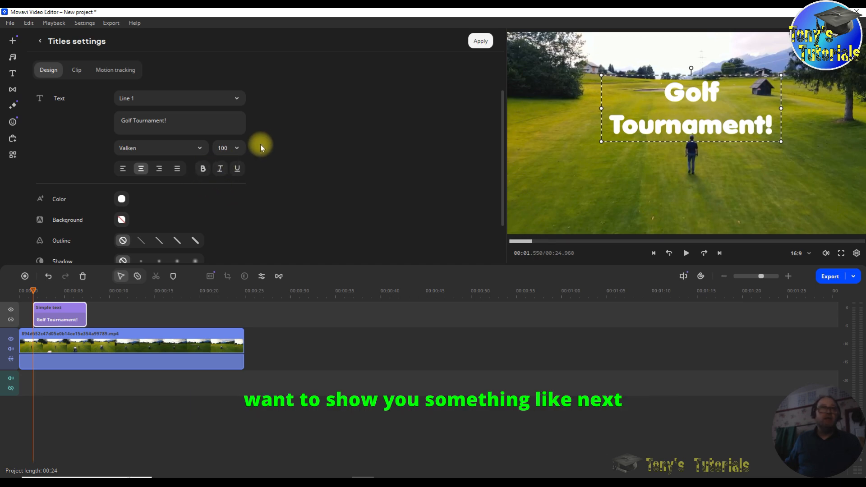
# Step: Try font size 200 on the title and set it back to 100
pyautogui.click(236, 149)
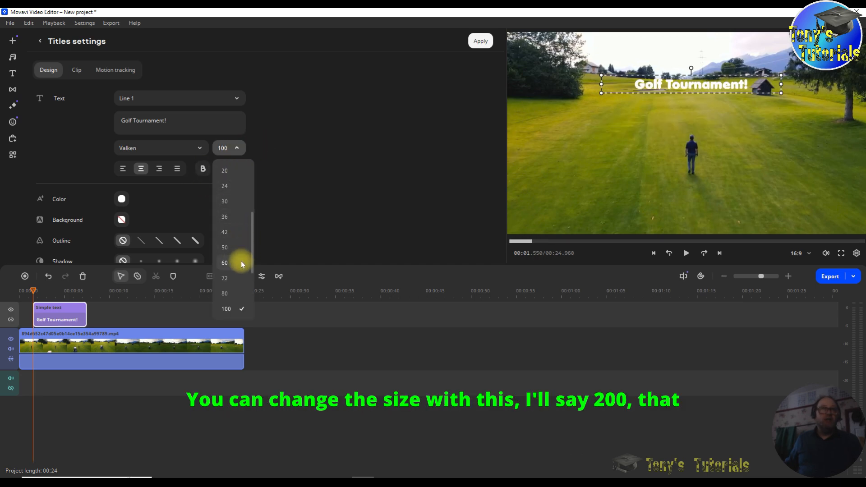
pyautogui.scroll(-2, 239, 255)
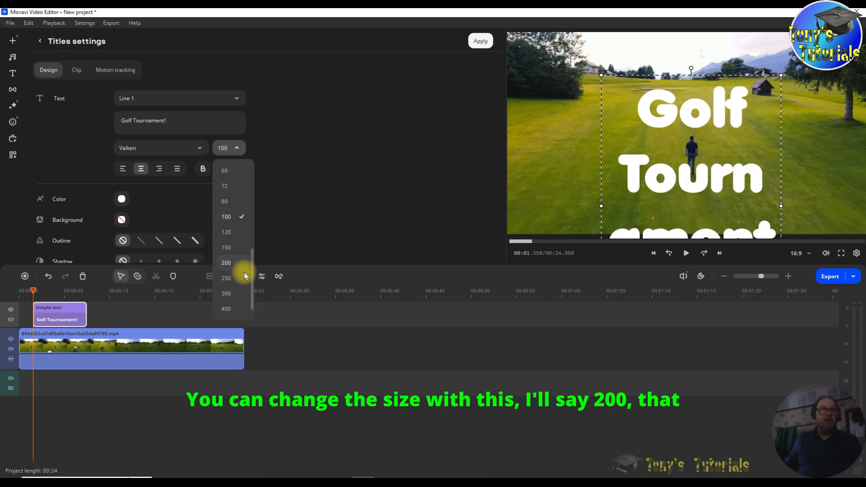
pyautogui.click(234, 262)
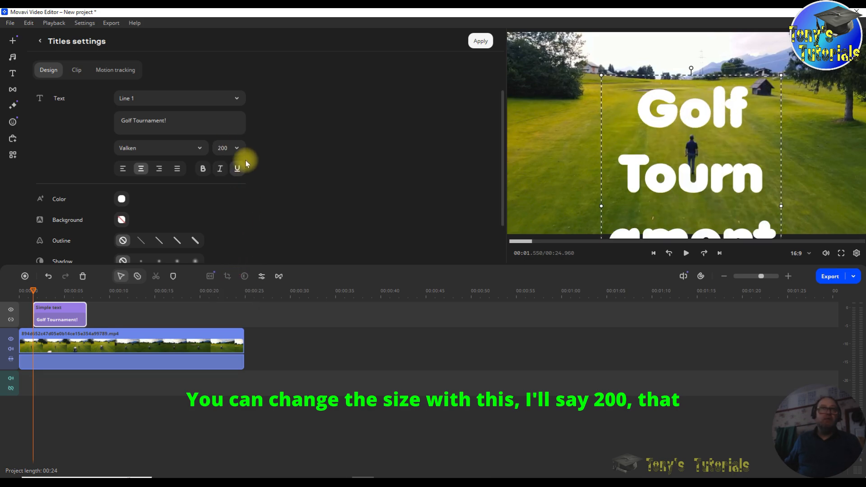
pyautogui.click(239, 149)
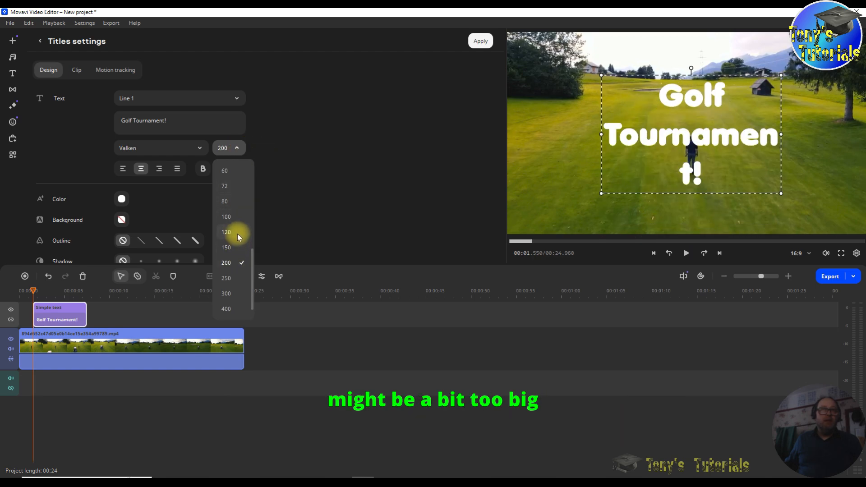
pyautogui.click(239, 221)
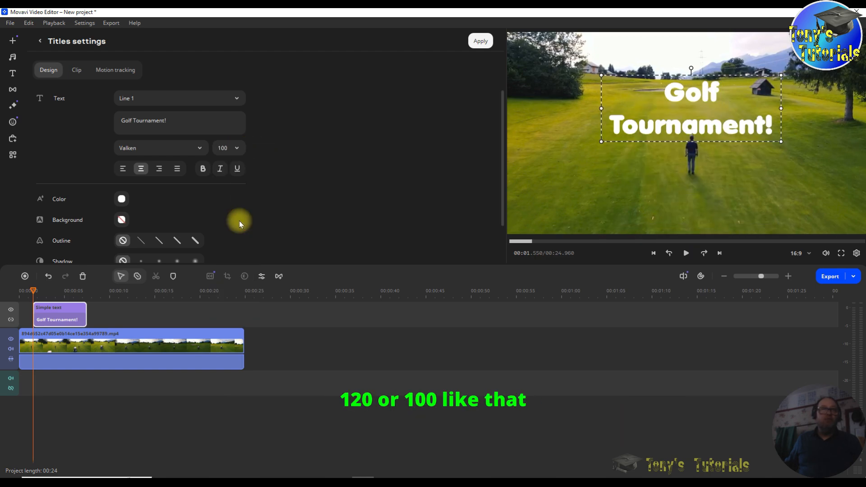
# Step: Try bold, italic and underline styling on the title and remove all three styles again
pyautogui.click(203, 169)
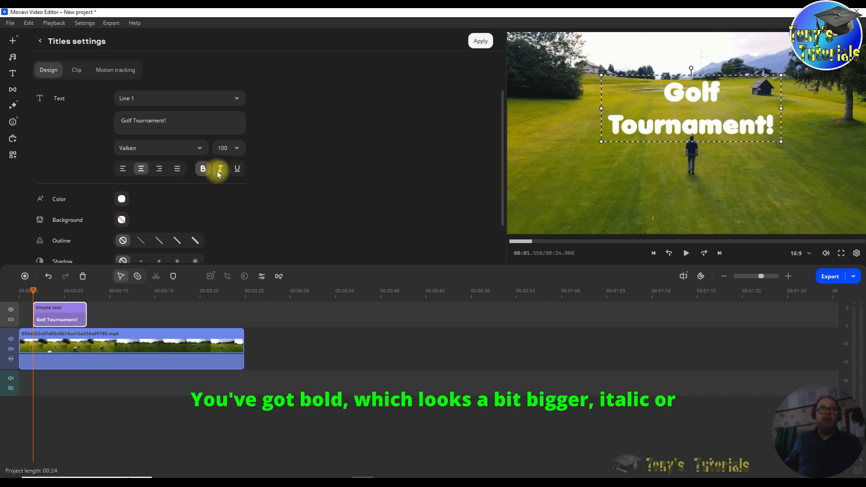
pyautogui.click(220, 170)
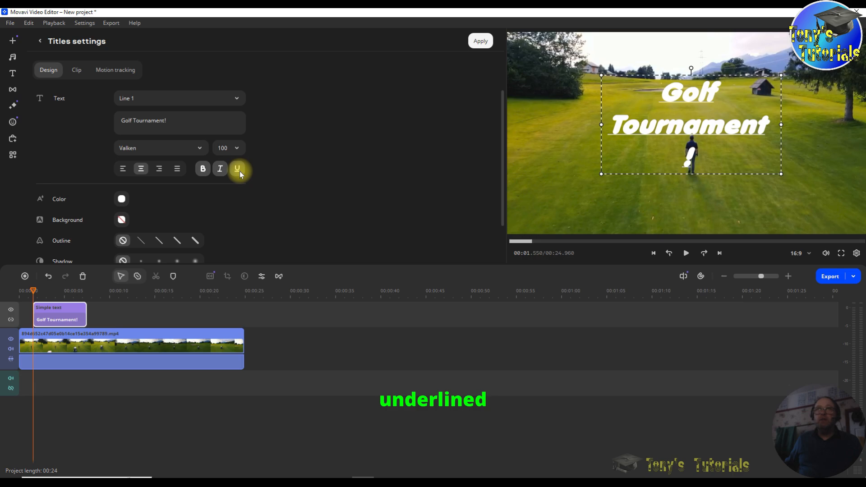
pyautogui.click(220, 171)
pyautogui.click(203, 171)
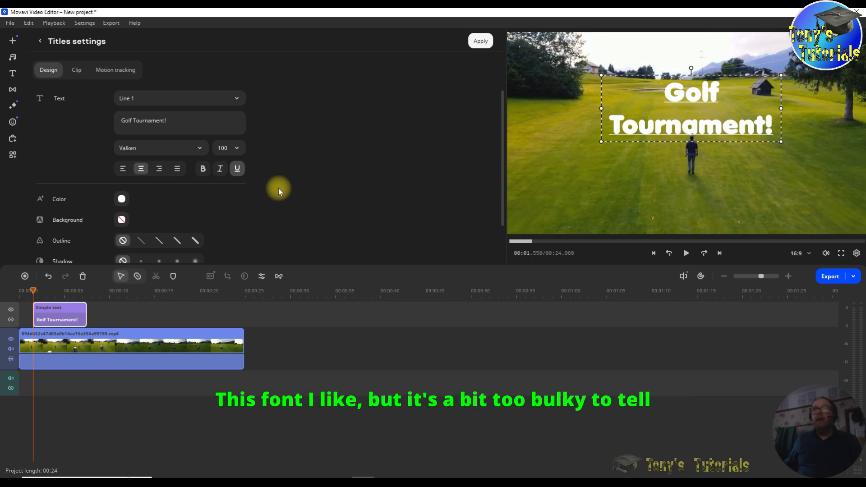
pyautogui.click(238, 170)
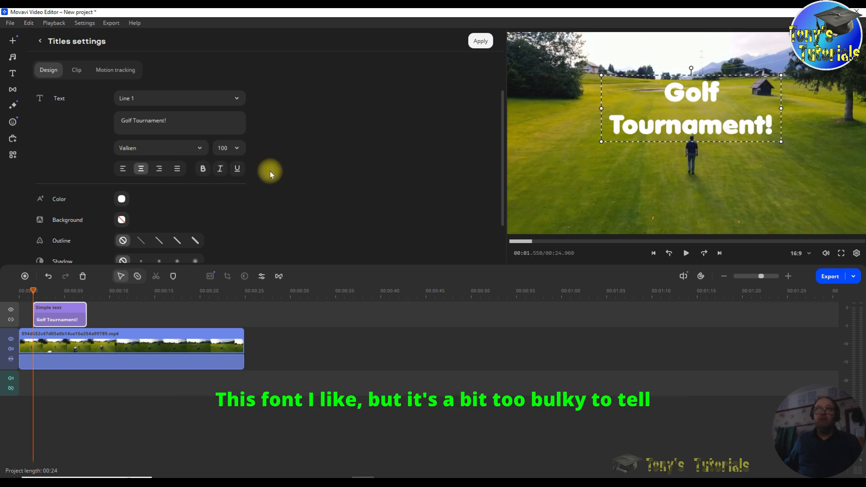
pyautogui.click(207, 170)
pyautogui.click(207, 170)
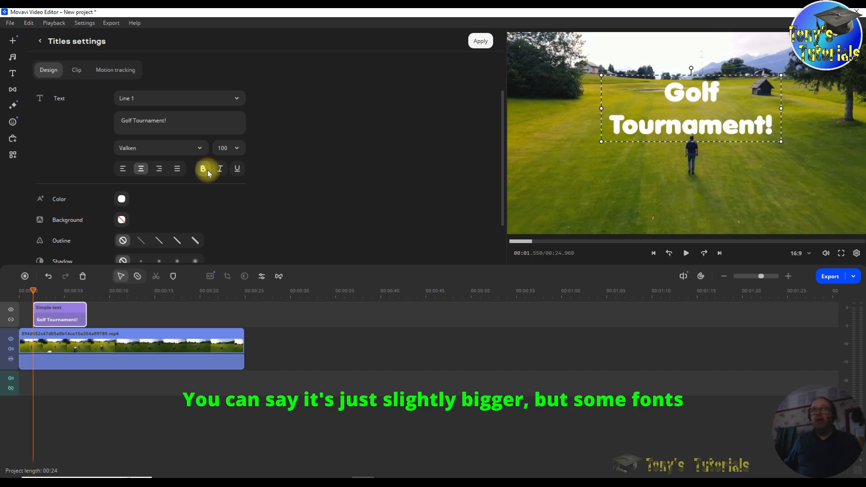
# Step: Try the Viner Hand ITC font with and without bold, and return the title to Valken
pyautogui.click(185, 154)
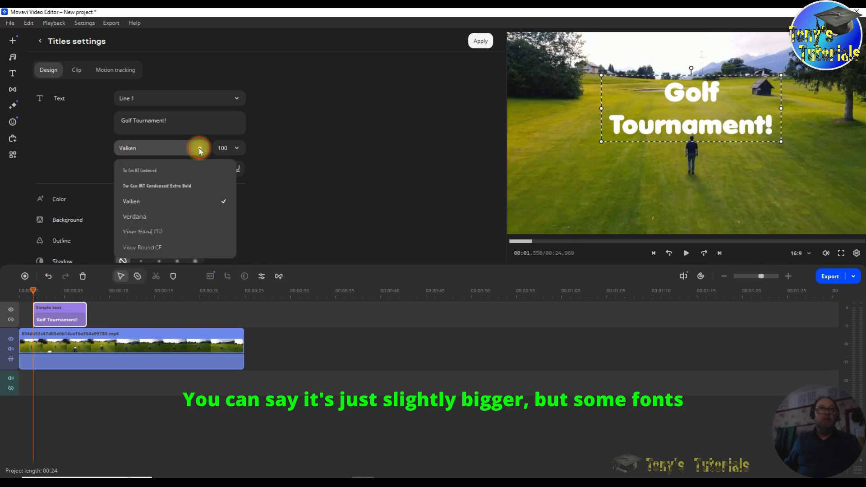
pyautogui.click(177, 232)
pyautogui.click(202, 172)
pyautogui.click(201, 173)
pyautogui.click(202, 173)
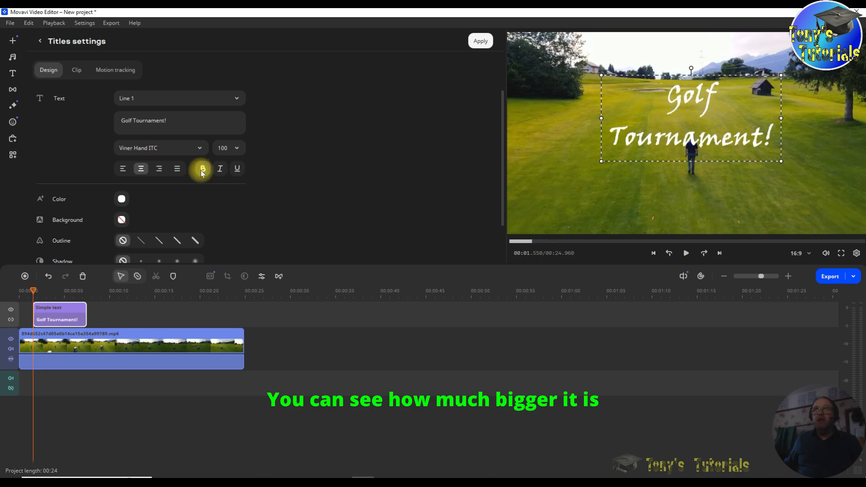
pyautogui.click(203, 172)
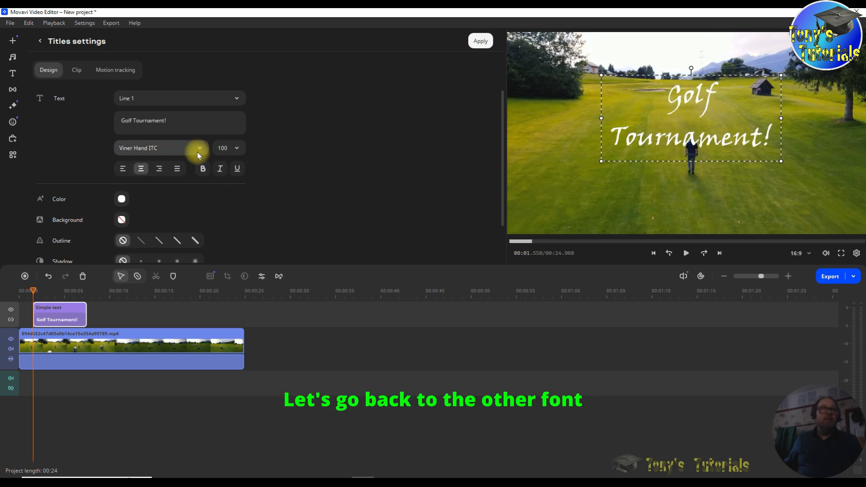
pyautogui.click(200, 150)
pyautogui.click(187, 203)
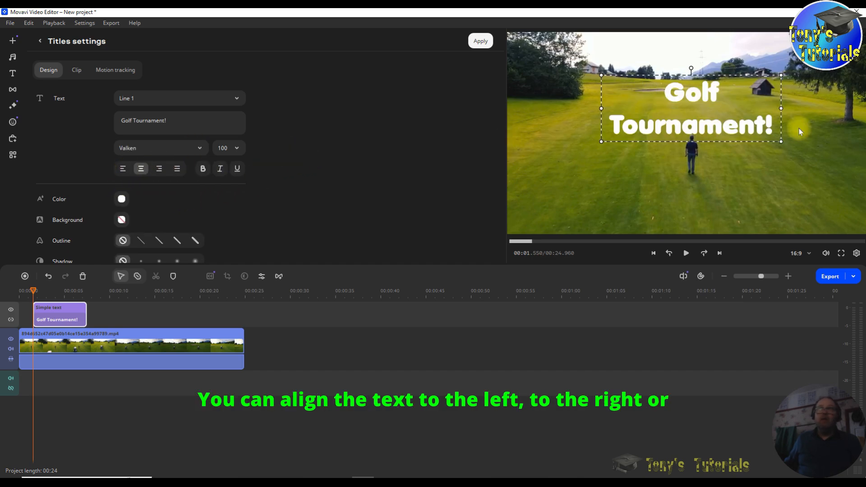
# Step: Try left, right and justified alignment on the title text, and return it to centred alignment
pyautogui.click(124, 171)
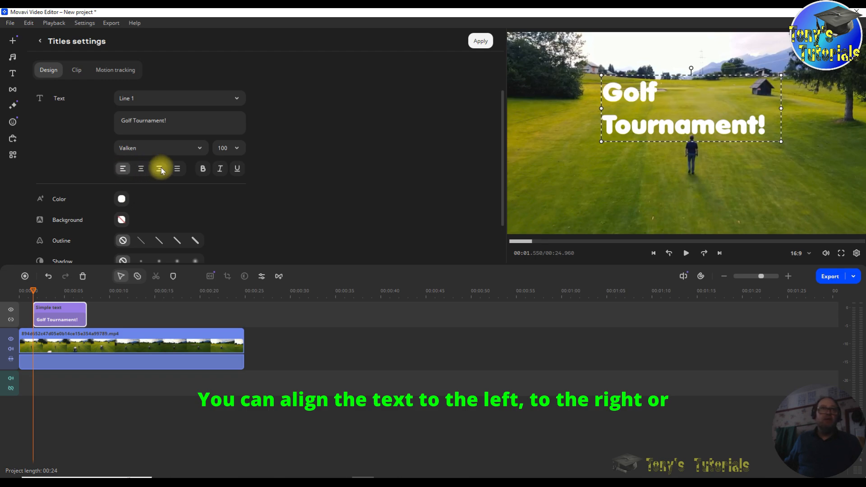
pyautogui.click(160, 170)
pyautogui.click(144, 170)
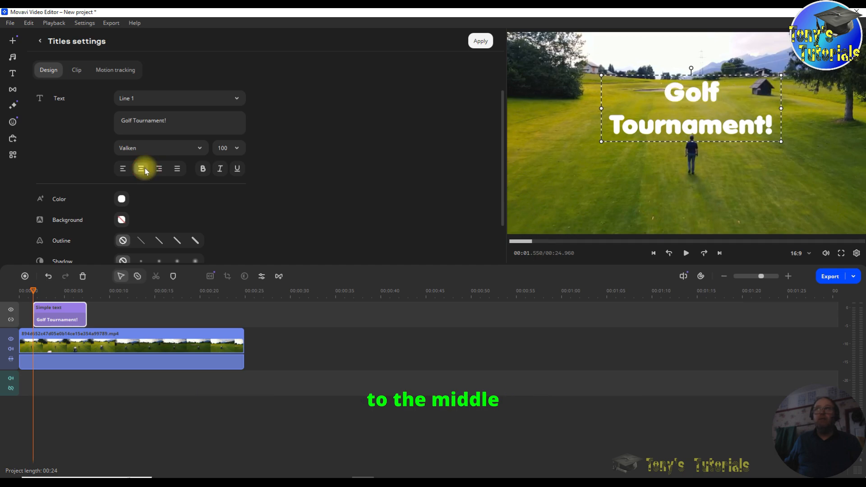
pyautogui.click(177, 170)
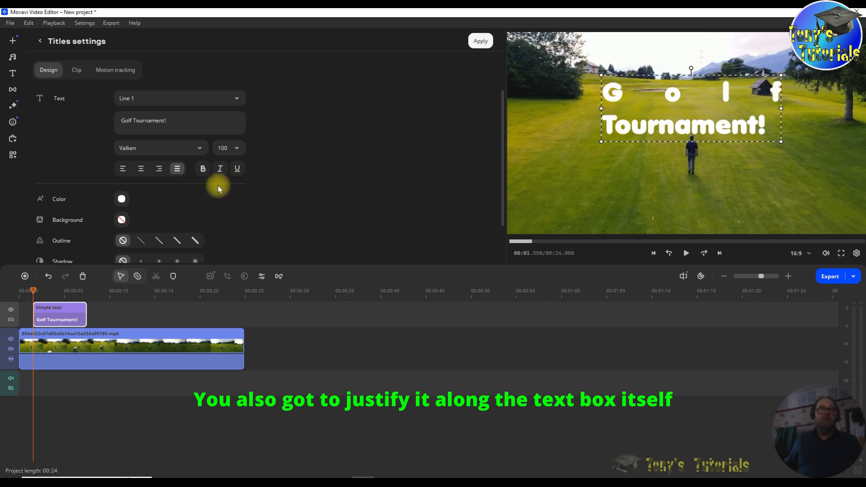
pyautogui.click(141, 170)
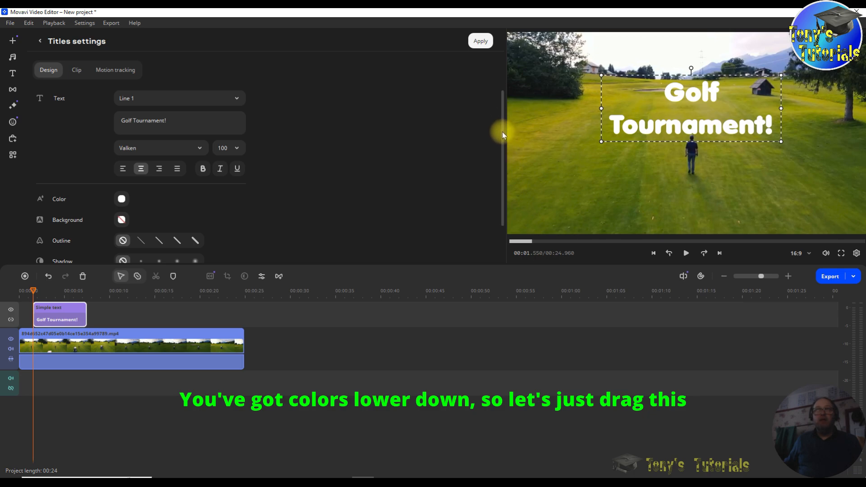
# Step: Change the title's text color, trying red first and settling on blue (#0027ff)
pyautogui.moveTo(502, 133); pyautogui.dragTo(503, 171)
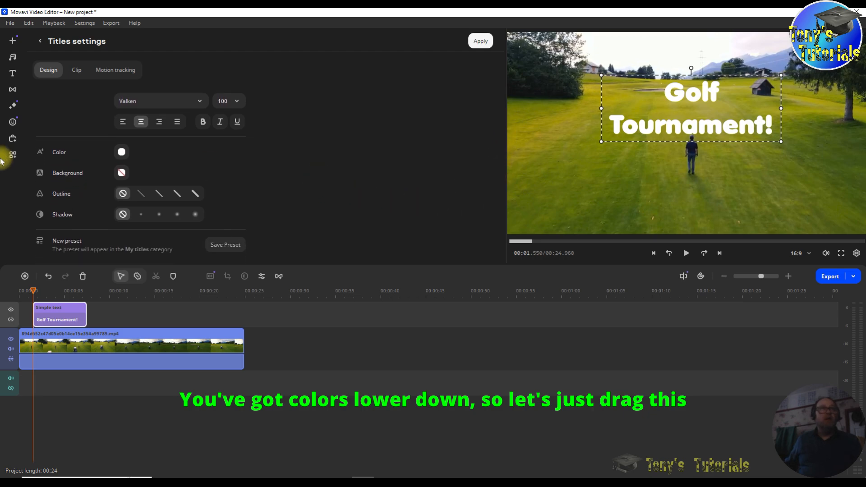
pyautogui.click(122, 153)
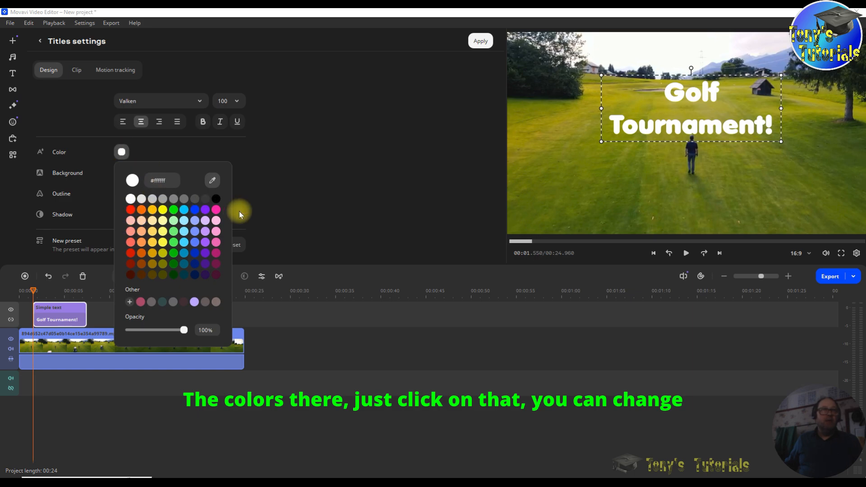
pyautogui.click(130, 210)
pyautogui.click(196, 210)
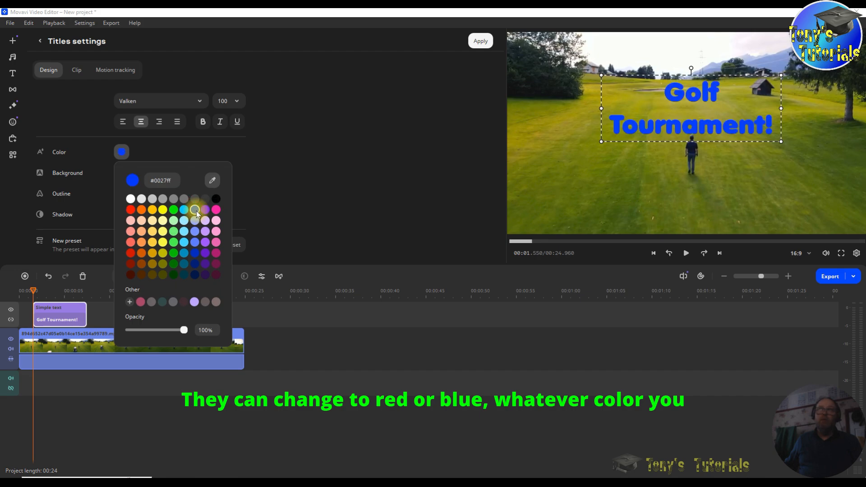
# Step: Color the title text pink, and replace it with a blue sampled with the eyedropper from the video clip on the timeline
pyautogui.click(217, 210)
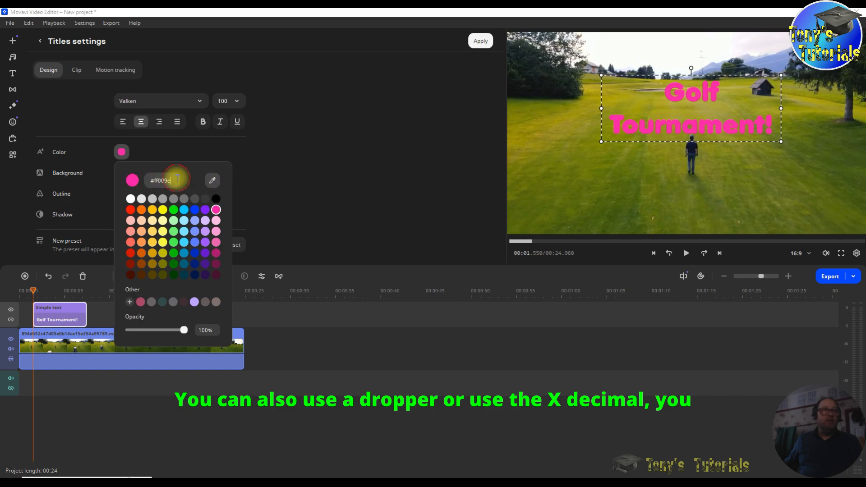
pyautogui.click(211, 181)
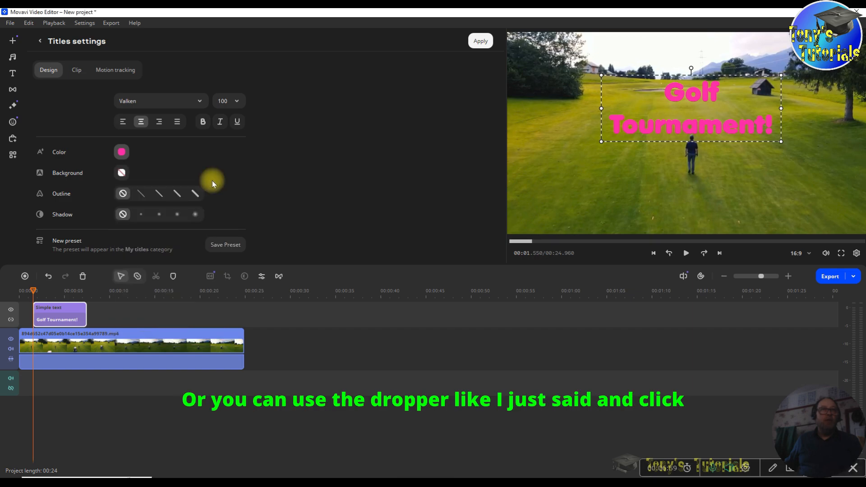
pyautogui.click(162, 332)
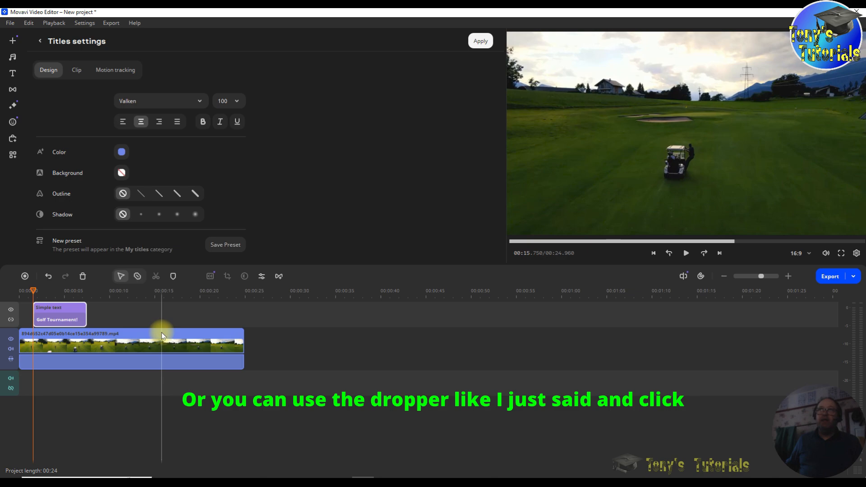
# Step: Reselect the Golf Tournament! title clip, check its text color, and move the playhead to about 4.6 seconds
pyautogui.click(162, 334)
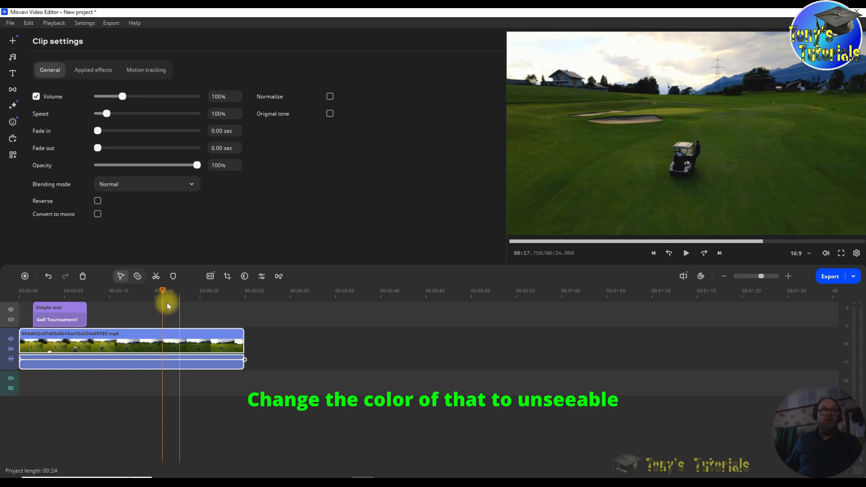
pyautogui.click(150, 329)
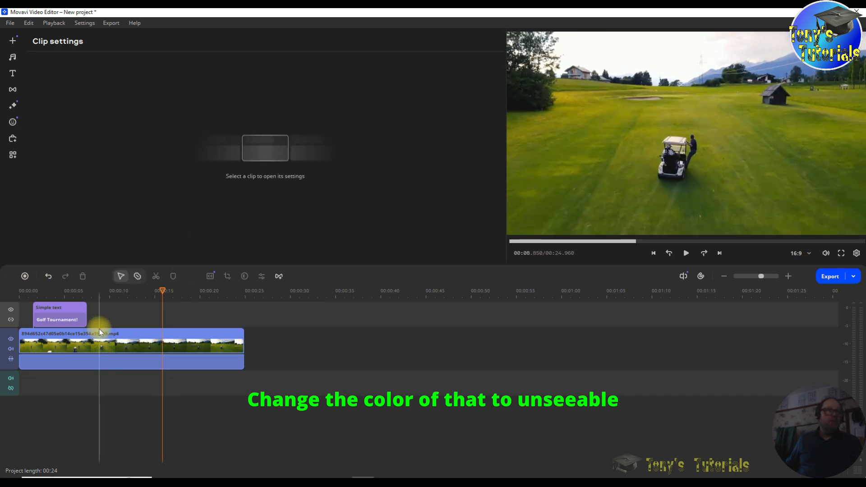
pyautogui.click(68, 313)
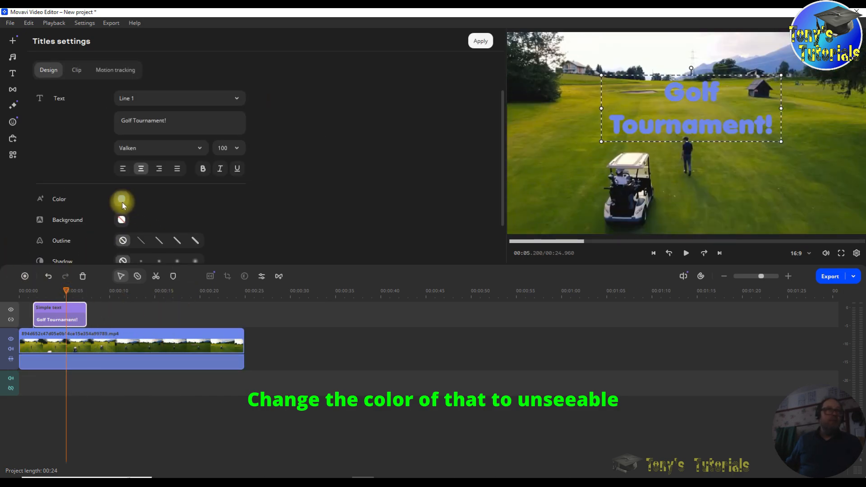
pyautogui.click(121, 199)
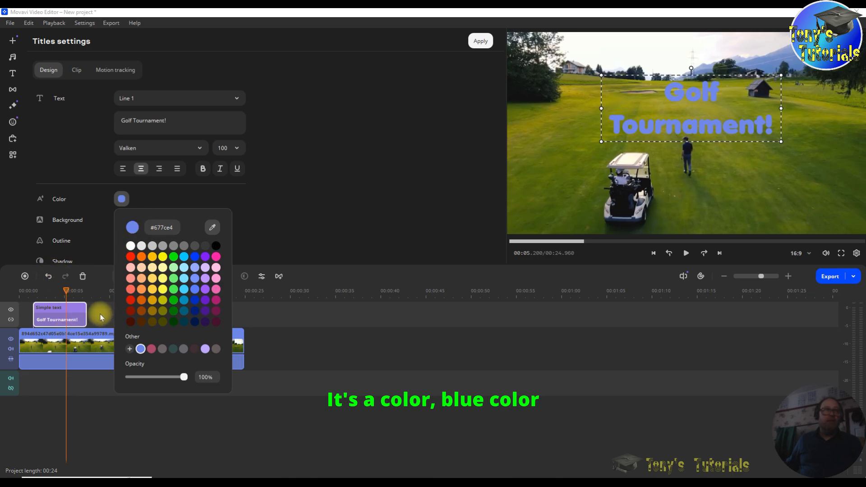
pyautogui.click(70, 312)
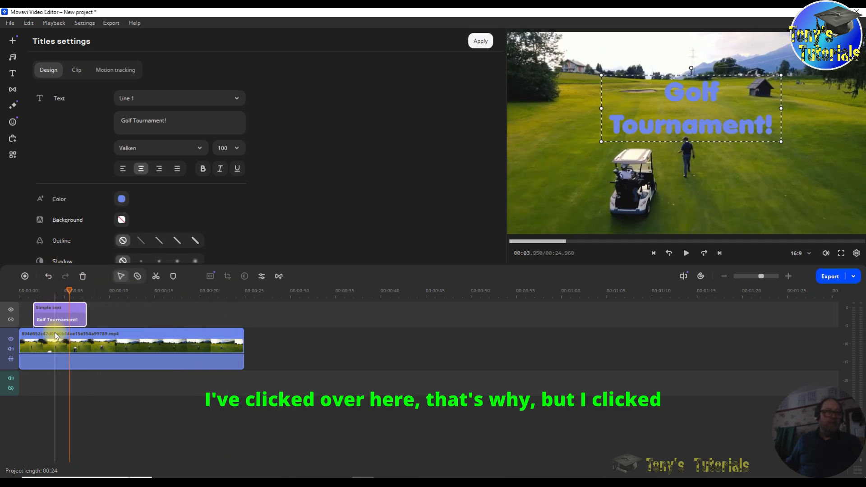
pyautogui.moveTo(68, 290); pyautogui.dragTo(60, 287)
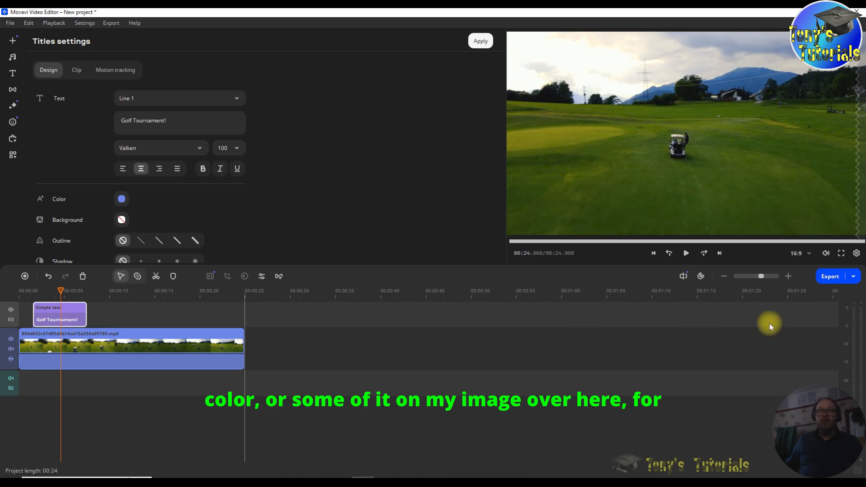
# Step: Try a dark text color sampled from the golfer in the preview, and set the title text to white (#ffffff)
pyautogui.click(126, 204)
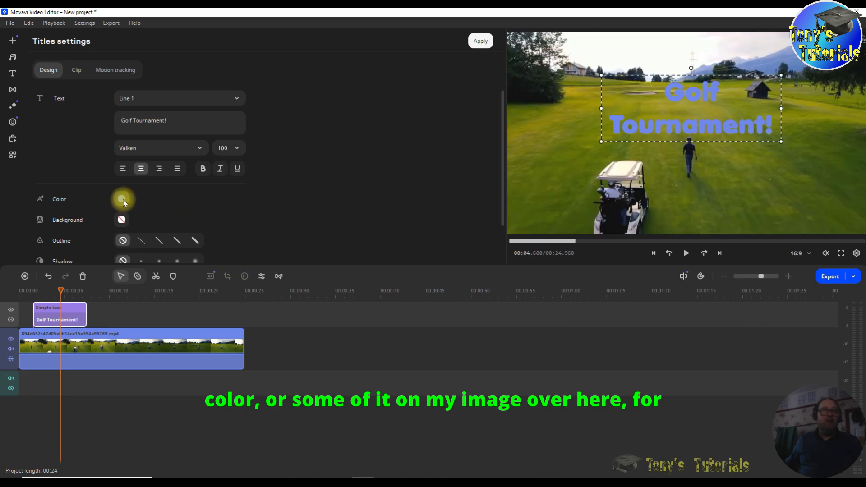
pyautogui.click(210, 227)
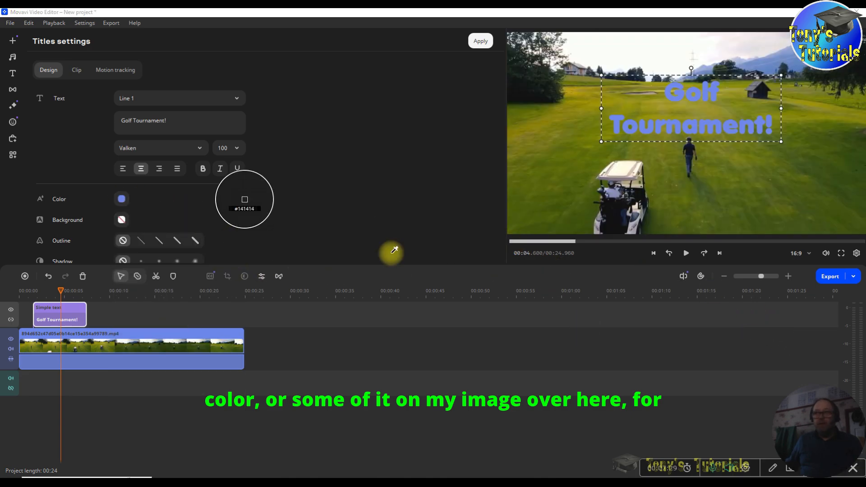
pyautogui.click(689, 149)
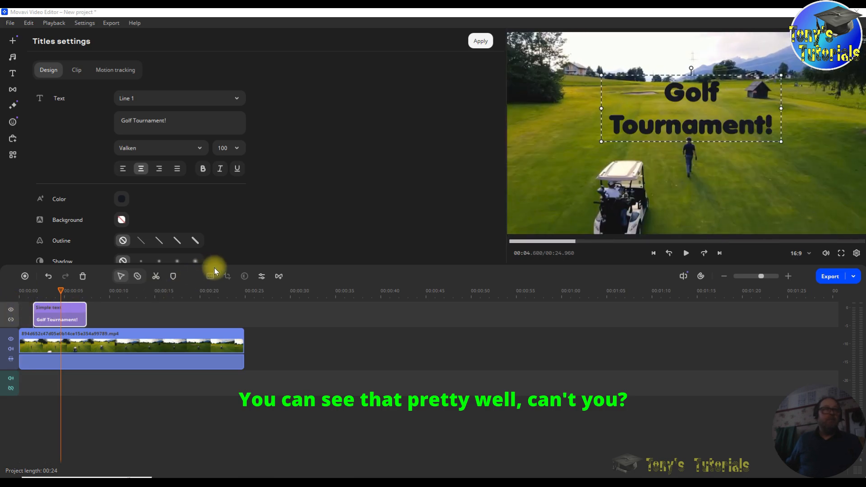
pyautogui.click(121, 199)
pyautogui.click(131, 247)
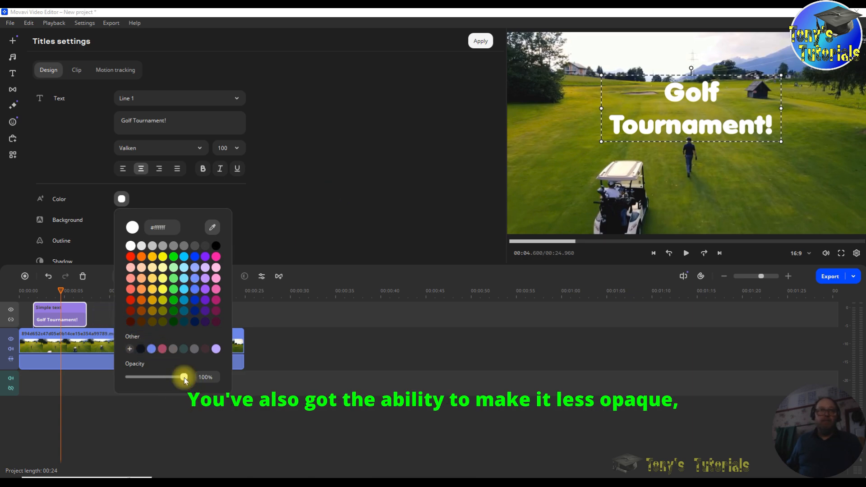
# Step: Lower the title text's opacity to 40% and shift the title slightly left within the video frame
pyautogui.moveTo(184, 380); pyautogui.dragTo(153, 381)
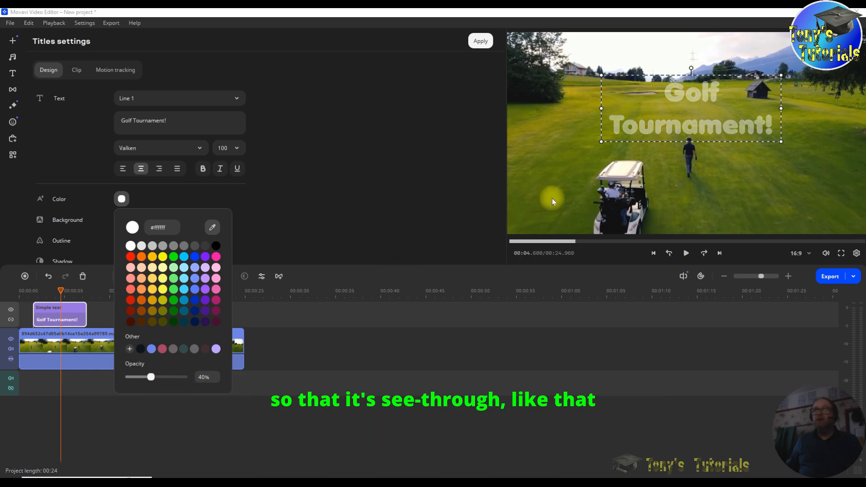
pyautogui.moveTo(702, 131)
pyautogui.mouseDown()
pyautogui.moveTo(695, 147)
pyautogui.moveTo(705, 149)
pyautogui.moveTo(662, 181)
pyautogui.moveTo(642, 177)
pyautogui.moveTo(692, 119)
pyautogui.moveTo(702, 144)
pyautogui.mouseUp()
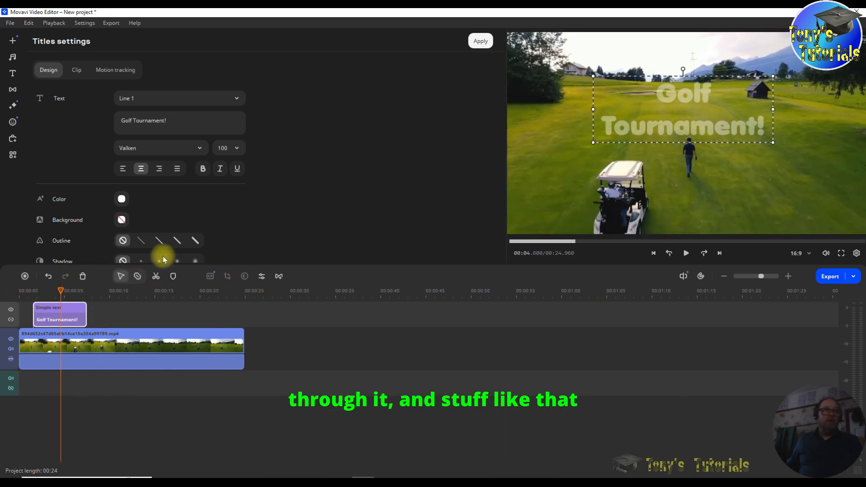
pyautogui.scroll(-1, 248, 178)
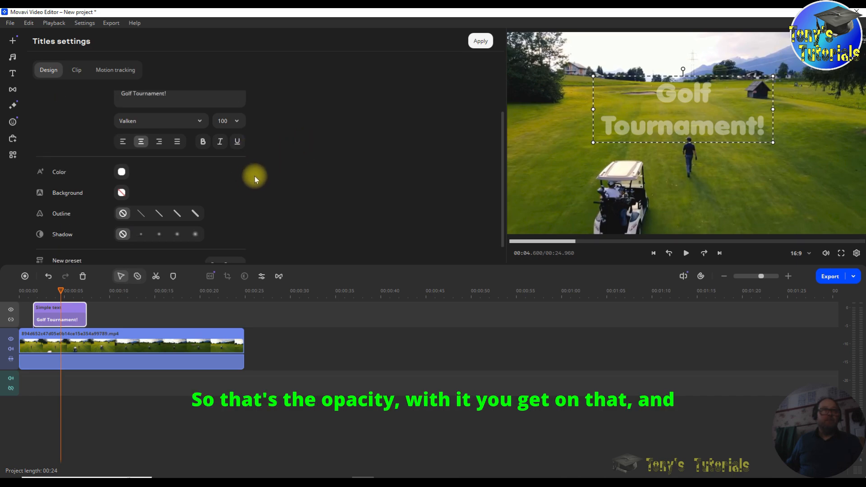
pyautogui.scroll(1, 280, 193)
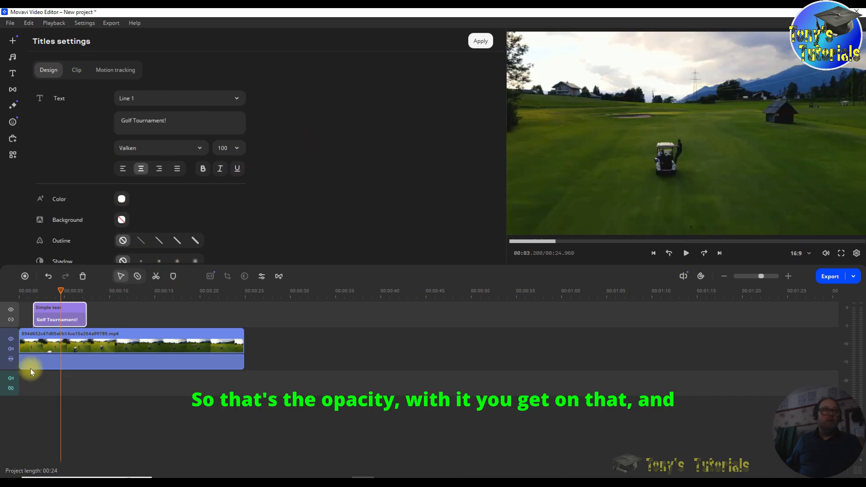
# Step: Restore the title text color's opacity to 100%
pyautogui.click(122, 200)
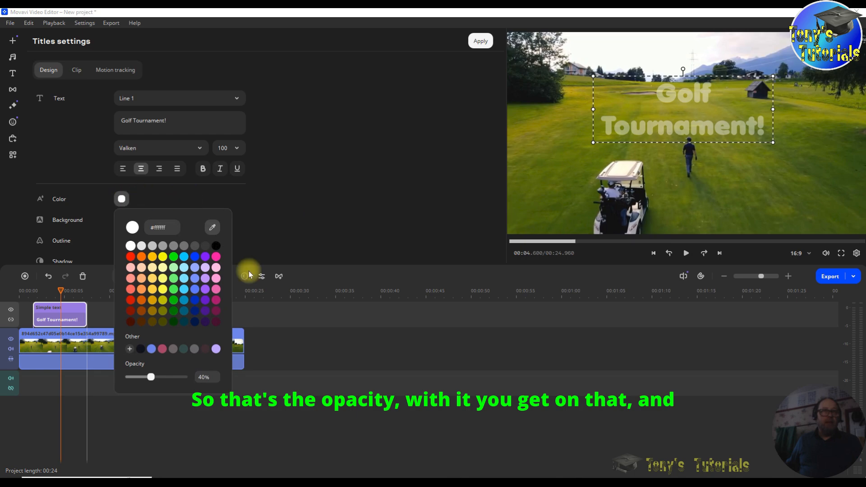
pyautogui.moveTo(150, 379); pyautogui.dragTo(193, 378)
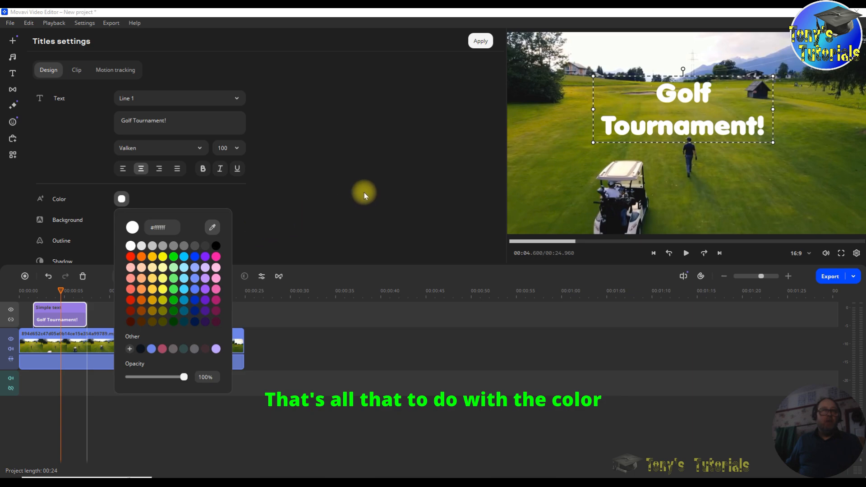
pyautogui.click(351, 181)
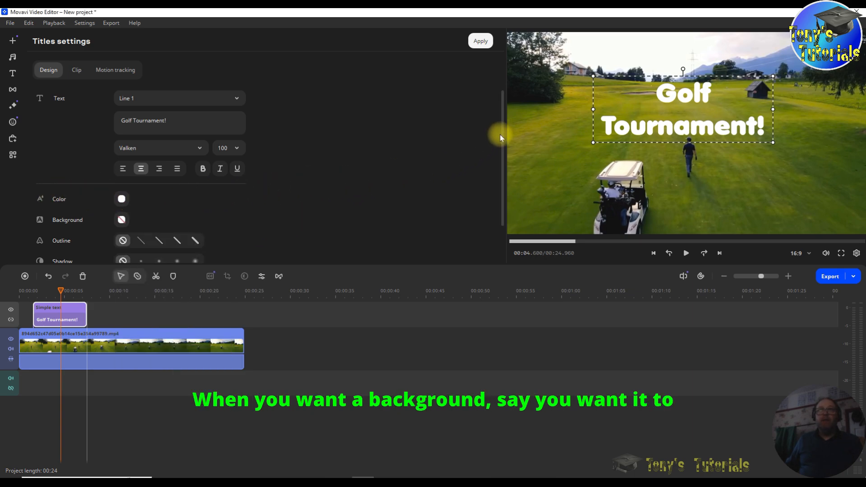
# Step: Try white (#ffffff), orange (#ff5d00) and yellow (#f3ff00) as the title's background color
pyautogui.moveTo(501, 125); pyautogui.dragTo(502, 160)
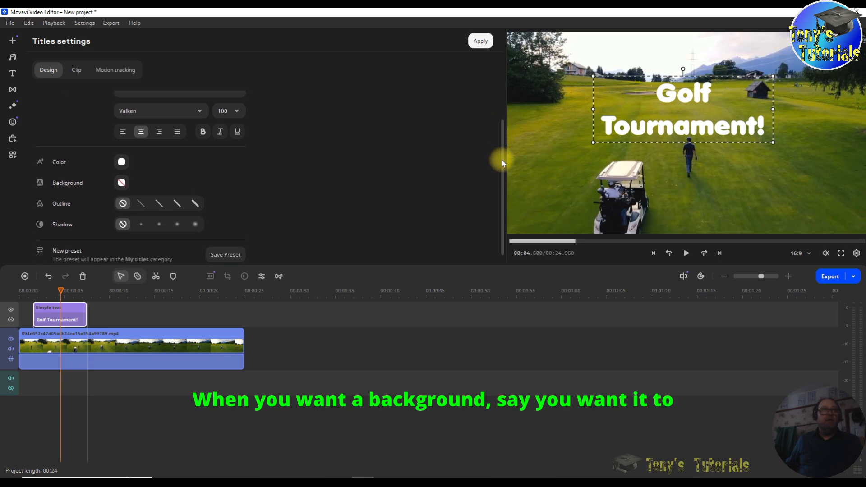
pyautogui.click(122, 182)
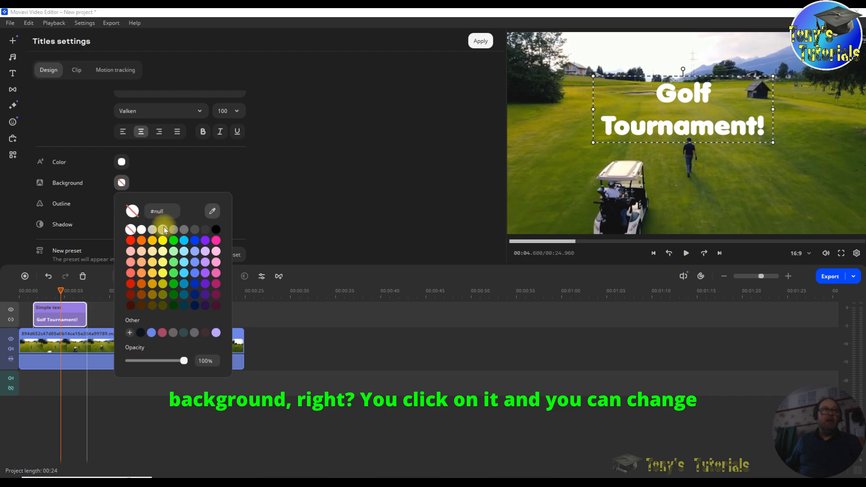
pyautogui.click(141, 229)
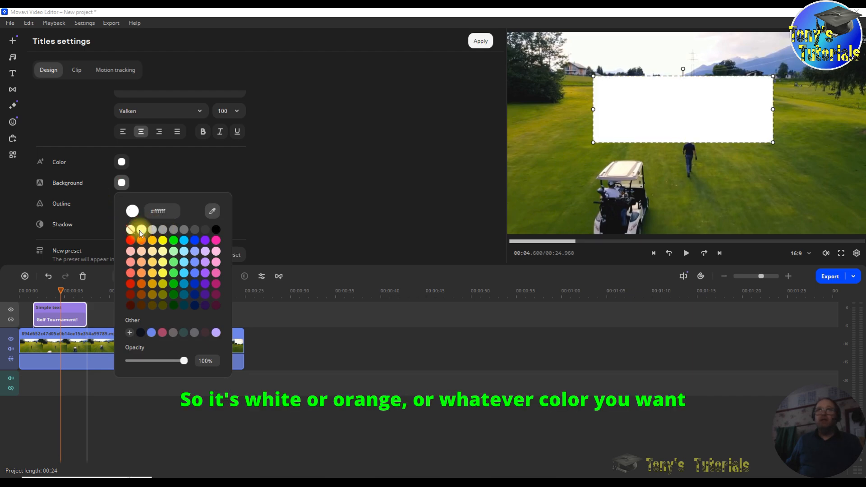
pyautogui.click(141, 242)
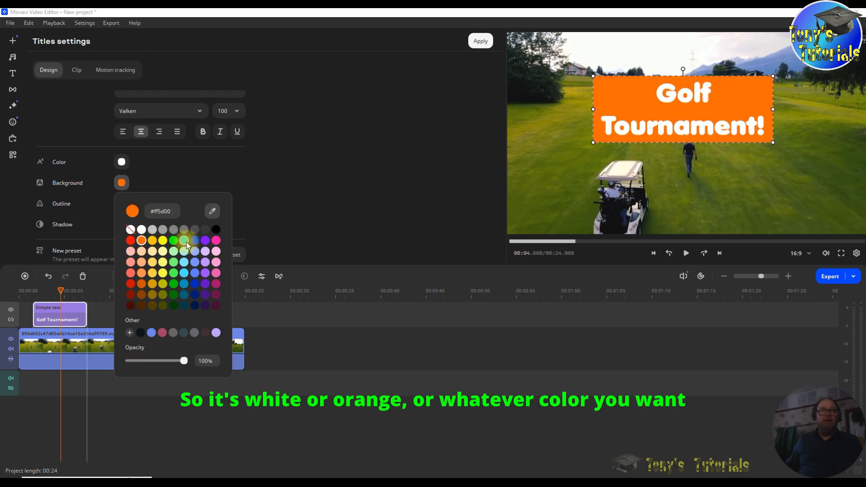
pyautogui.click(163, 240)
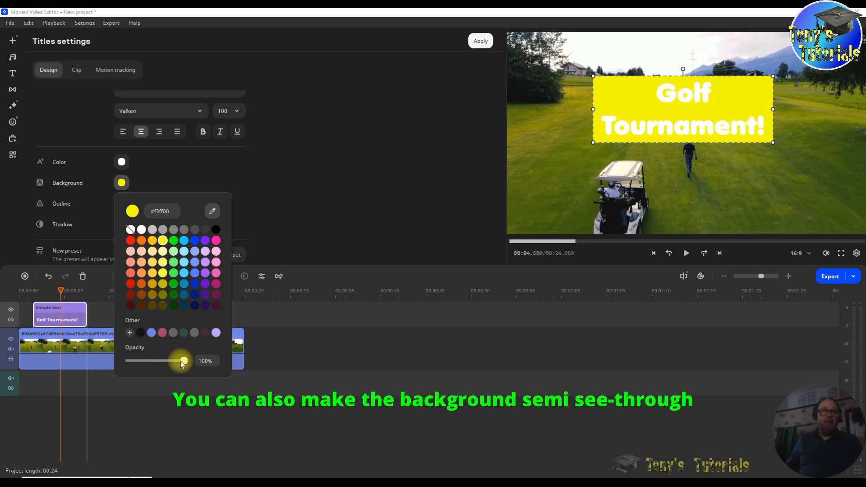
# Step: Lower the title background's opacity to 36% and try light blue (#00ceff), blue (#0027ff) and softer yellow (#f6ff3d) on it
pyautogui.moveTo(180, 361); pyautogui.dragTo(146, 369)
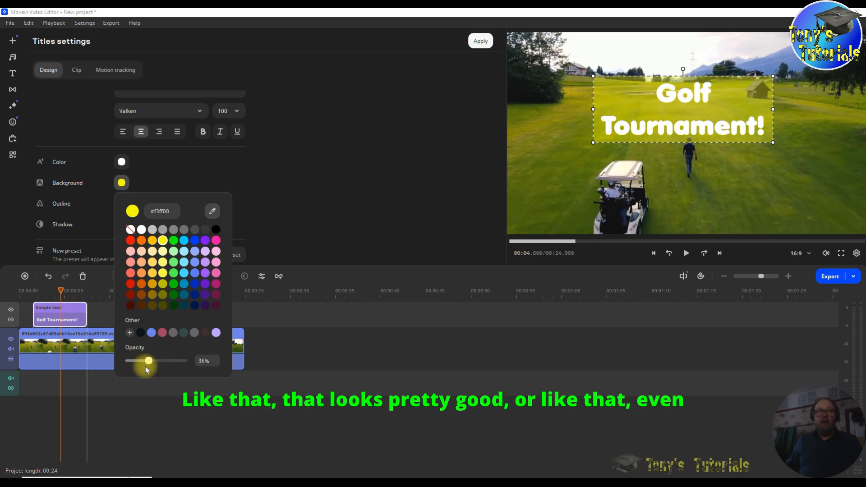
pyautogui.click(184, 241)
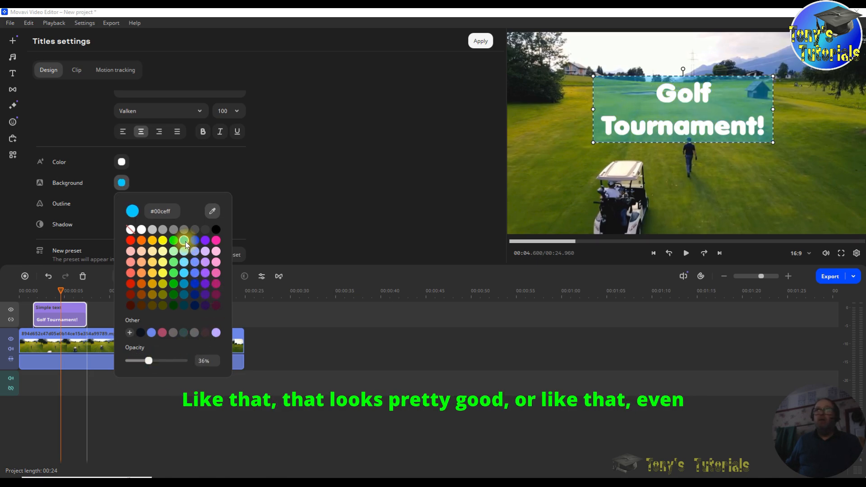
pyautogui.click(194, 241)
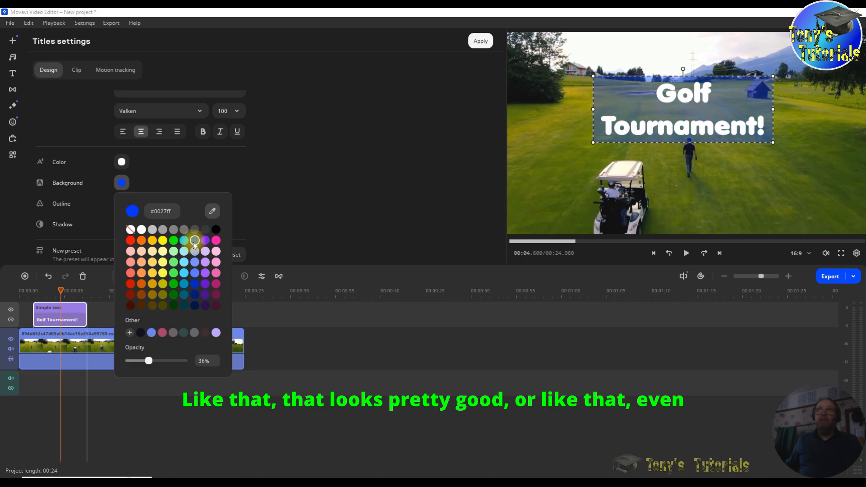
pyautogui.click(160, 275)
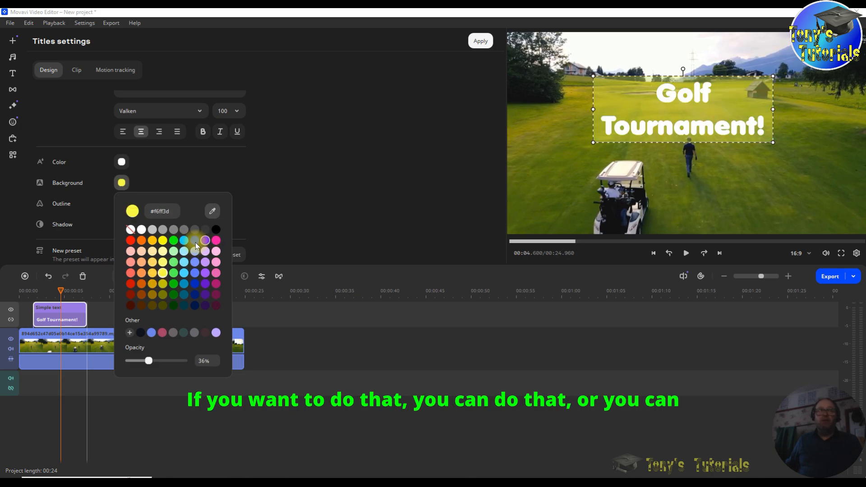
# Step: Try the title background at 100% opacity in yellow and blue (#0027ff), and remove the background entirely
pyautogui.moveTo(149, 370); pyautogui.dragTo(190, 360)
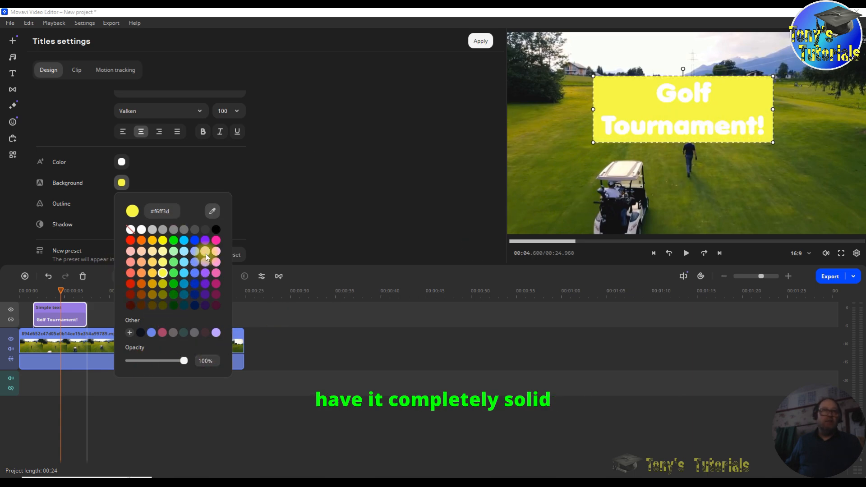
pyautogui.click(193, 242)
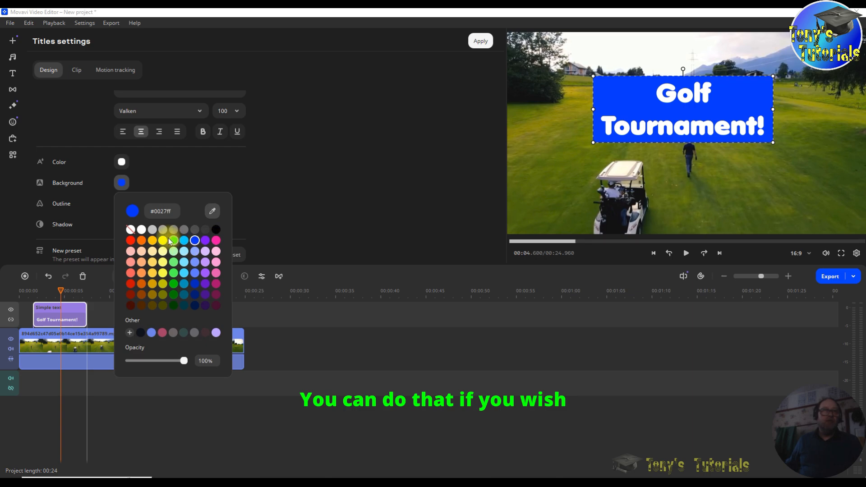
pyautogui.click(131, 230)
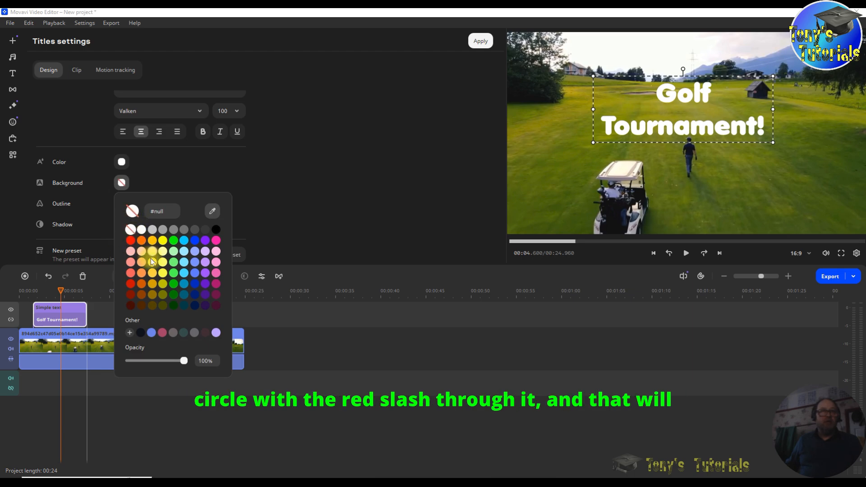
pyautogui.click(342, 199)
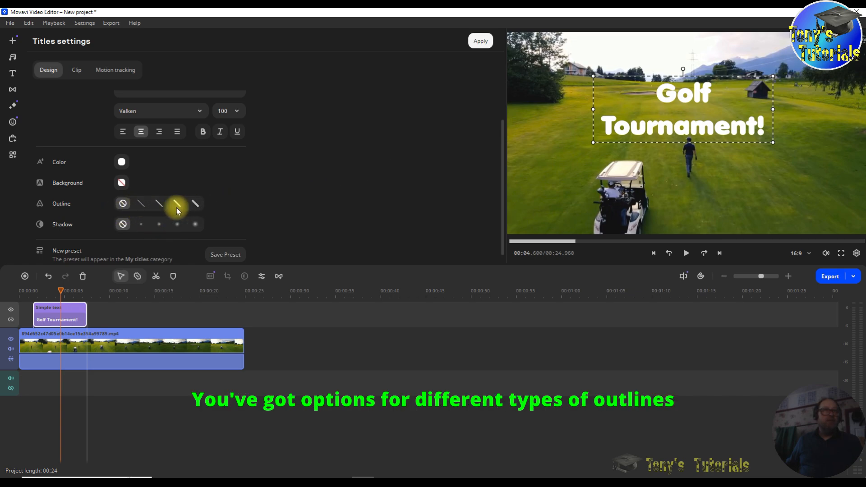
# Step: Add a purple (#7400ff) outline to the title text, trying the thinnest width and settling on the thickest
pyautogui.click(140, 204)
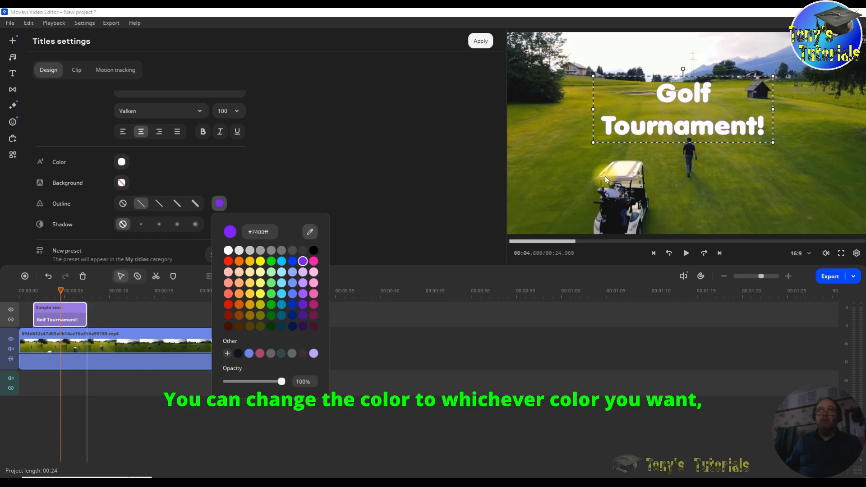
pyautogui.click(195, 203)
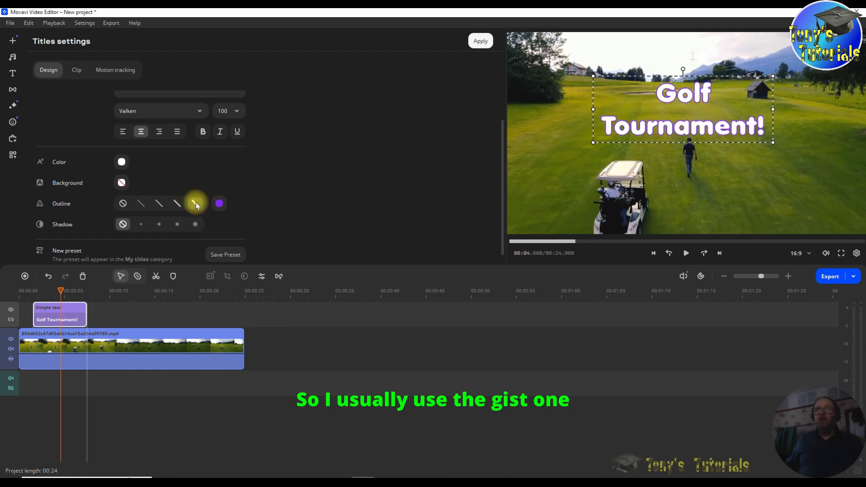
# Step: Try green (#00ff00), yellow (#f3ff00) and pink (#ff8cd3) as the title's outline color
pyautogui.click(224, 209)
pyautogui.click(282, 262)
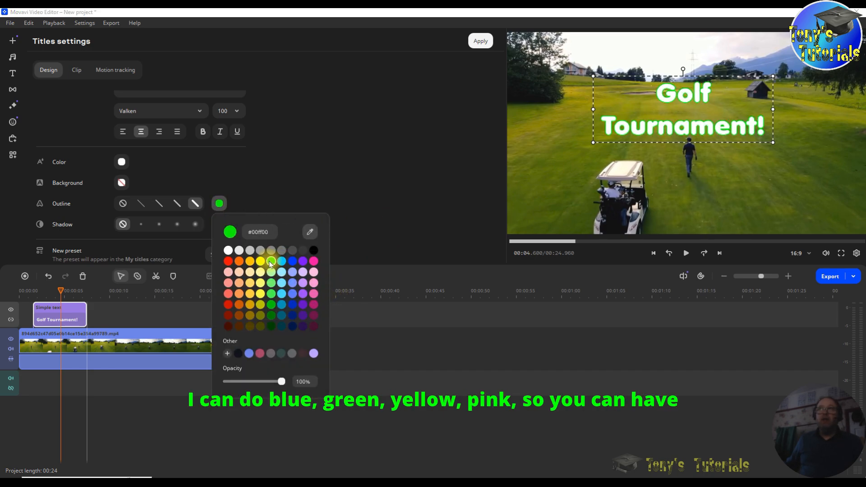
pyautogui.click(260, 262)
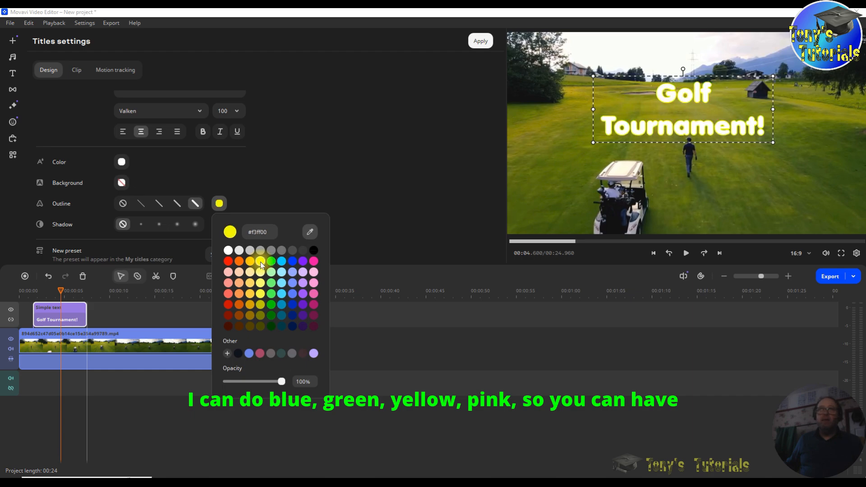
pyautogui.click(314, 284)
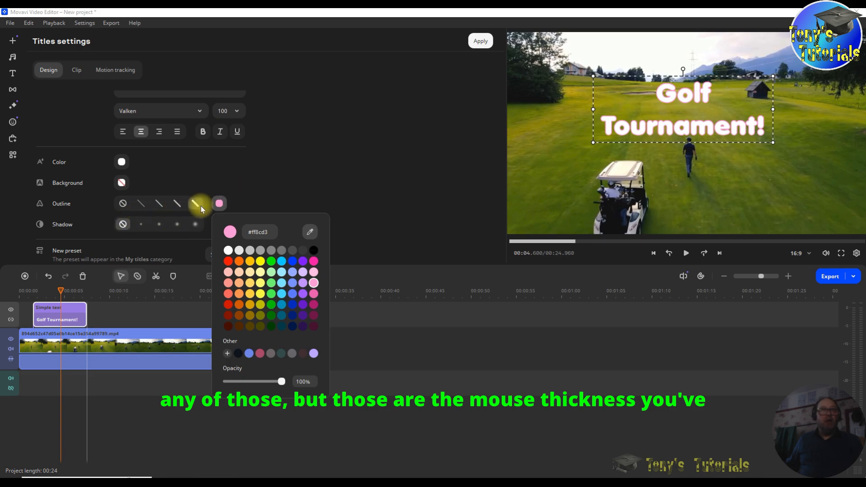
# Step: Try thinner outline widths on the title, return to the thickest and color the outline black (#000000)
pyautogui.click(144, 207)
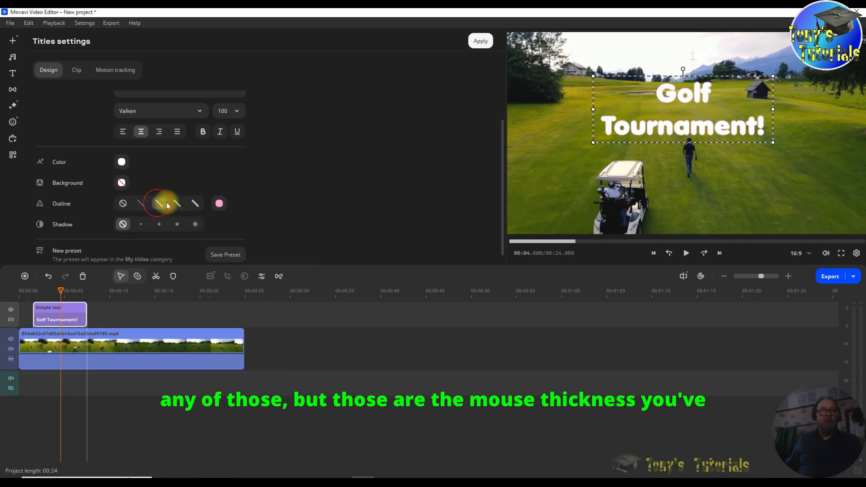
pyautogui.click(178, 203)
pyautogui.click(197, 203)
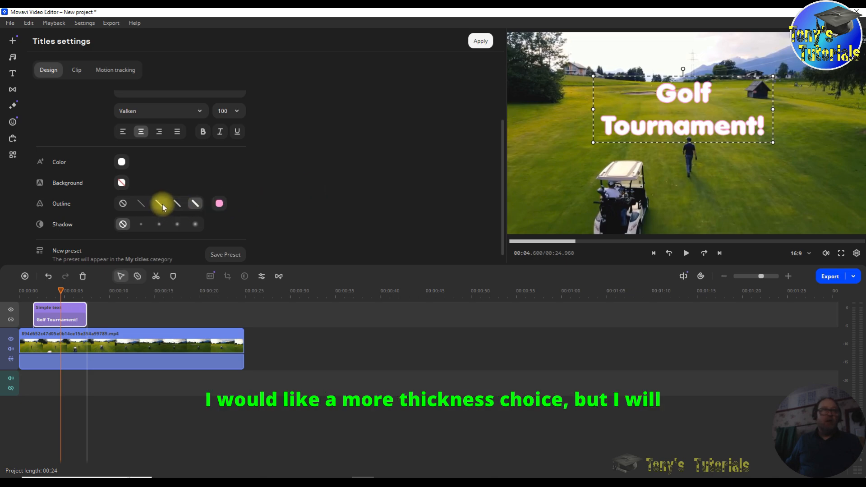
pyautogui.click(216, 205)
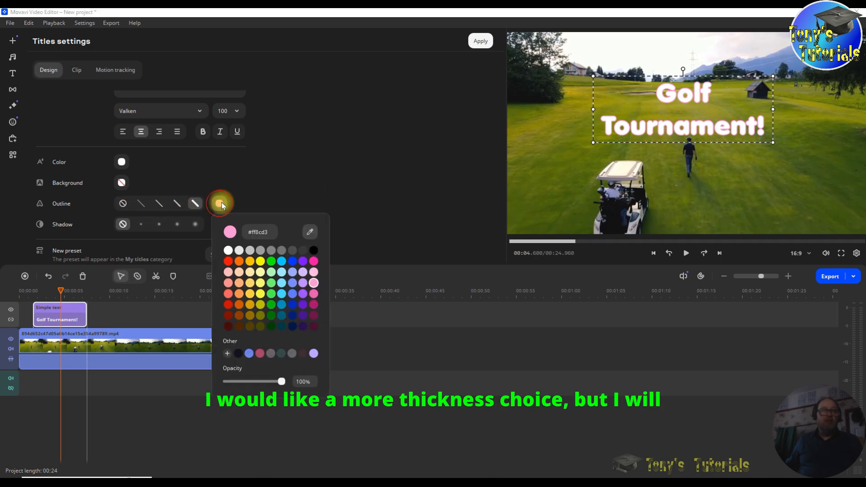
pyautogui.click(313, 251)
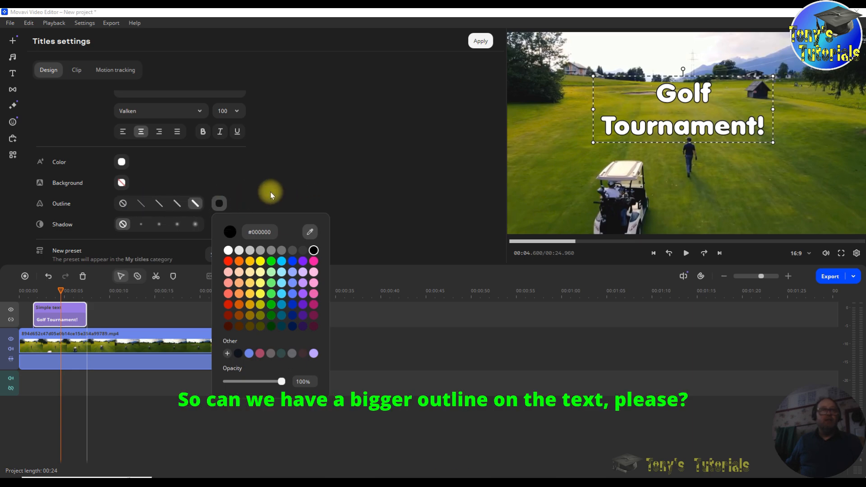
pyautogui.click(292, 180)
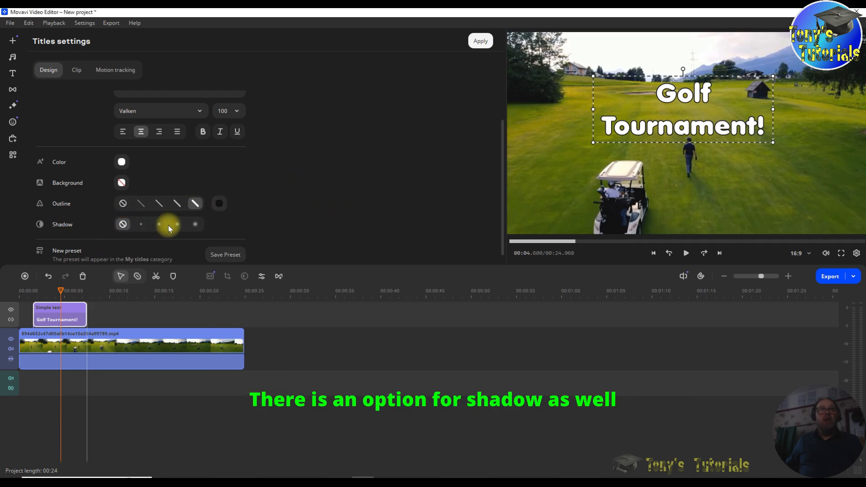
# Step: Remove the title's outline and add a shadow, trying the smaller sizes and settling on the largest
pyautogui.click(123, 204)
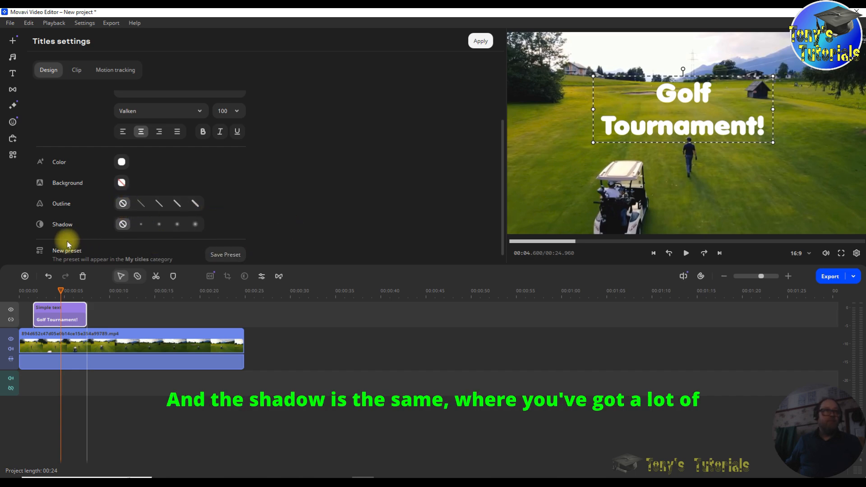
pyautogui.click(194, 225)
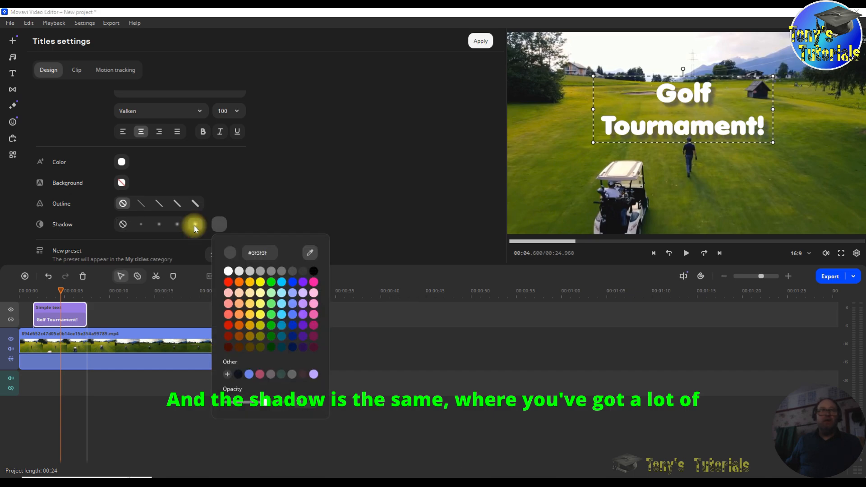
pyautogui.click(178, 224)
pyautogui.click(159, 224)
pyautogui.click(141, 225)
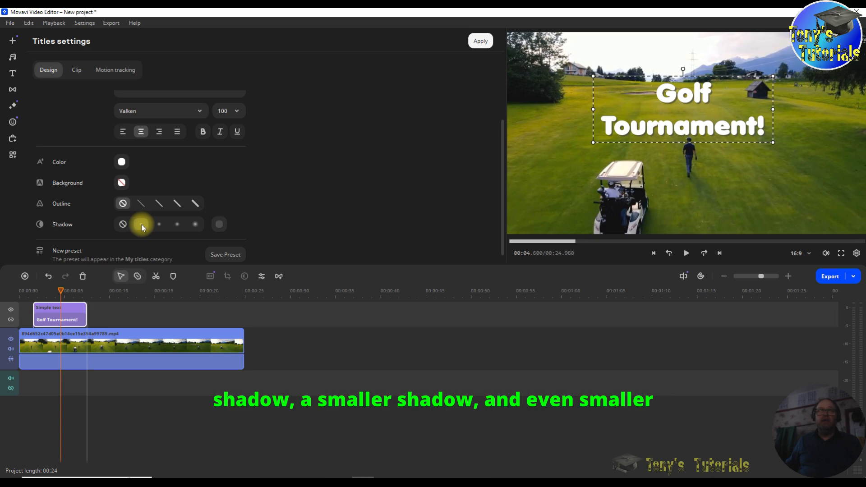
pyautogui.click(172, 224)
pyautogui.click(196, 224)
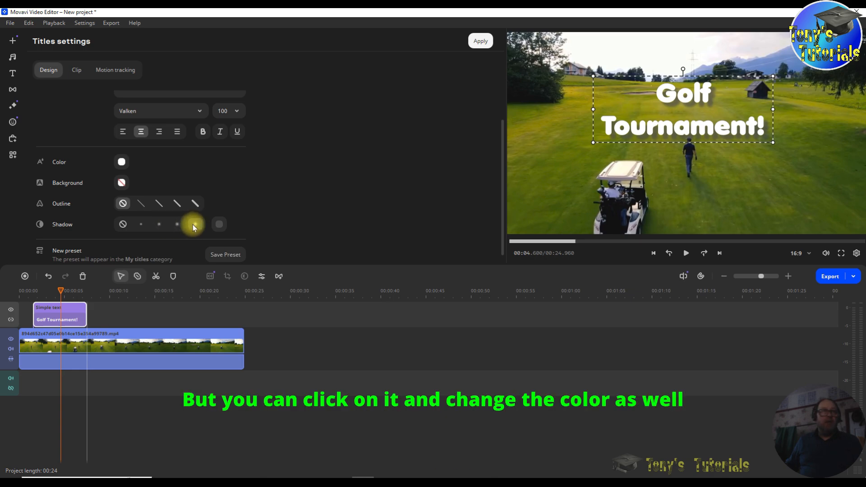
# Step: Try light blue (#00ceff) for the title's shadow, then set it to pale yellow (#f8ff6d) at 100% opacity
pyautogui.click(221, 224)
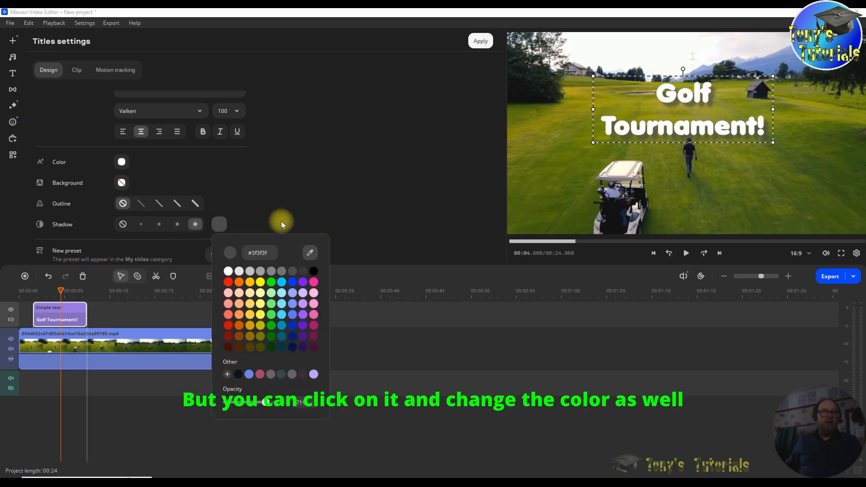
pyautogui.click(281, 282)
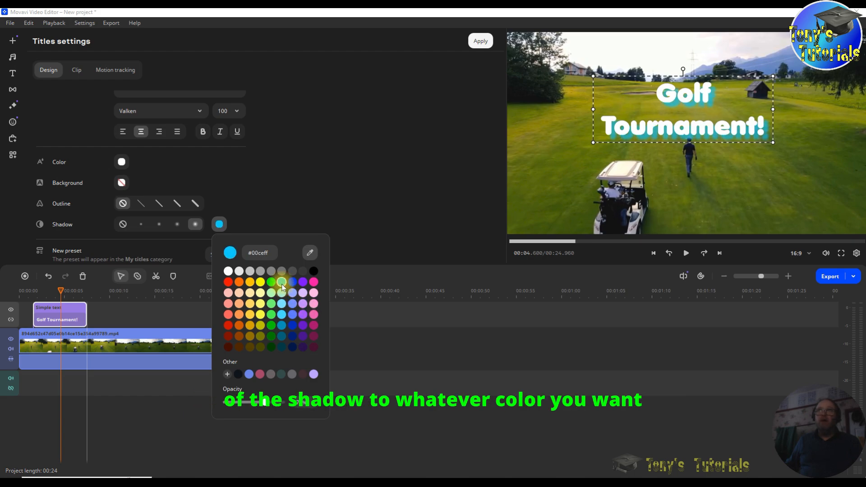
pyautogui.click(261, 303)
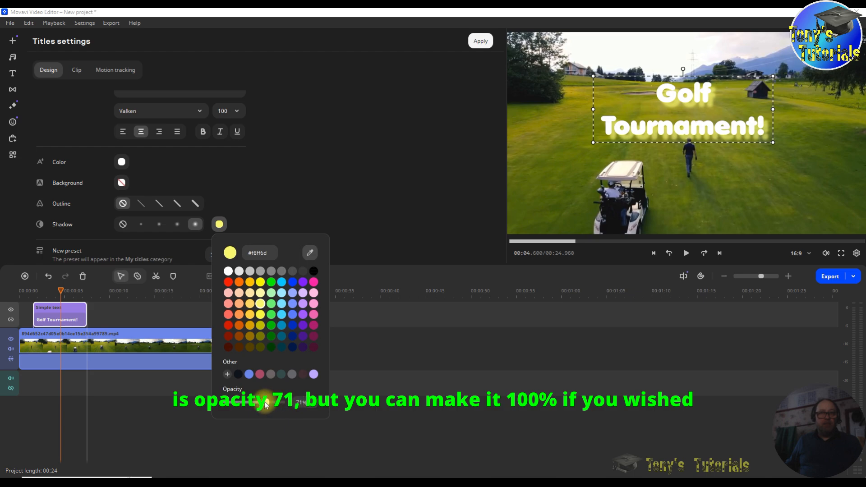
pyautogui.moveTo(266, 403); pyautogui.dragTo(296, 400)
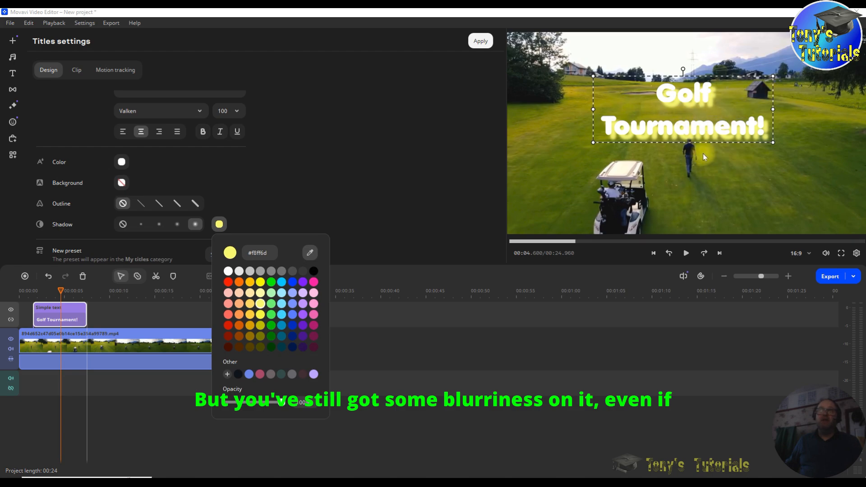
pyautogui.click(675, 149)
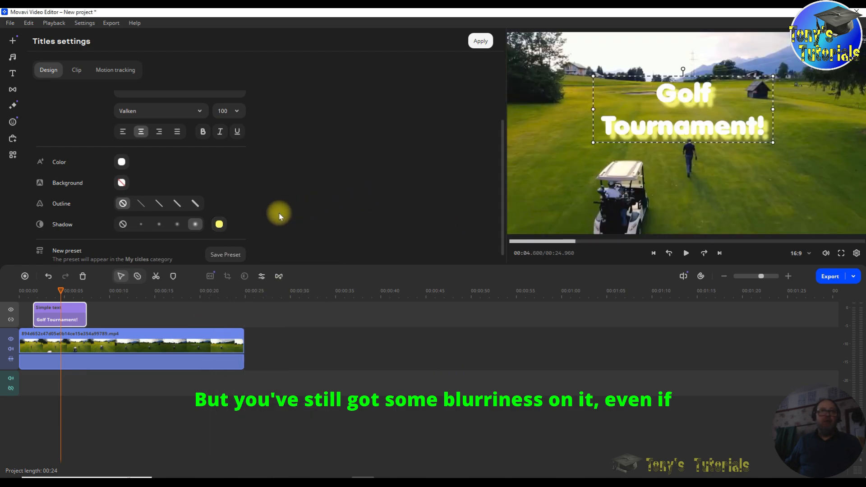
pyautogui.click(219, 224)
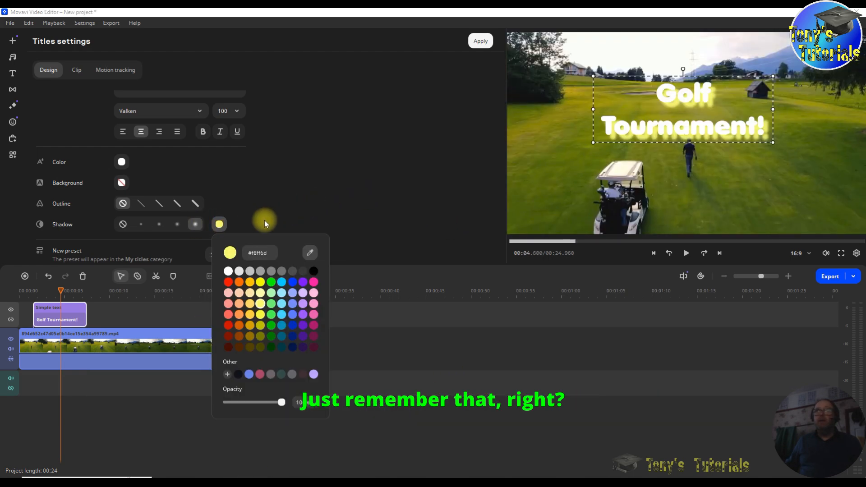
pyautogui.click(338, 209)
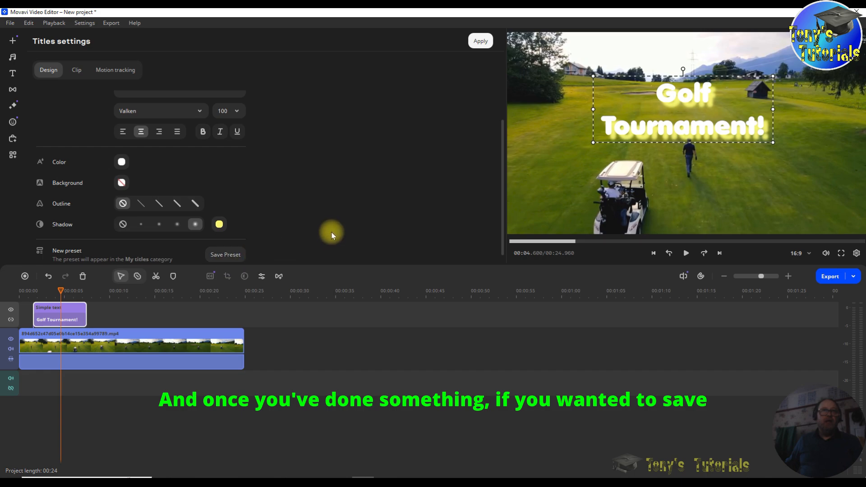
# Step: Save the title's current design as a new title preset named "Golf"
pyautogui.scroll(-1, 336, 226)
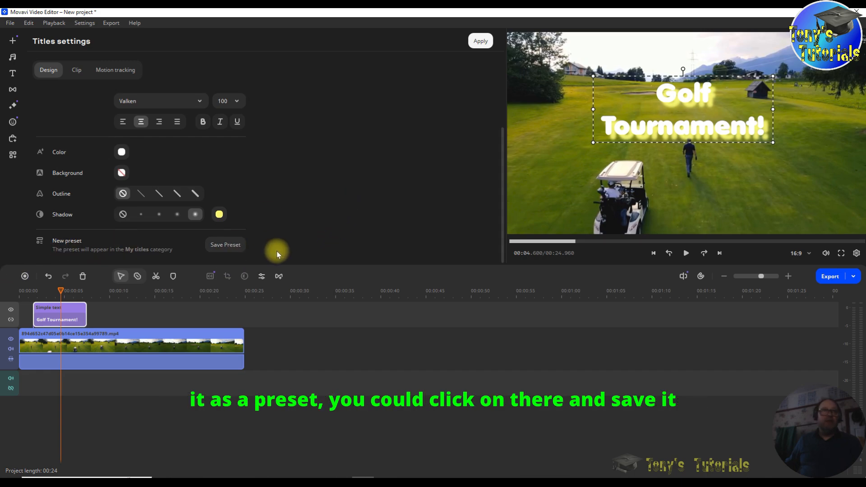
pyautogui.click(225, 247)
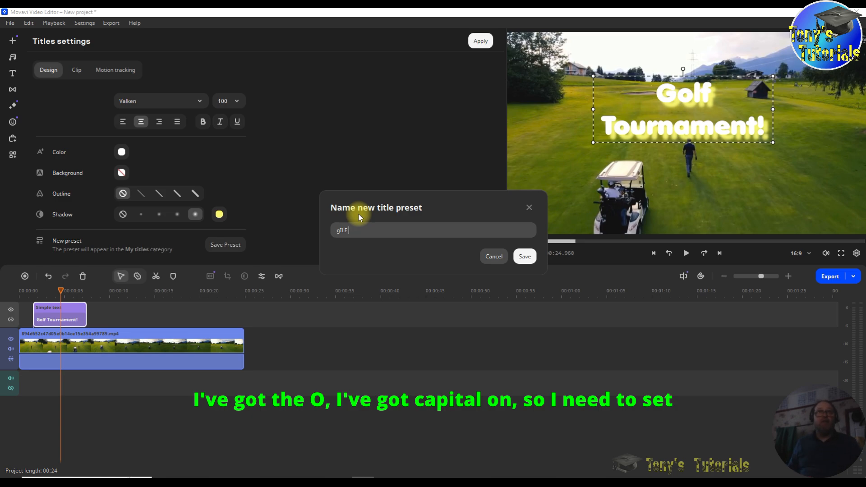
pyautogui.click(341, 230)
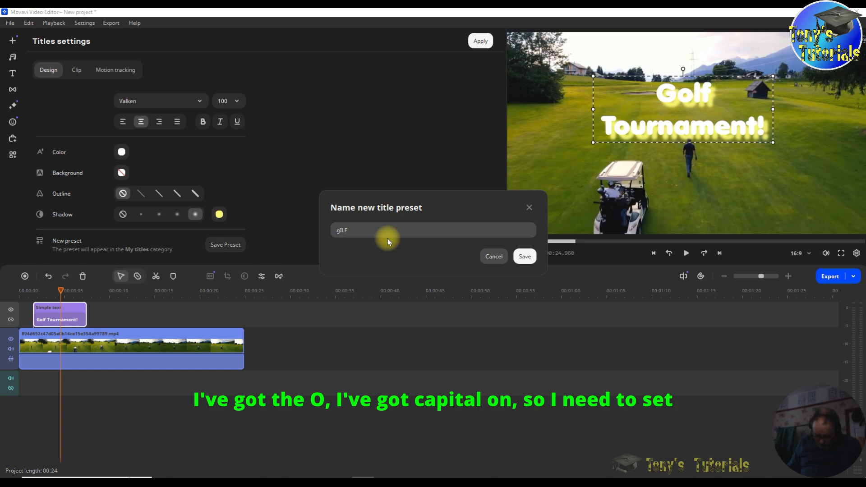
pyautogui.write('O')
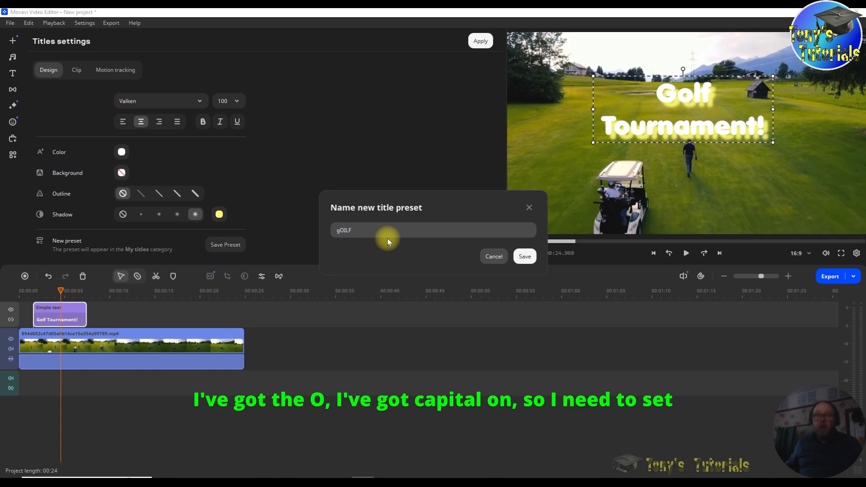
pyautogui.doubleClick(334, 229)
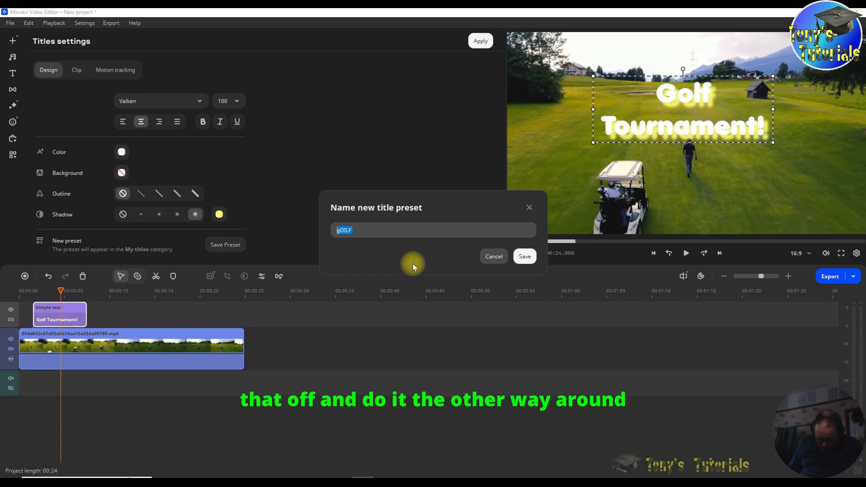
pyautogui.write('G')
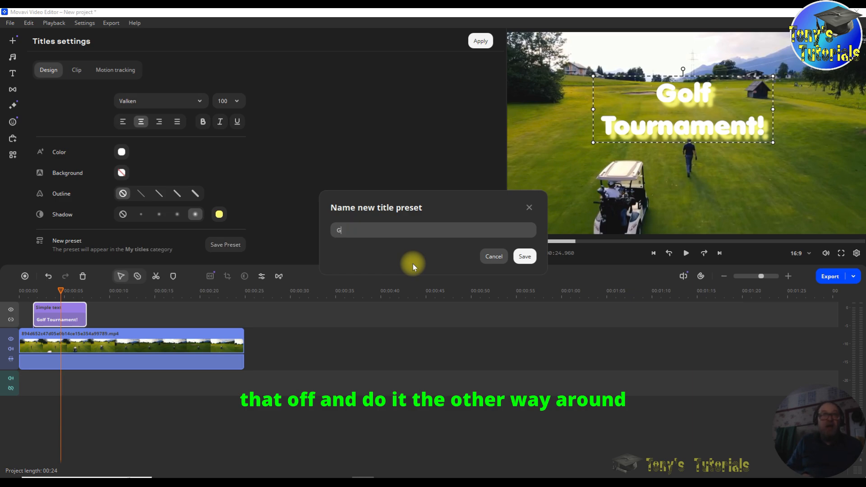
pyautogui.write('olf')
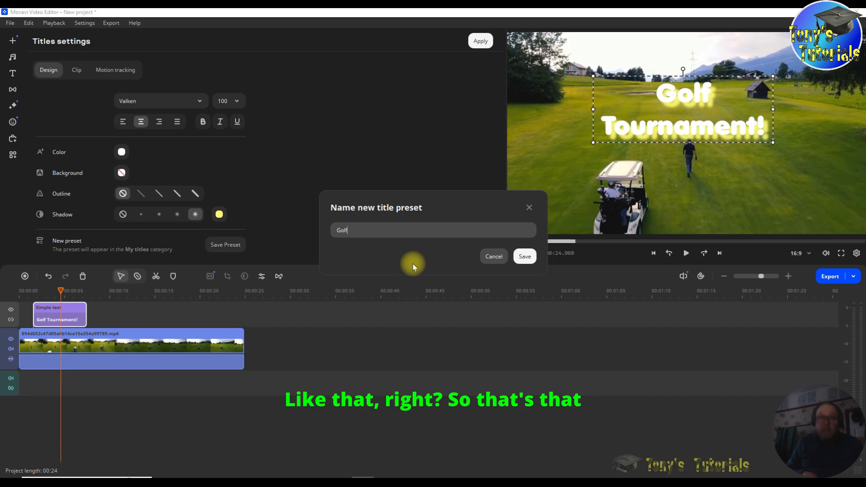
pyautogui.click(523, 255)
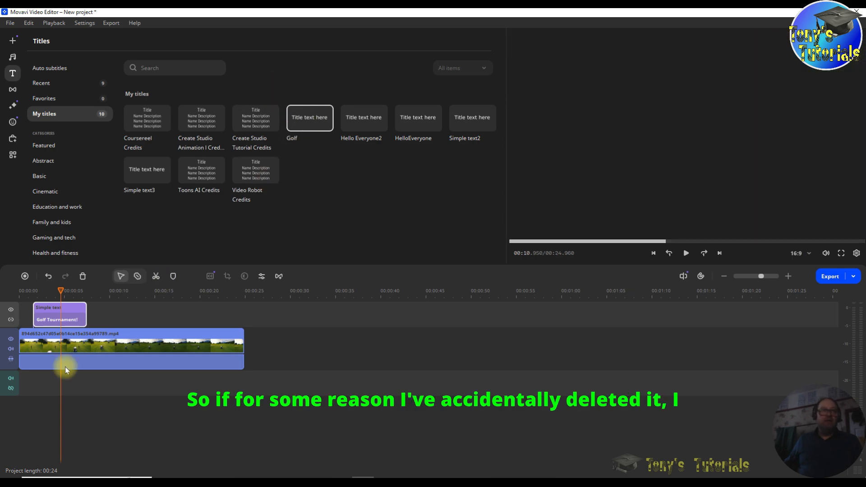
# Step: Delete the existing title clip and place the saved Golf preset on the title track at about 00:00:04.6, opening it for editing
pyautogui.rightClick(71, 311)
pyautogui.click(88, 301)
pyautogui.moveTo(307, 118); pyautogui.dragTo(80, 291)
pyautogui.click(97, 321)
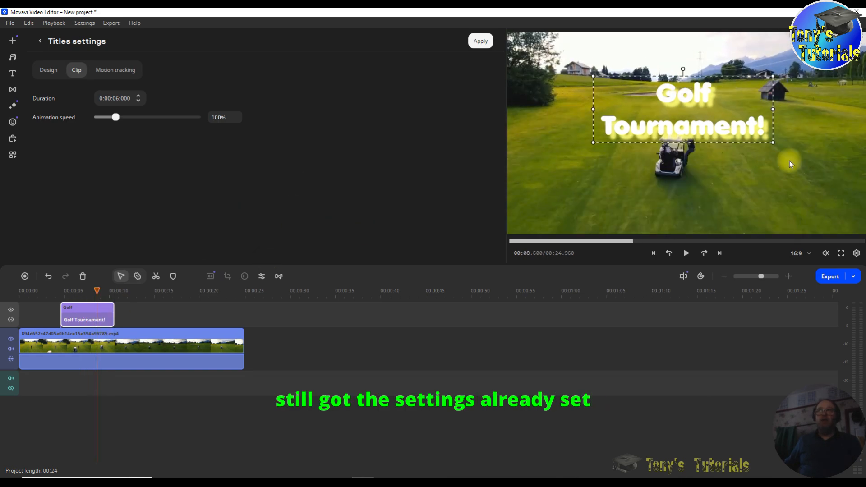
# Step: Replace the word "Tournament" with "Test" so that the title reads "Golf Test!"
pyautogui.click(757, 132)
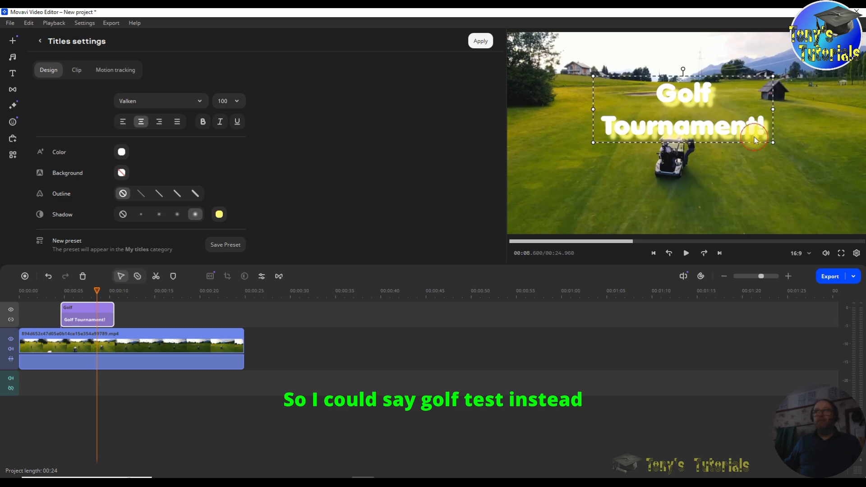
pyautogui.moveTo(752, 139); pyautogui.dragTo(603, 130)
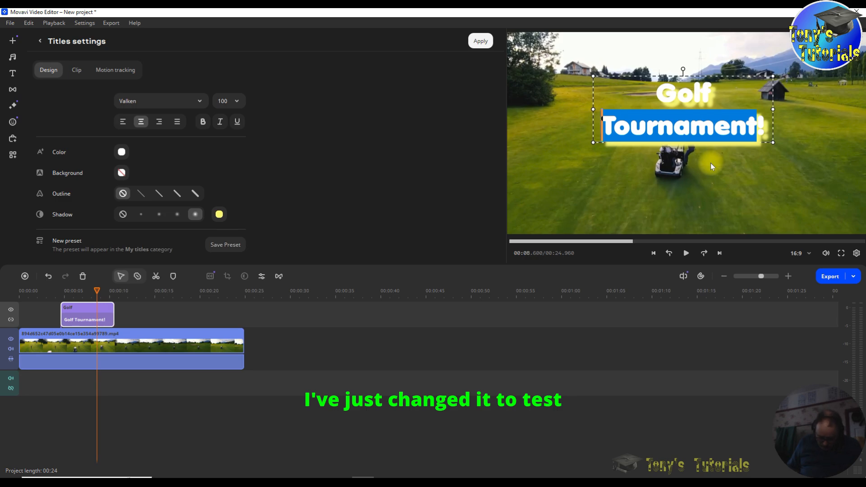
pyautogui.write('Te')
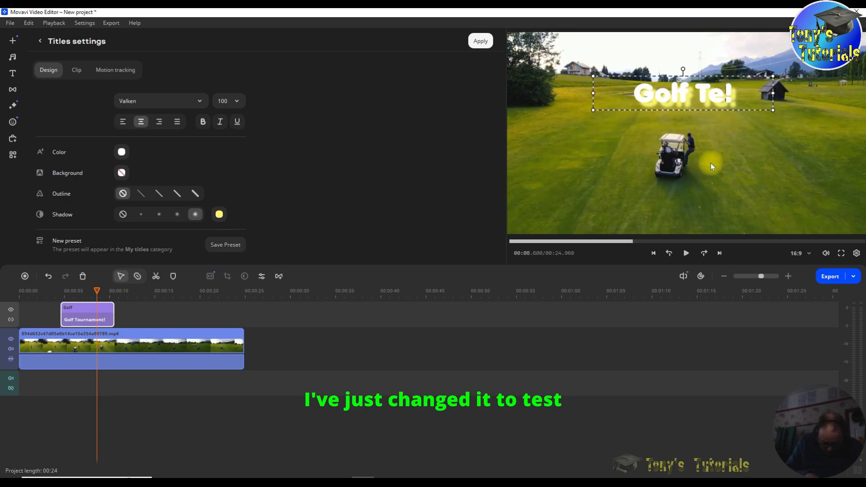
pyautogui.write('st')
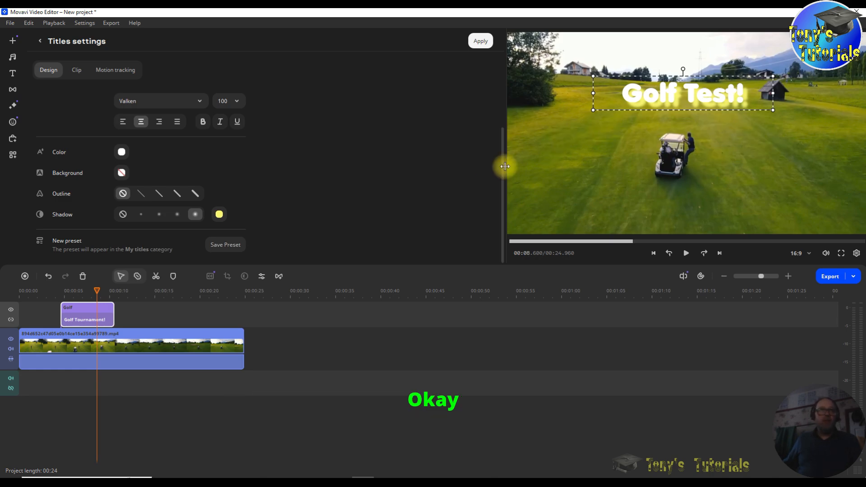
# Step: Show the title's clip settings for duration and animation speed
pyautogui.rightClick(105, 316)
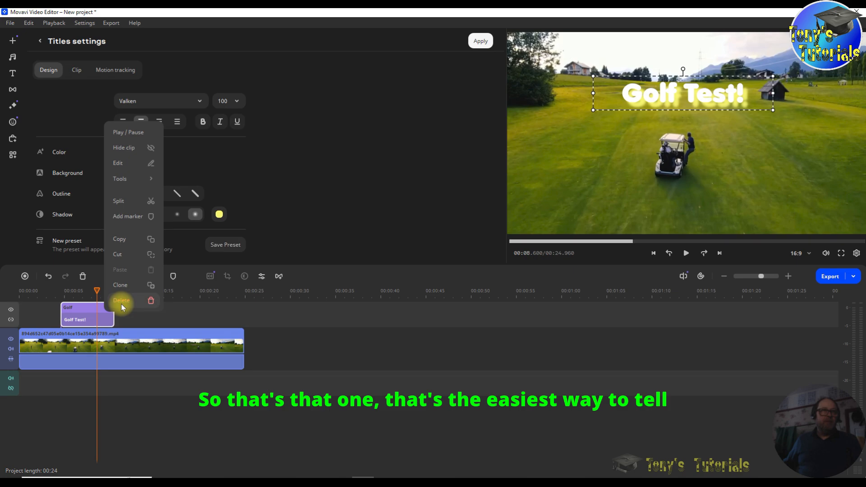
pyautogui.click(378, 207)
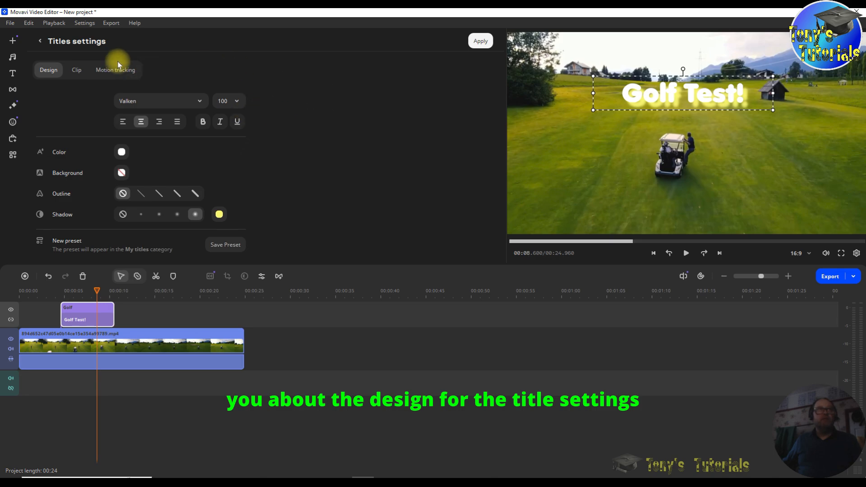
pyautogui.click(79, 71)
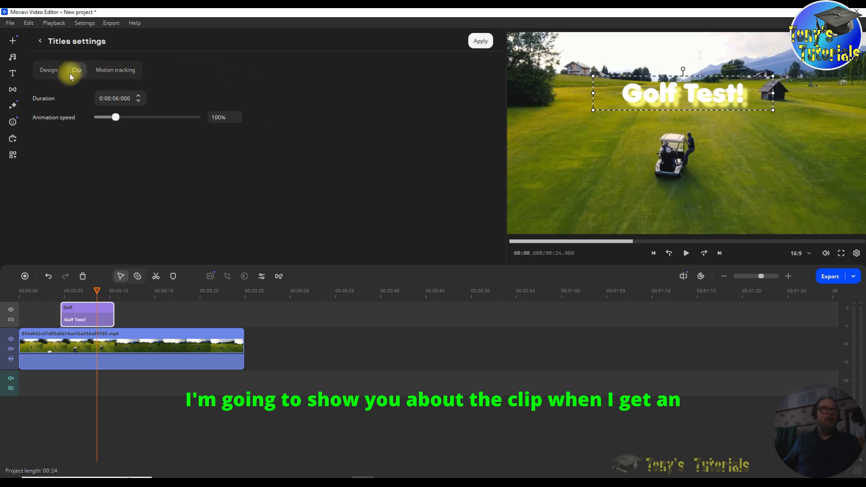
# Step: Return to the title's design settings, then delete the "Golf Test!" title clip from the title track
pyautogui.click(49, 70)
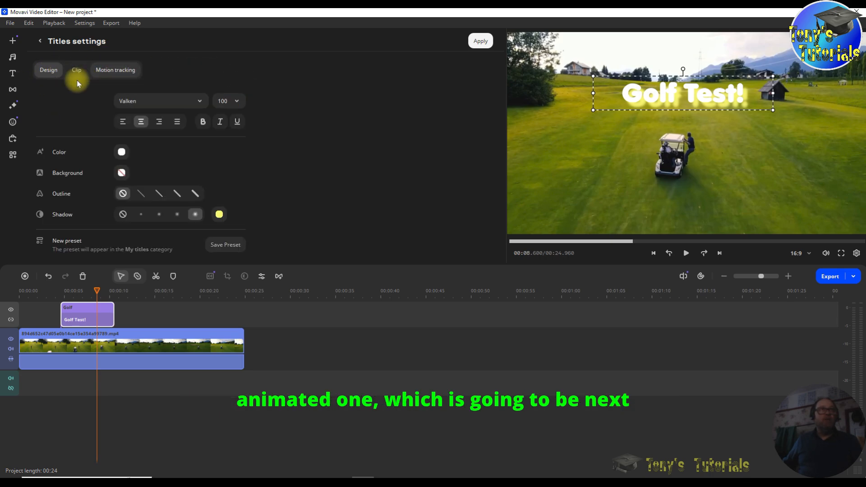
pyautogui.rightClick(91, 310)
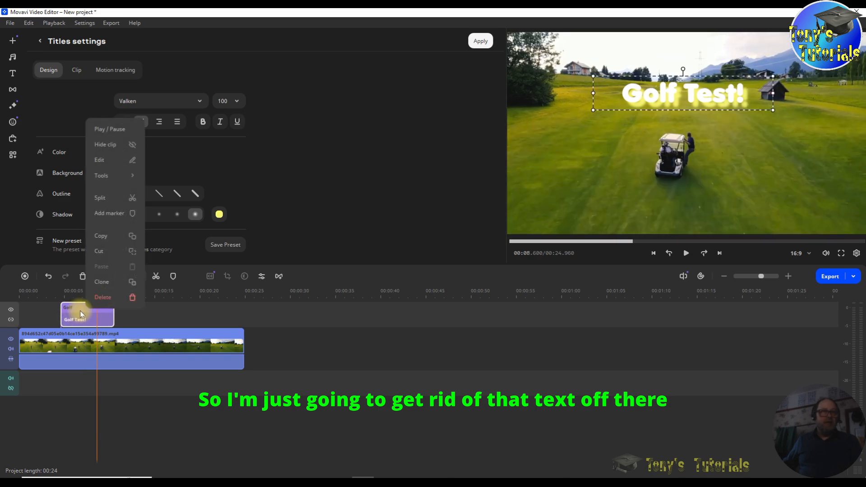
pyautogui.click(102, 298)
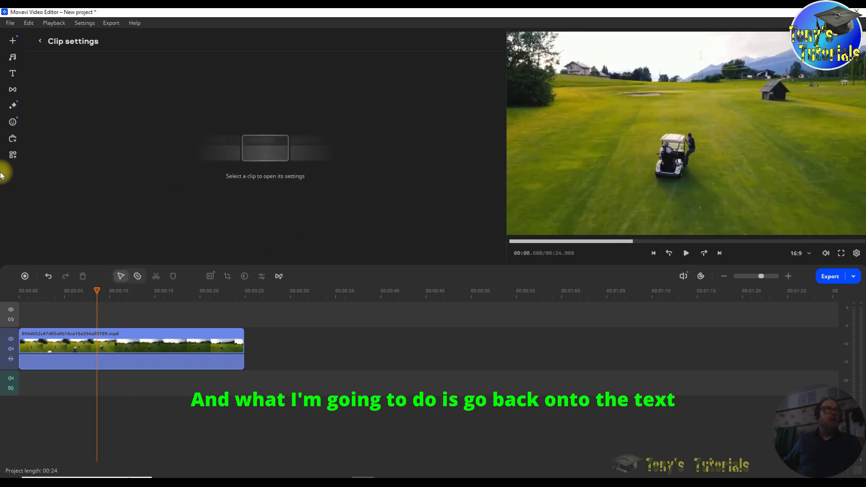
# Step: Preview the Heart title from the Basic category and place it on the title track at about 00:00.7, opening it for editing
pyautogui.click(13, 76)
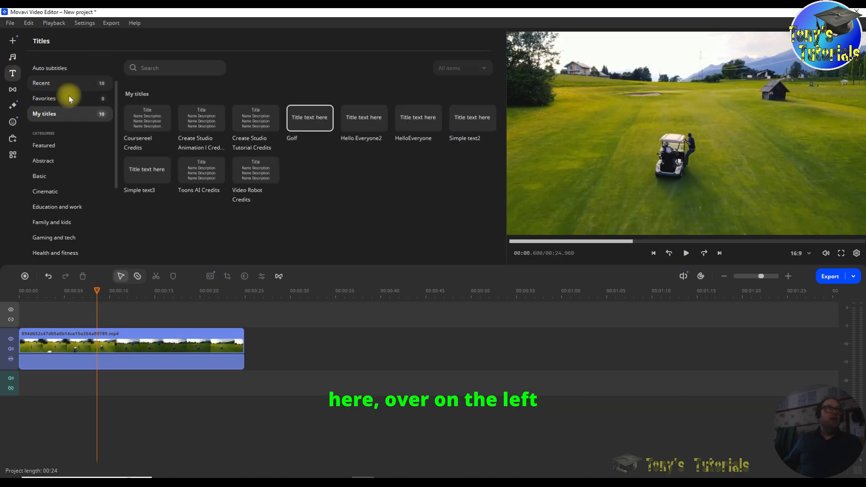
pyautogui.click(36, 176)
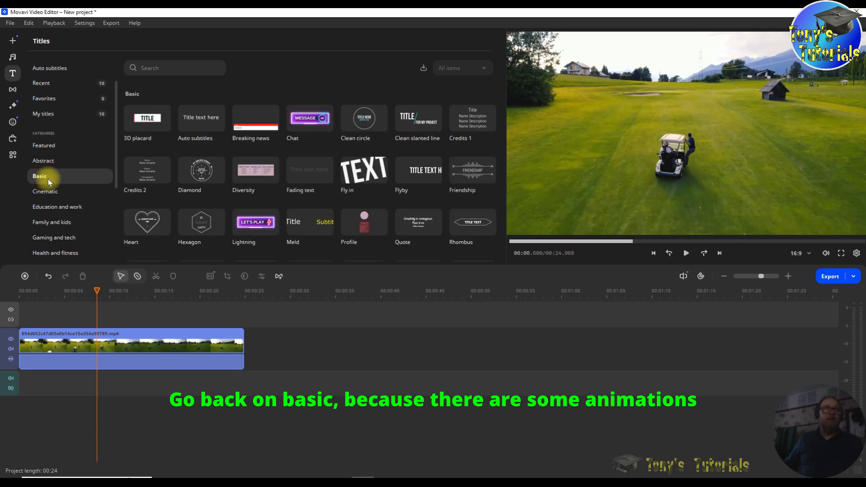
pyautogui.click(162, 226)
pyautogui.click(159, 226)
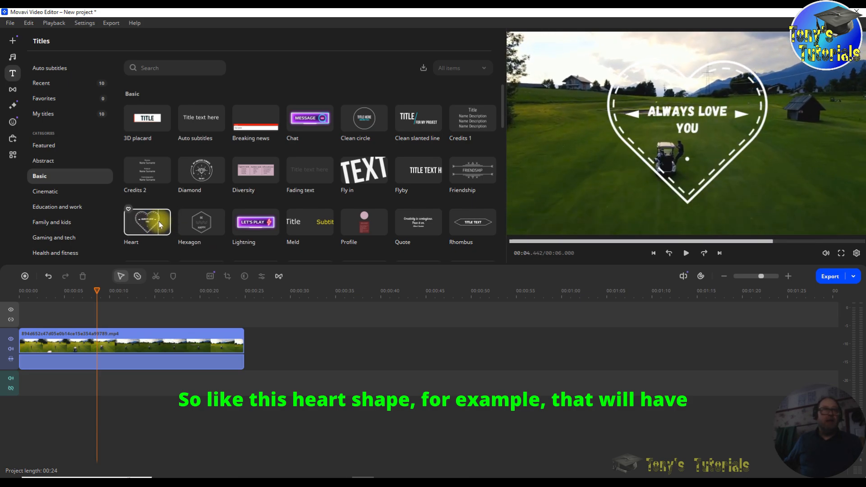
pyautogui.moveTo(153, 227); pyautogui.dragTo(25, 322)
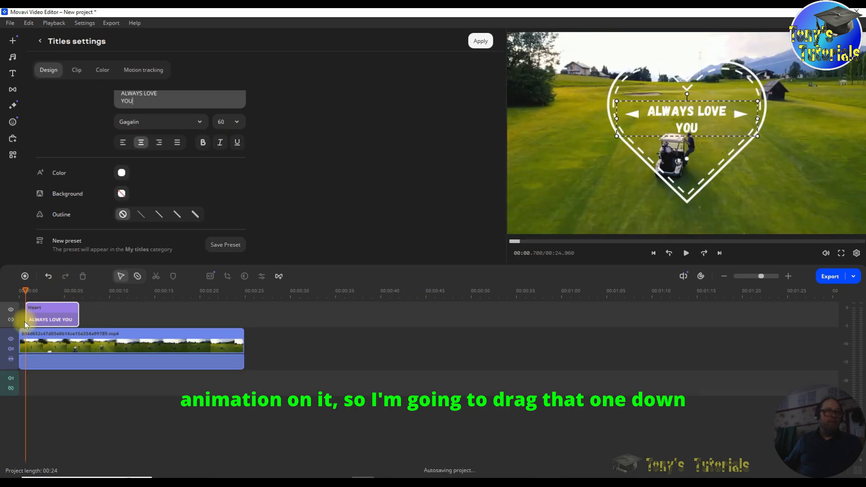
# Step: Move the Heart title clip to the start of the timeline and extend it to the full length of the video clip
pyautogui.moveTo(79, 313); pyautogui.dragTo(228, 313)
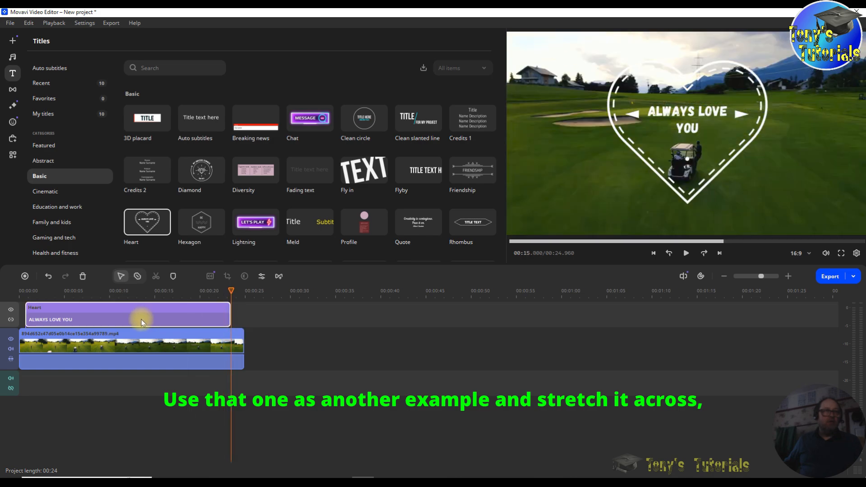
pyautogui.moveTo(102, 314); pyautogui.dragTo(96, 313)
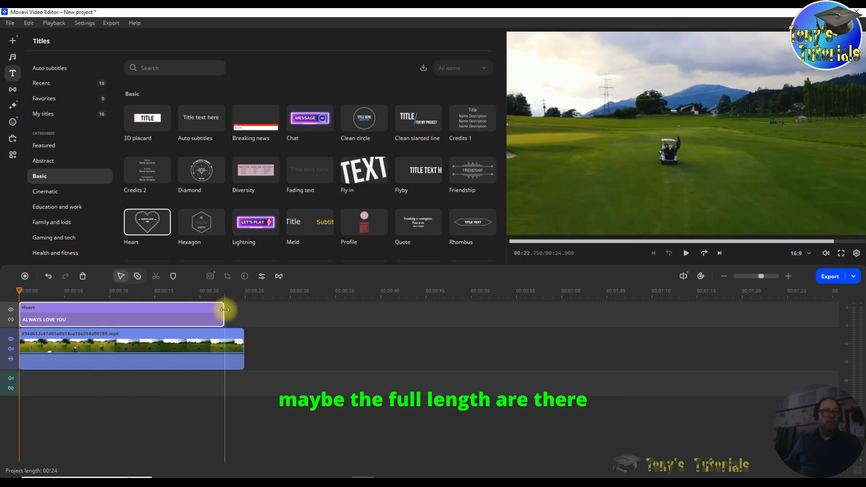
pyautogui.moveTo(224, 313); pyautogui.dragTo(243, 312)
# Step: Open the Heart title for editing, select all its elements and shrink the whole design to about a third, just beside the golf cart
pyautogui.click(161, 314)
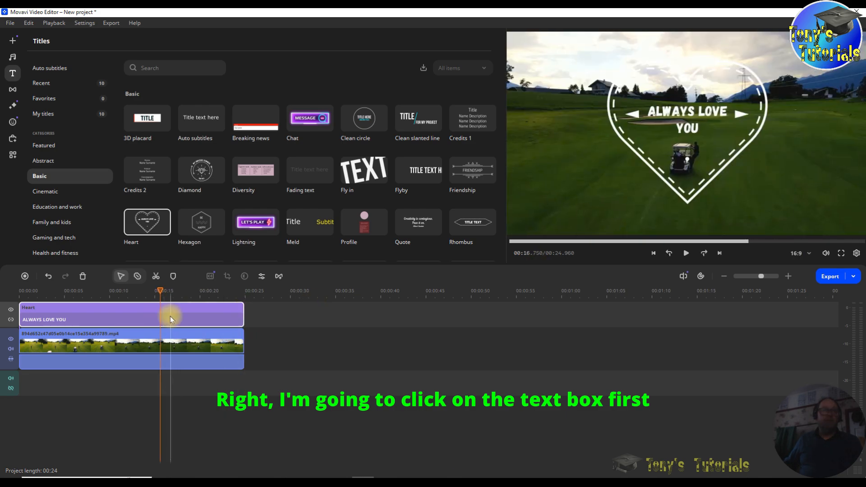
pyautogui.click(124, 319)
pyautogui.doubleClick(125, 320)
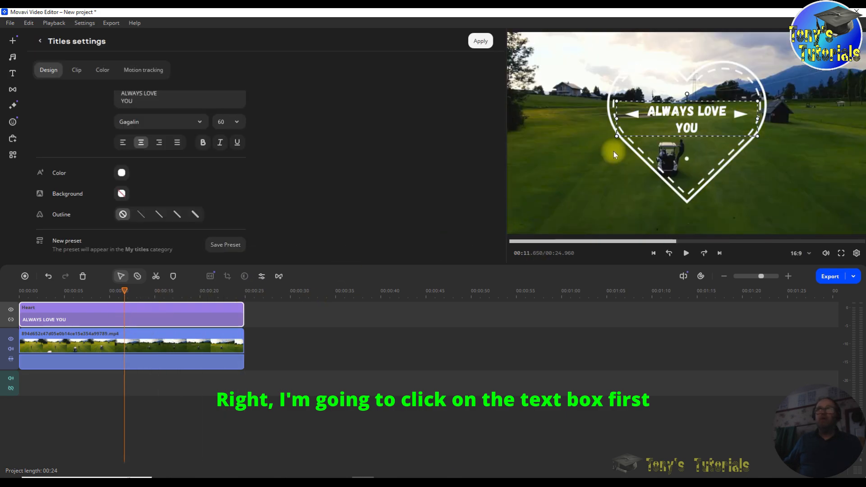
pyautogui.moveTo(627, 209)
pyautogui.mouseDown()
pyautogui.moveTo(857, 203)
pyautogui.moveTo(853, 225)
pyautogui.moveTo(849, 217)
pyautogui.mouseUp()
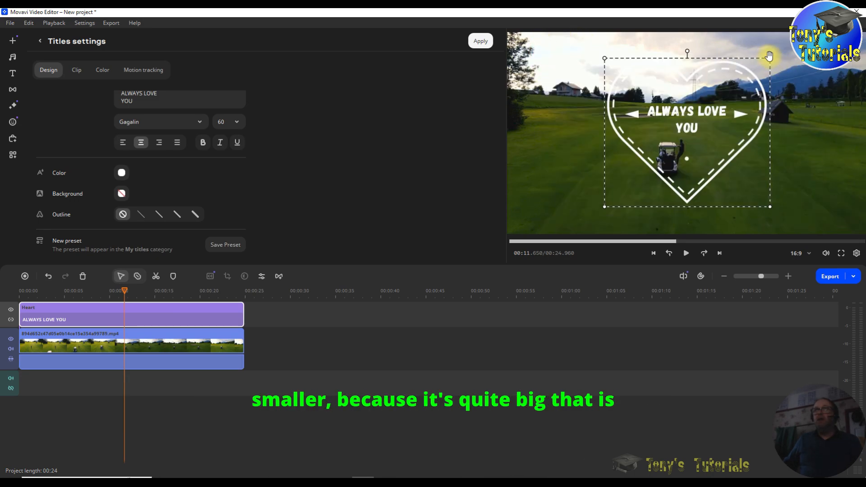
pyautogui.moveTo(770, 59); pyautogui.dragTo(612, 151)
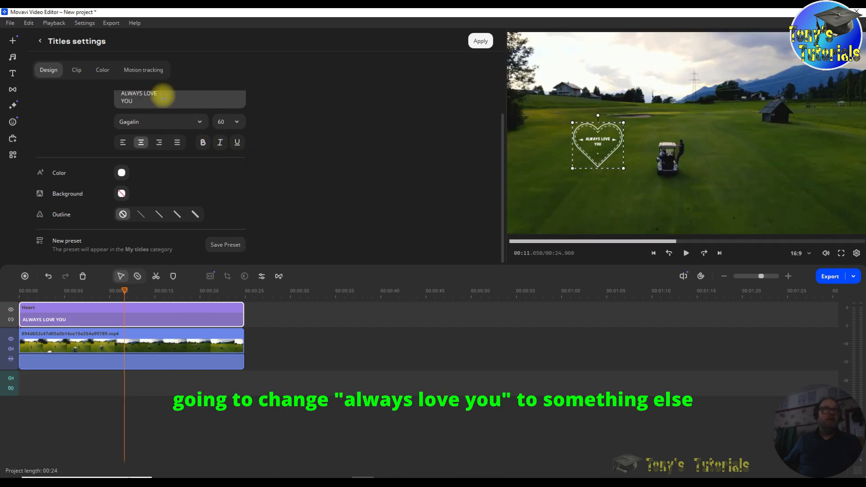
# Step: Replace the heart's text "ALWAYS LOVE YOU" with "I Love" on the first line and "Golf" on the second
pyautogui.moveTo(143, 94); pyautogui.dragTo(116, 110)
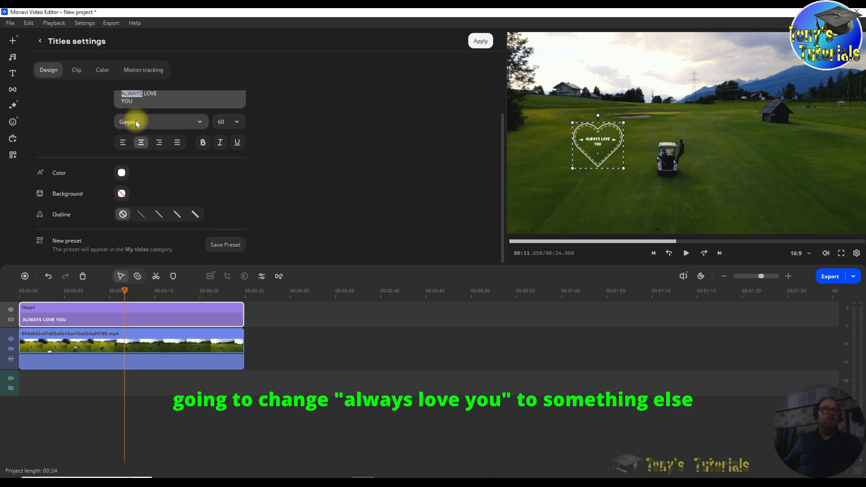
pyautogui.press('BackSpace')
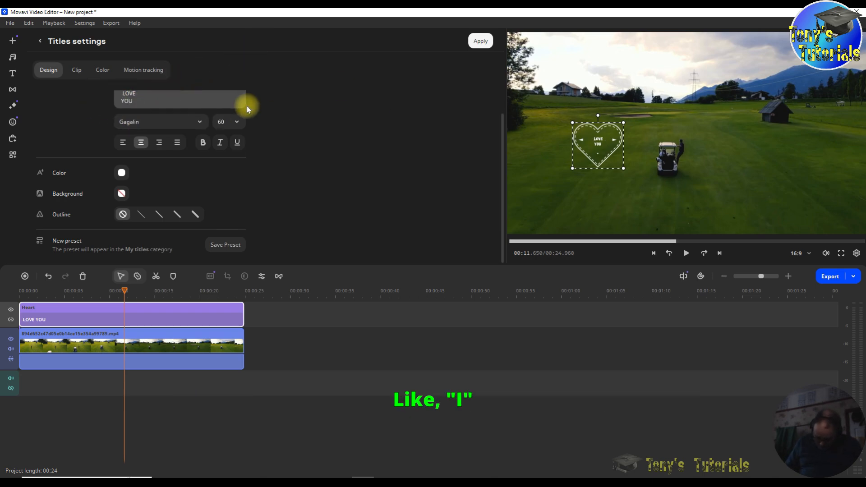
pyautogui.write('u')
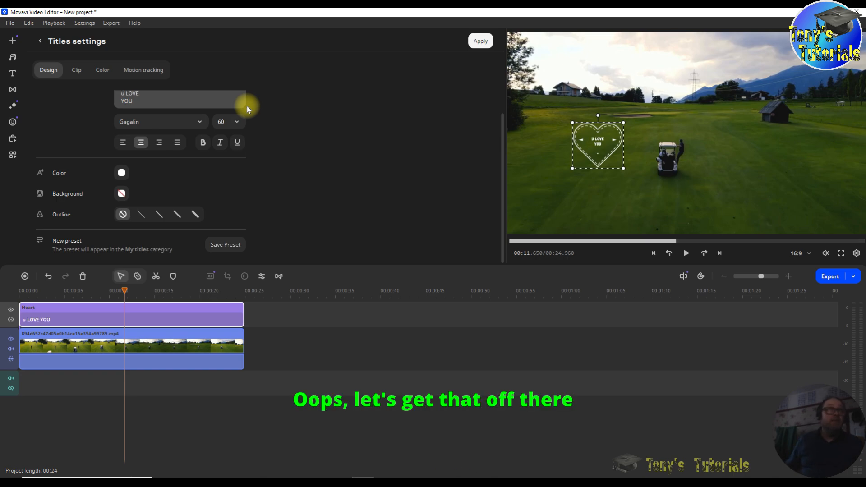
pyautogui.press('BackSpace')
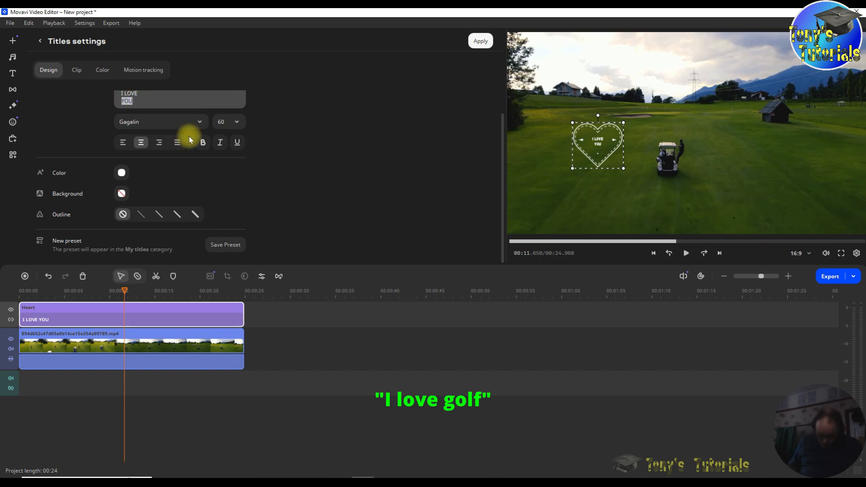
pyautogui.write('Gol')
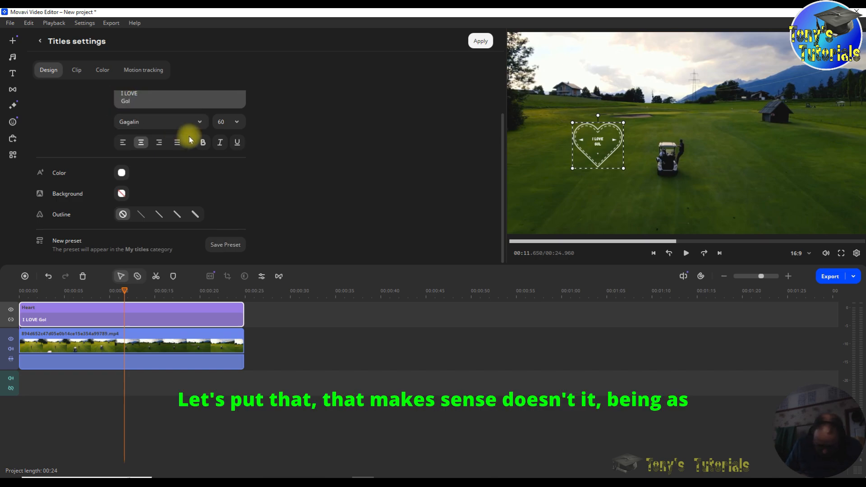
pyautogui.write('f')
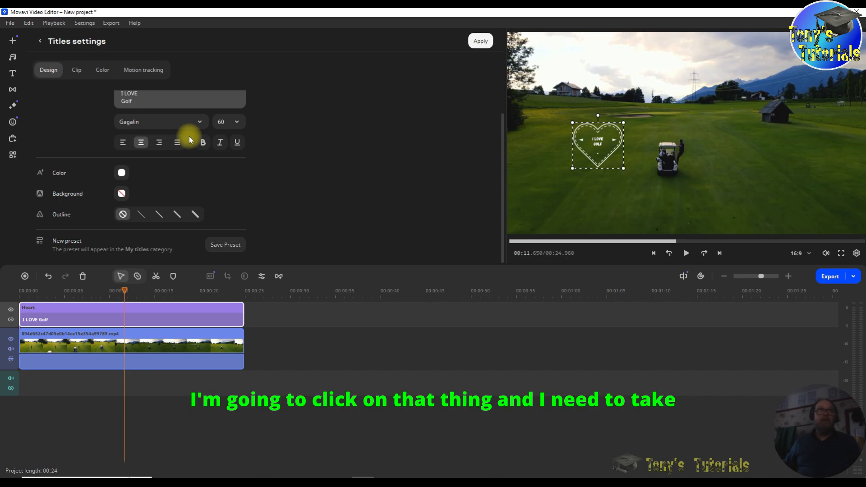
pyautogui.moveTo(130, 93); pyautogui.dragTo(201, 99)
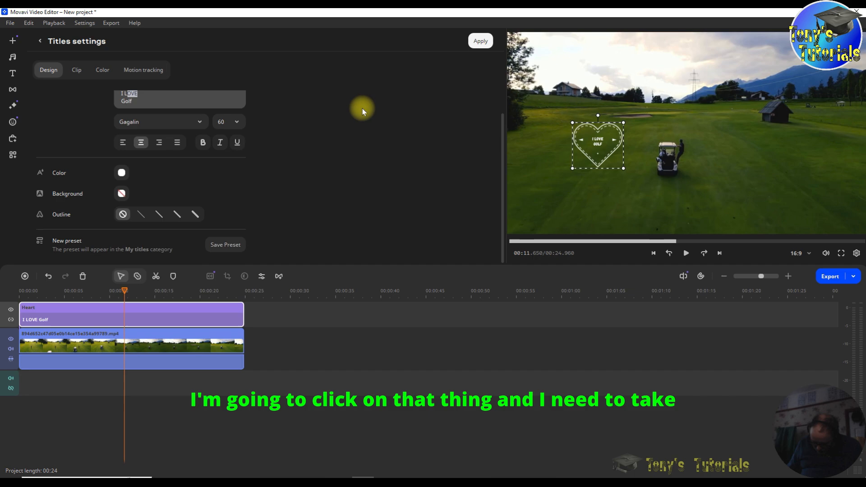
pyautogui.write('o')
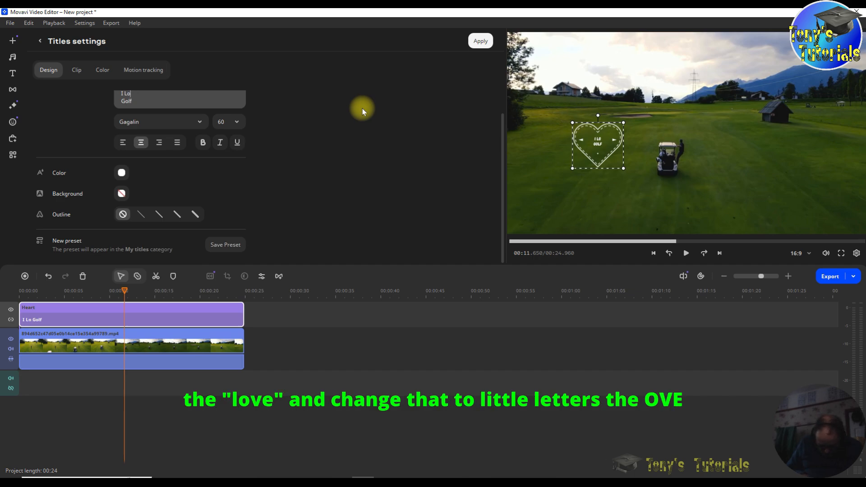
pyautogui.write('ve')
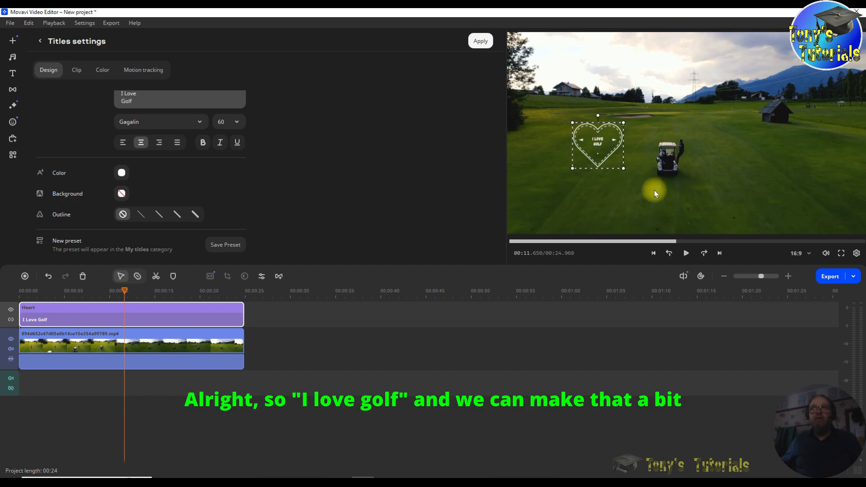
# Step: Set the font size of the "I Love Golf" text to 80
pyautogui.click(595, 148)
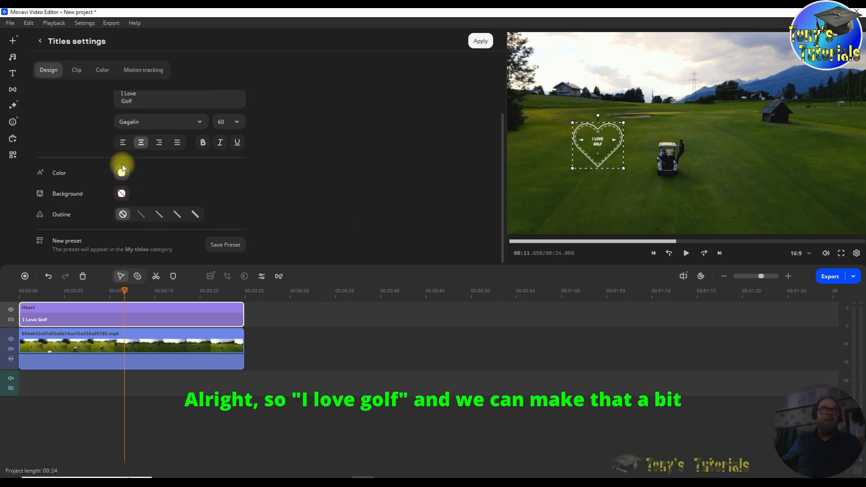
pyautogui.click(237, 123)
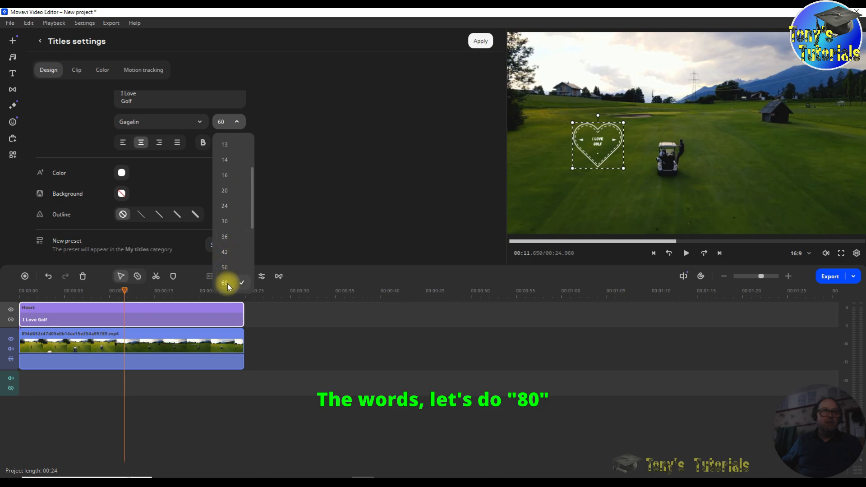
pyautogui.scroll(-1, 228, 277)
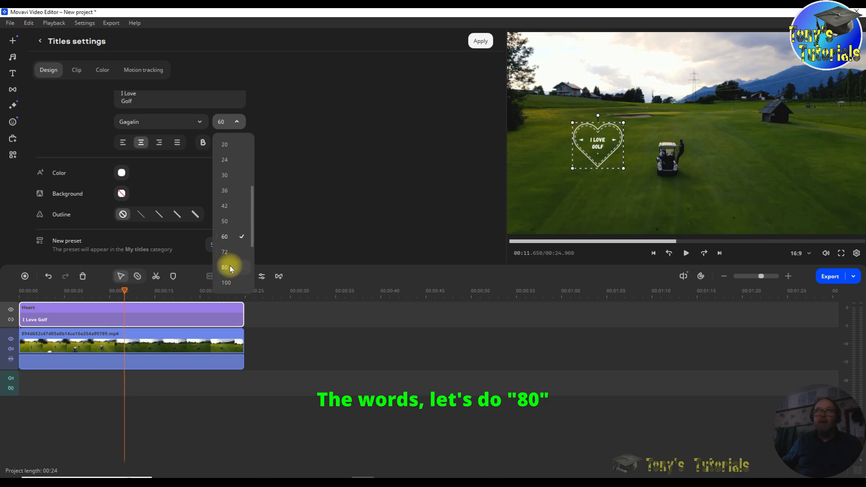
pyautogui.click(230, 268)
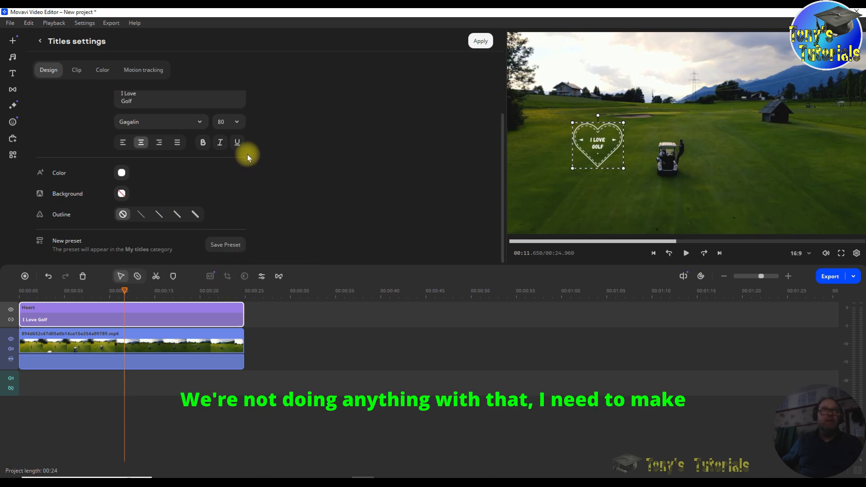
# Step: Enlarge the heart design slightly, widen its "I Love Golf" text box and centre the text inside the heart
pyautogui.moveTo(619, 169)
pyautogui.mouseDown()
pyautogui.moveTo(648, 183)
pyautogui.moveTo(603, 166)
pyautogui.moveTo(603, 177)
pyautogui.mouseUp()
pyautogui.click(603, 160)
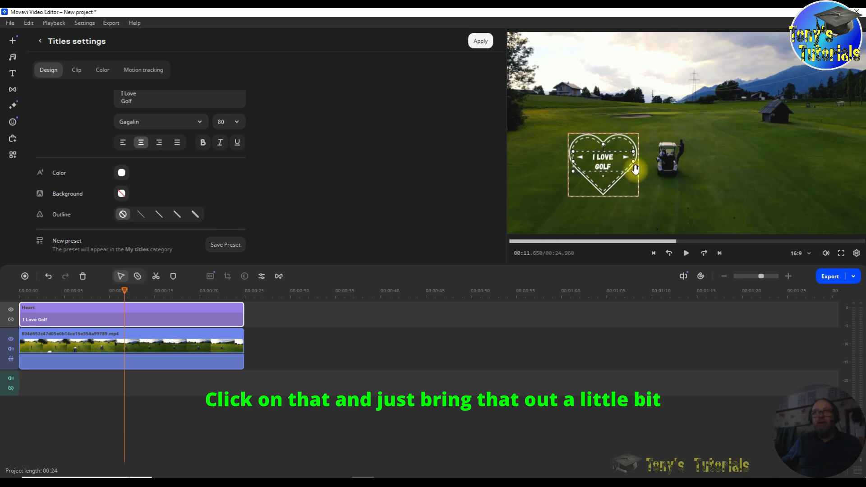
pyautogui.moveTo(634, 172); pyautogui.dragTo(644, 180)
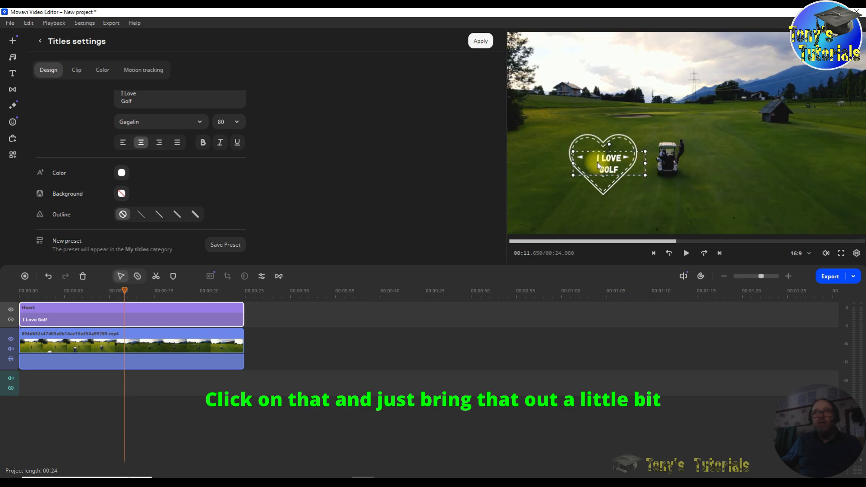
pyautogui.moveTo(599, 165); pyautogui.dragTo(599, 166)
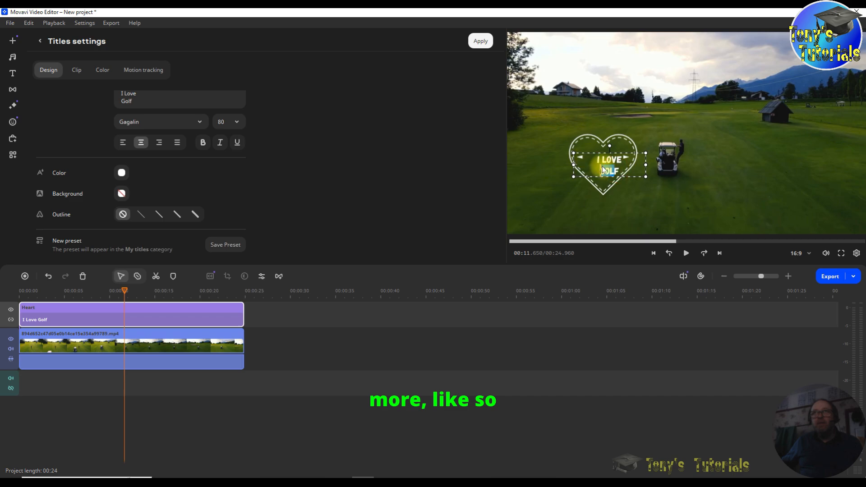
pyautogui.moveTo(613, 164); pyautogui.dragTo(606, 159)
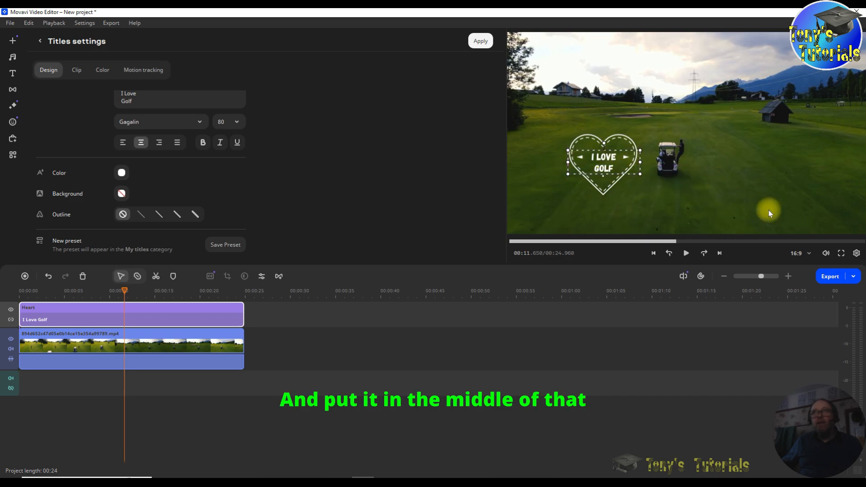
# Step: Select all elements of the heart title and move it up in the frame, near the trees behind the golf course
pyautogui.click(600, 171)
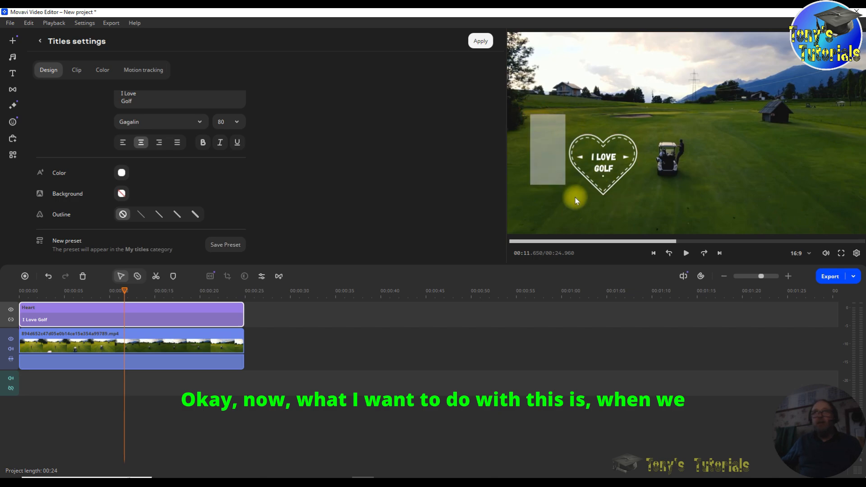
pyautogui.click(620, 190)
pyautogui.moveTo(621, 190); pyautogui.dragTo(599, 145)
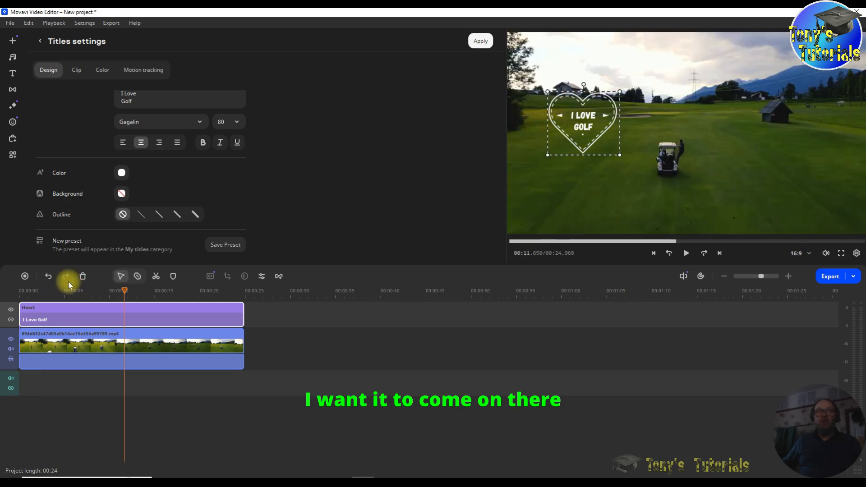
# Step: At 00:03.750, place the heart title over the golf cart and trim the title clip's start to that point
pyautogui.click(53, 307)
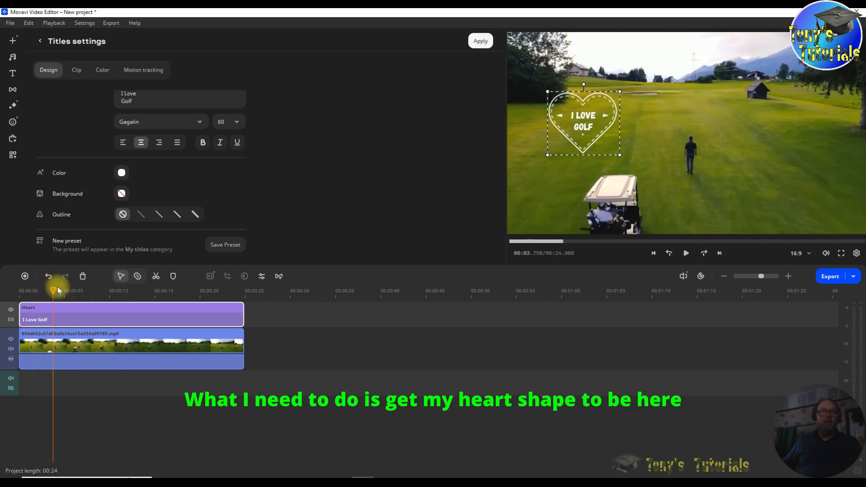
pyautogui.moveTo(582, 130); pyautogui.dragTo(610, 216)
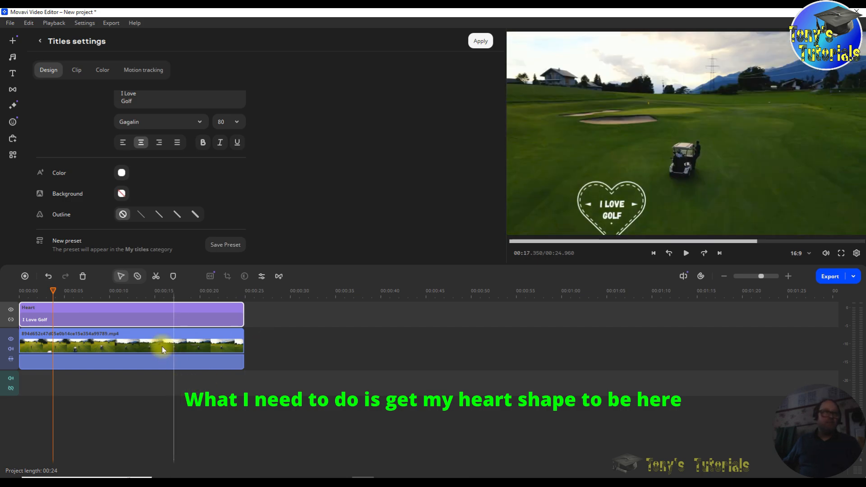
pyautogui.moveTo(20, 314); pyautogui.dragTo(50, 318)
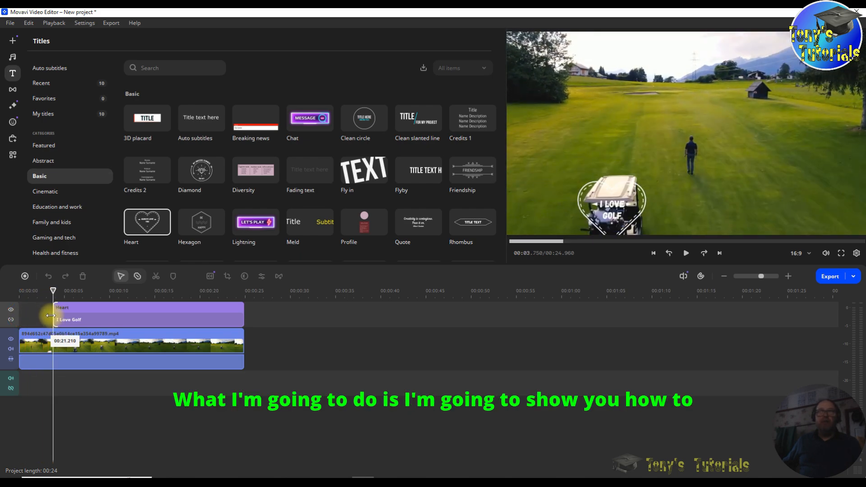
# Step: Extend the start of the heart title clip back to 00:03.100, where the golf cart enters the frame
pyautogui.moveTo(50, 316); pyautogui.dragTo(50, 317)
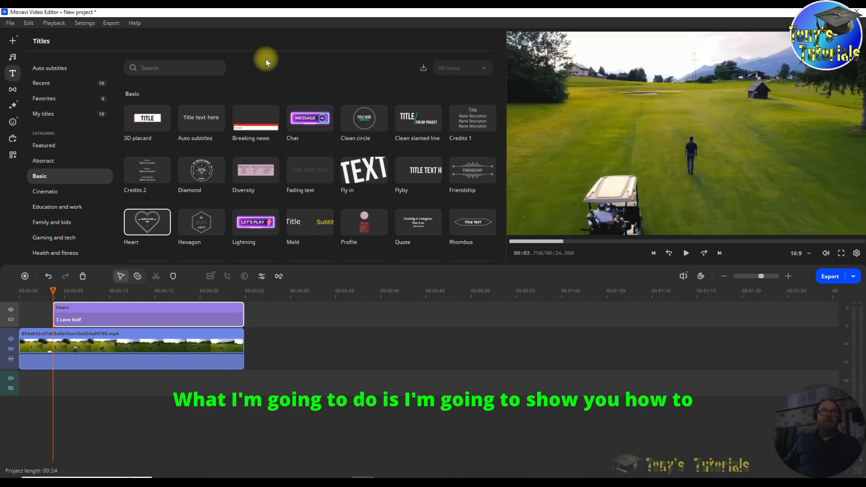
pyautogui.moveTo(51, 318); pyautogui.dragTo(47, 314)
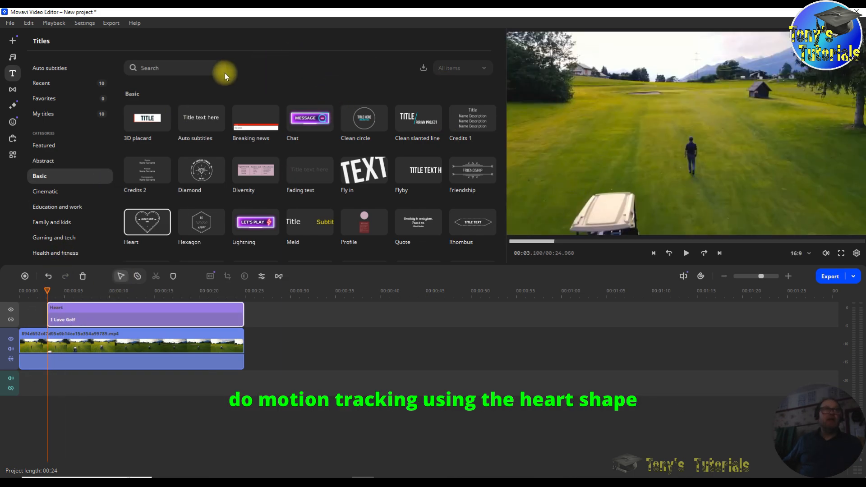
# Step: Open the heart title's settings and track the golf cart from 00:03.700 using the Precise motion tracking method
pyautogui.click(72, 293)
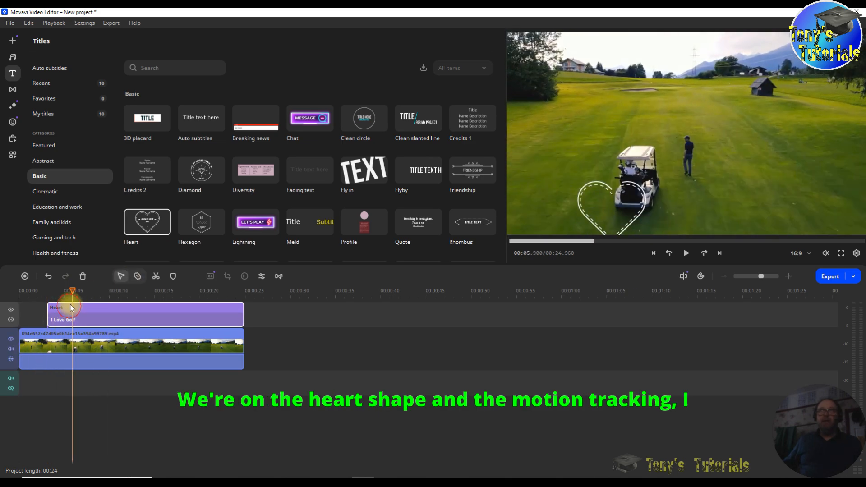
pyautogui.doubleClick(70, 309)
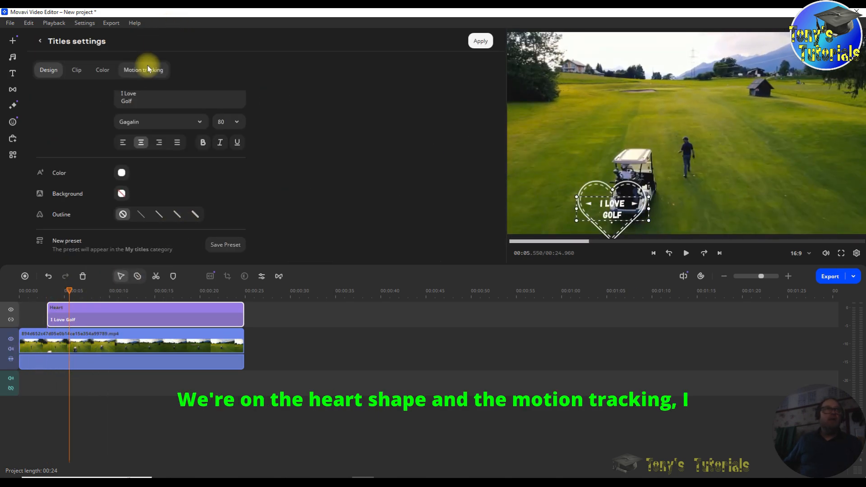
pyautogui.moveTo(70, 293); pyautogui.dragTo(53, 294)
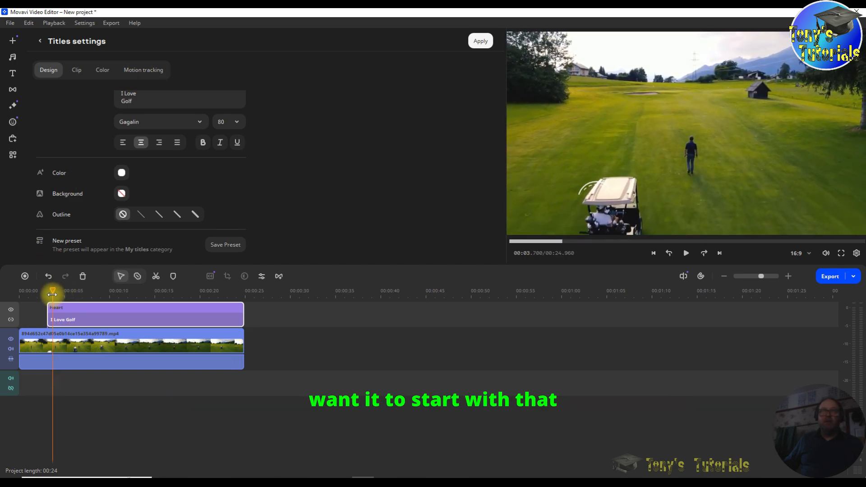
pyautogui.click(133, 71)
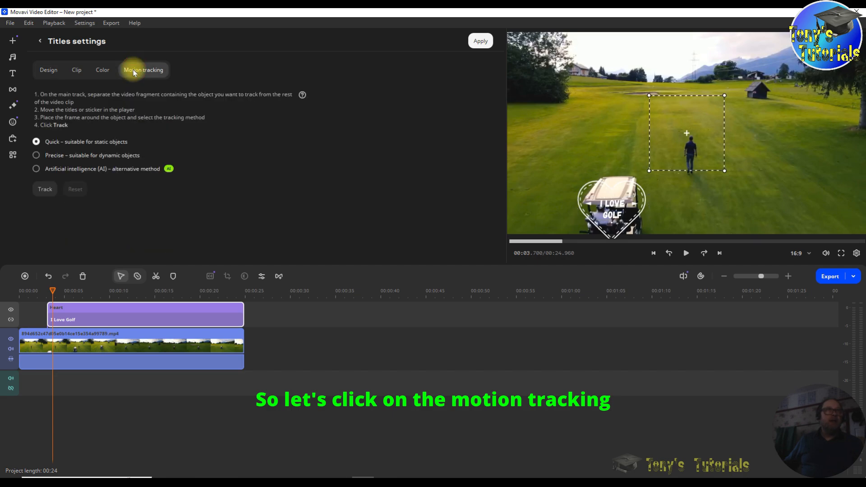
pyautogui.click(36, 155)
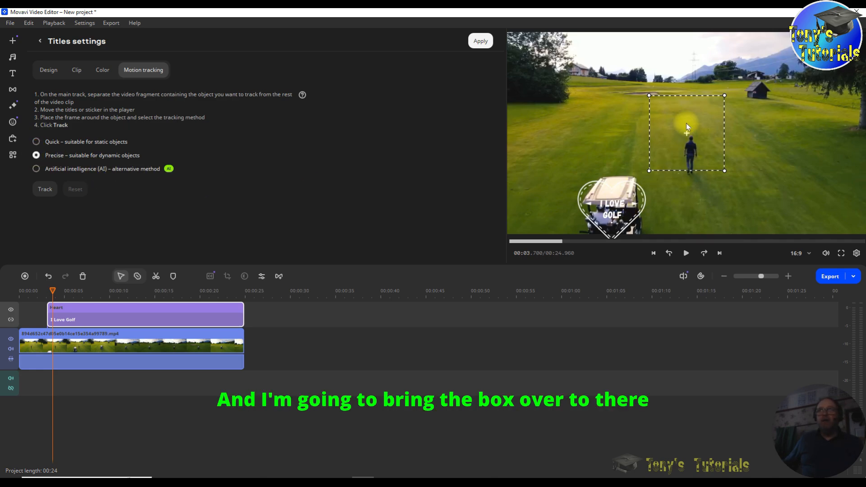
pyautogui.moveTo(686, 130); pyautogui.dragTo(650, 160)
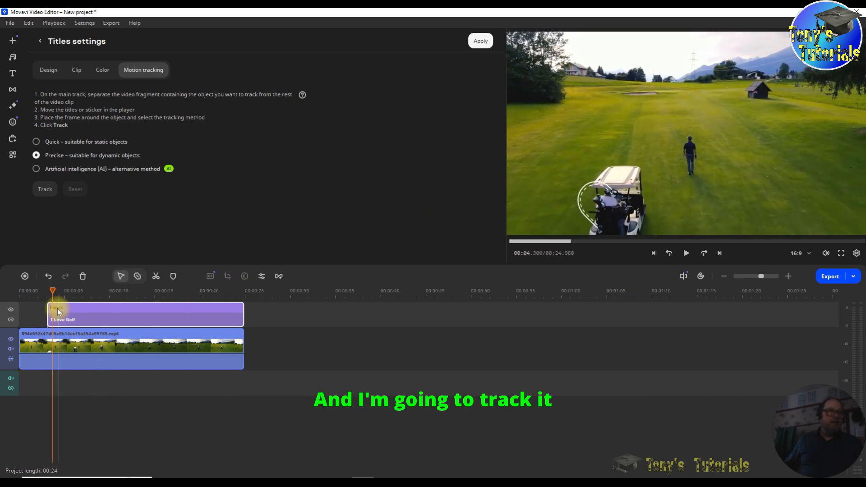
pyautogui.click(46, 192)
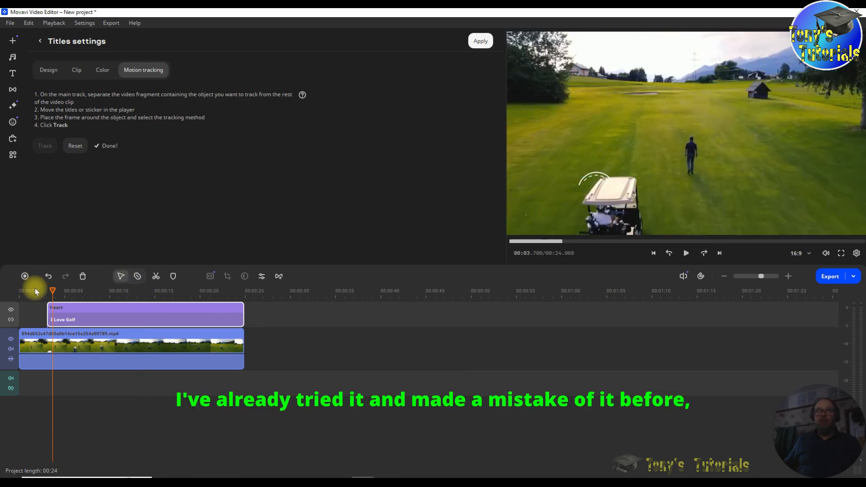
# Step: Play back the tracked heart title through the video and reset its motion tracking
pyautogui.click(686, 253)
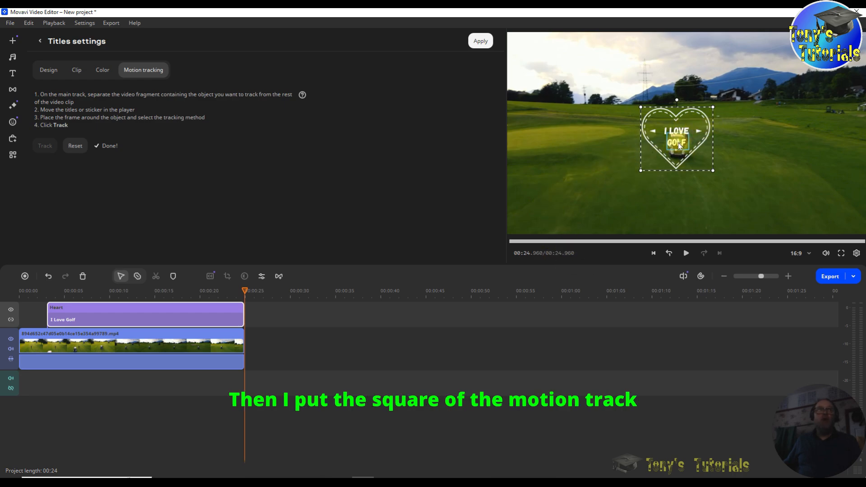
pyautogui.click(74, 144)
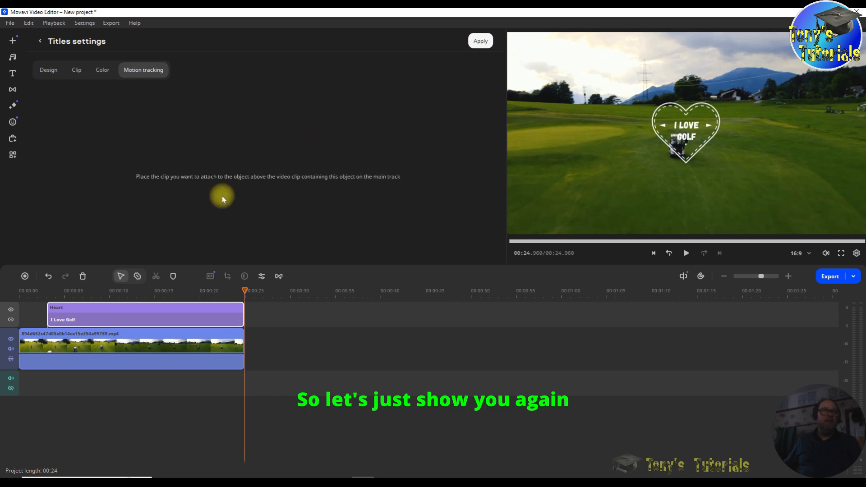
# Step: Select all elements of the heart title and place them over the golf cart's roof, aligned for 00:03.100
pyautogui.moveTo(245, 292); pyautogui.dragTo(76, 287)
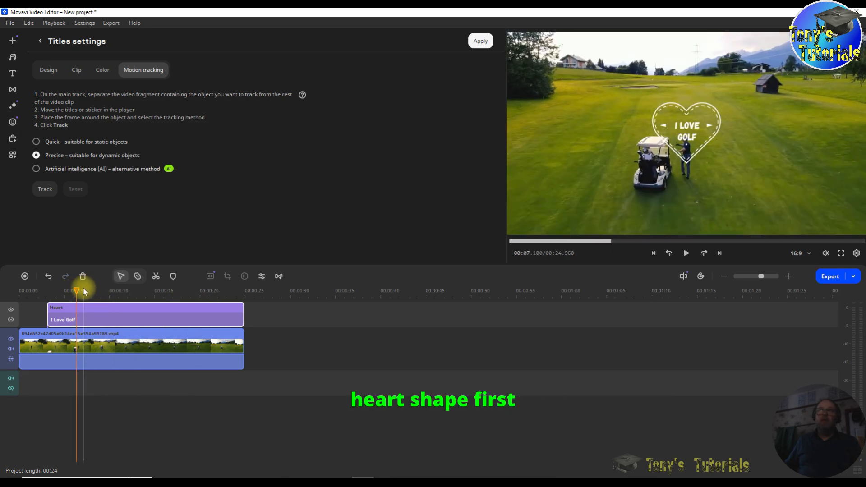
pyautogui.moveTo(683, 132)
pyautogui.mouseDown()
pyautogui.moveTo(675, 135)
pyautogui.moveTo(687, 131)
pyautogui.mouseUp()
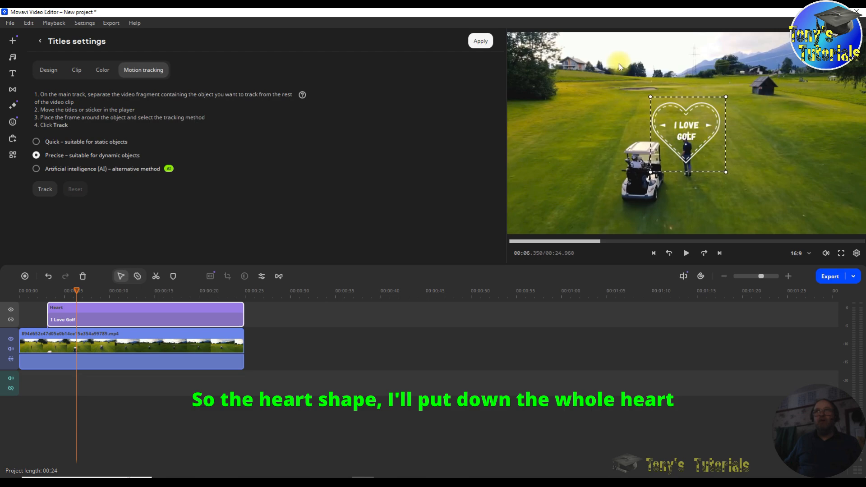
pyautogui.moveTo(569, 65); pyautogui.dragTo(824, 198)
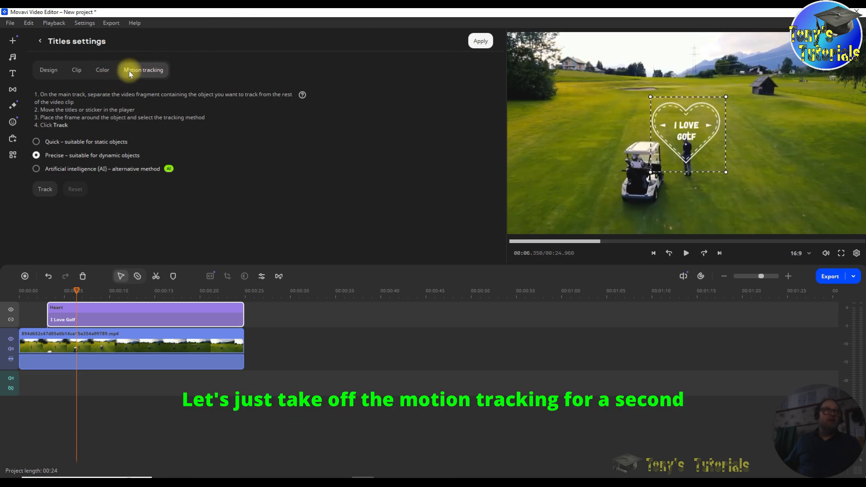
pyautogui.click(47, 69)
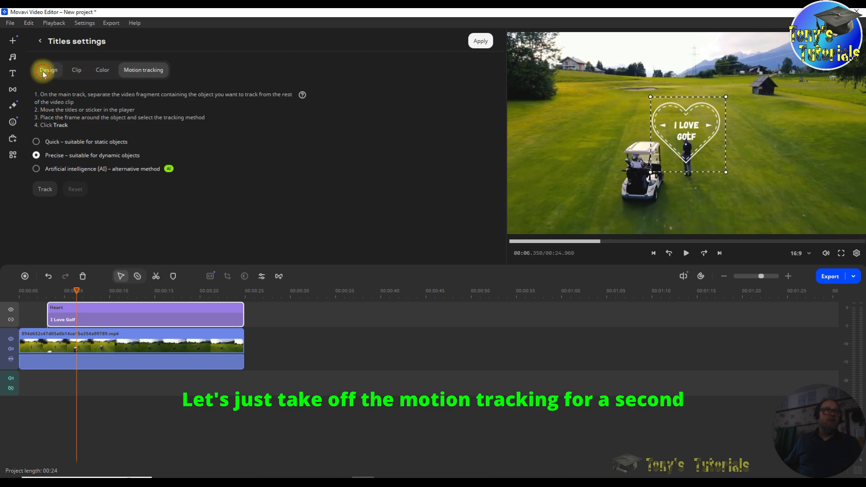
pyautogui.click(647, 120)
pyautogui.moveTo(610, 82); pyautogui.dragTo(755, 189)
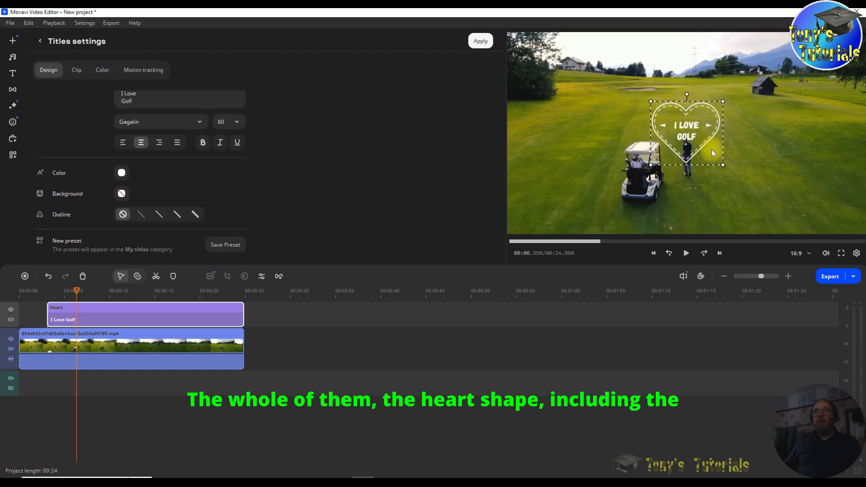
pyautogui.moveTo(701, 148); pyautogui.dragTo(606, 215)
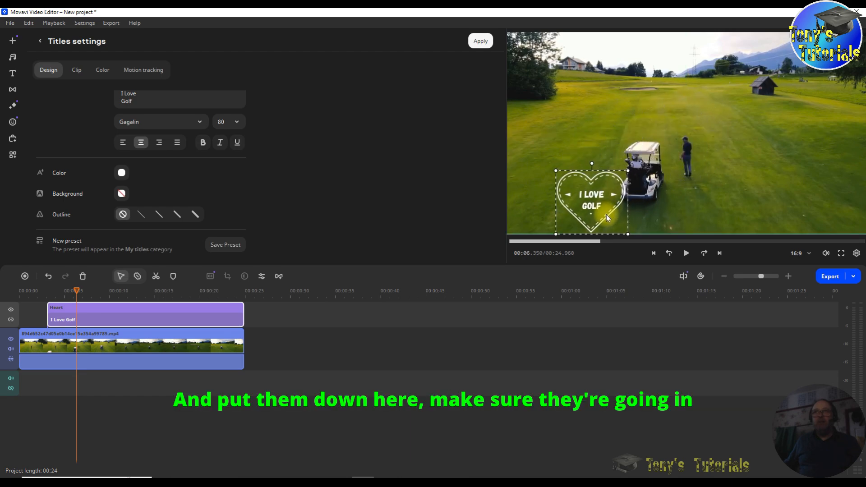
pyautogui.moveTo(75, 291); pyautogui.dragTo(56, 290)
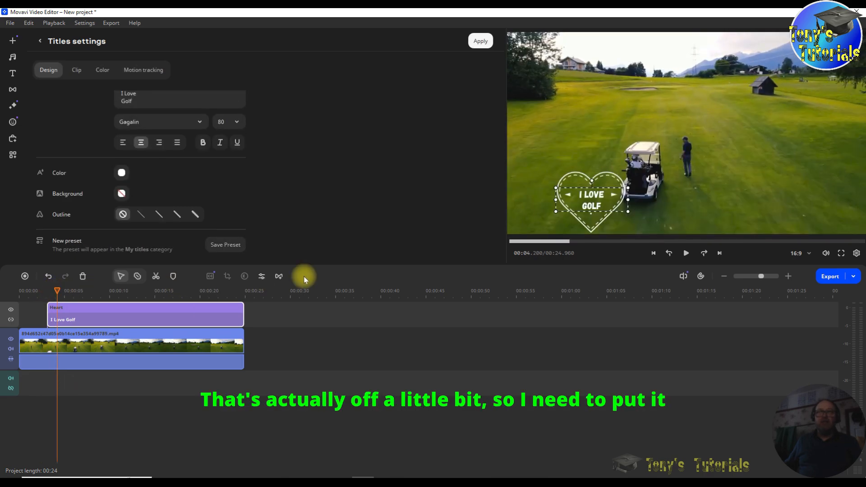
pyautogui.moveTo(599, 224); pyautogui.dragTo(624, 224)
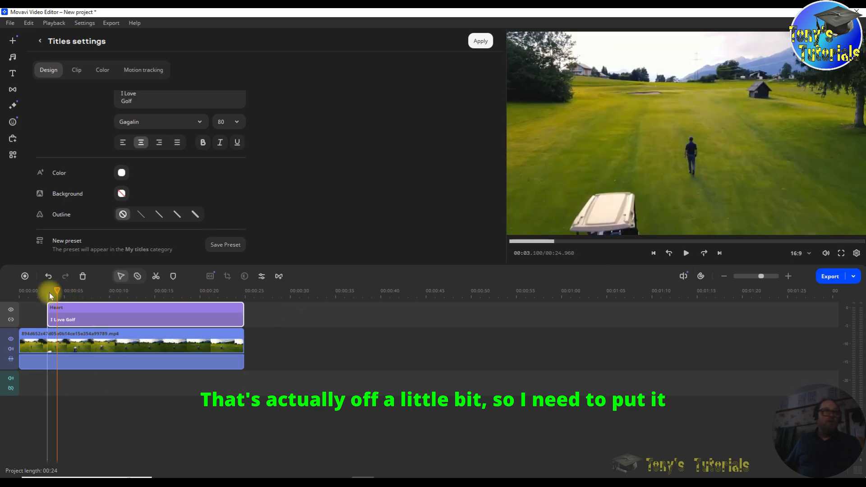
pyautogui.moveTo(54, 290)
pyautogui.mouseDown()
pyautogui.moveTo(67, 293)
pyautogui.moveTo(48, 292)
pyautogui.mouseUp()
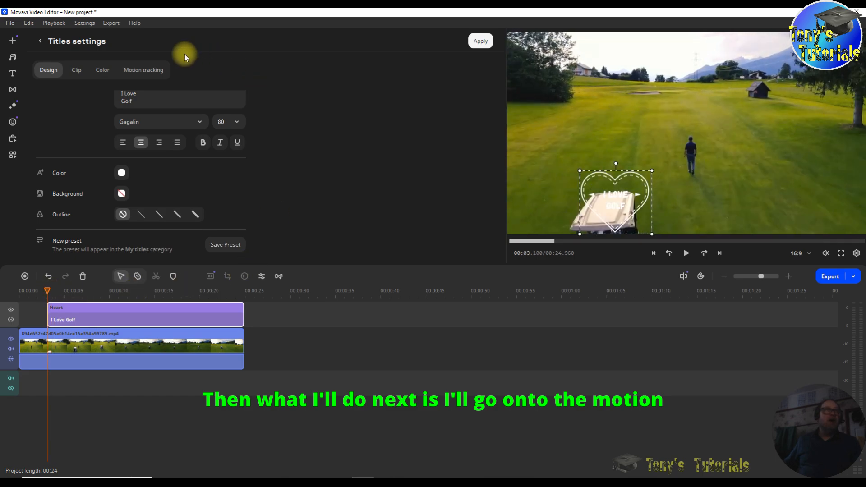
# Step: Place the motion tracking frame over the golf cart at 00:03.100 and run Precise tracking
pyautogui.click(153, 72)
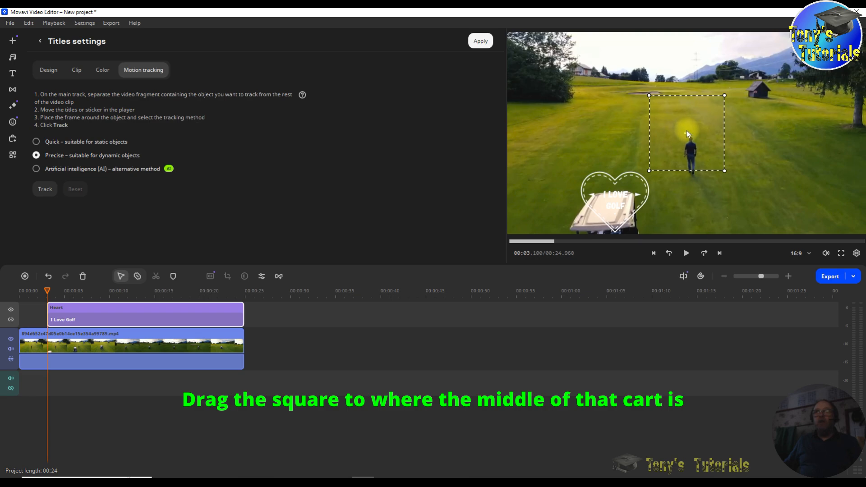
pyautogui.moveTo(687, 134); pyautogui.dragTo(603, 234)
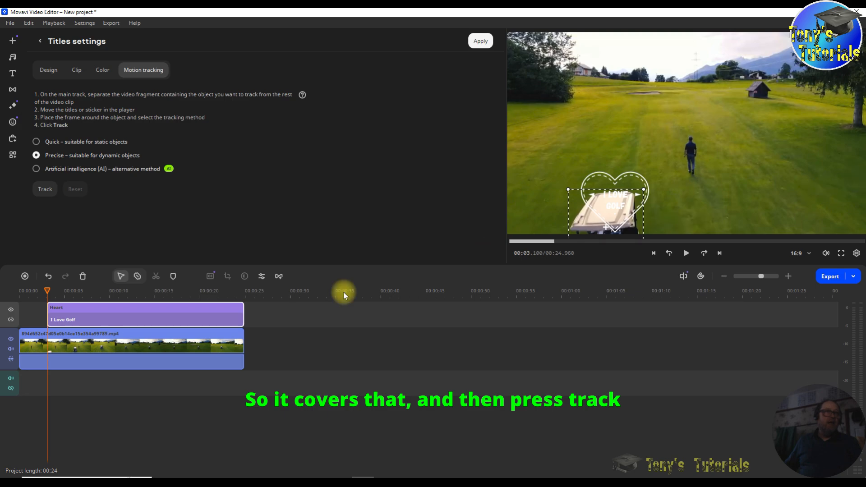
pyautogui.click(43, 190)
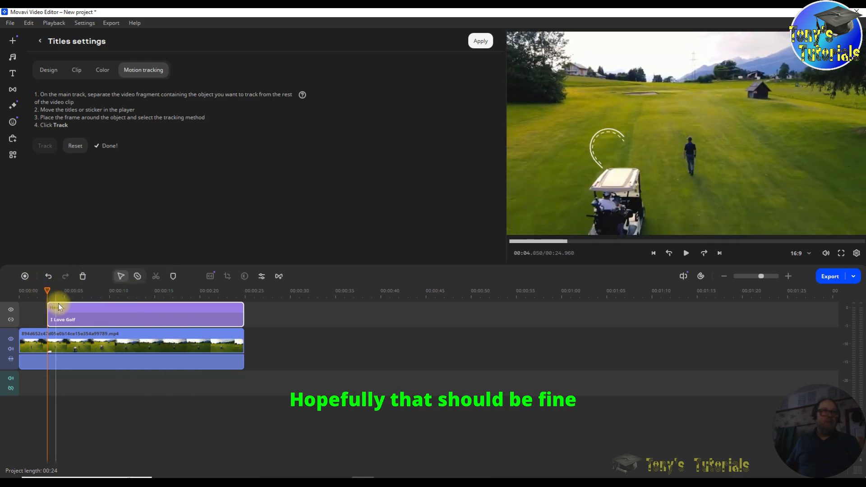
# Step: Preview the heart title following the cart to the end of the video, and reset the tracking at 00:09.850
pyautogui.click(686, 253)
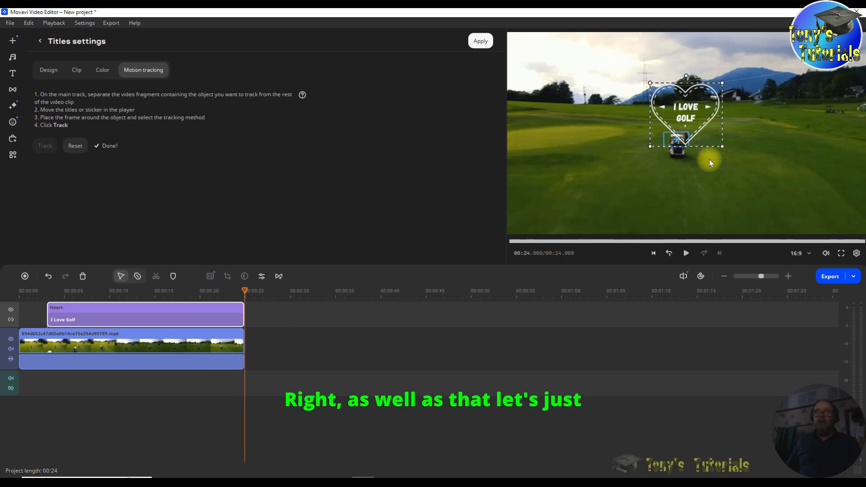
pyautogui.click(108, 300)
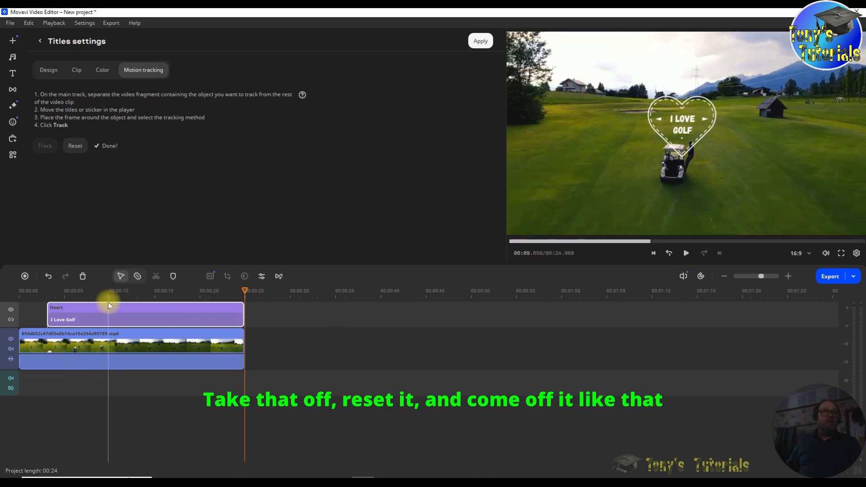
pyautogui.click(72, 147)
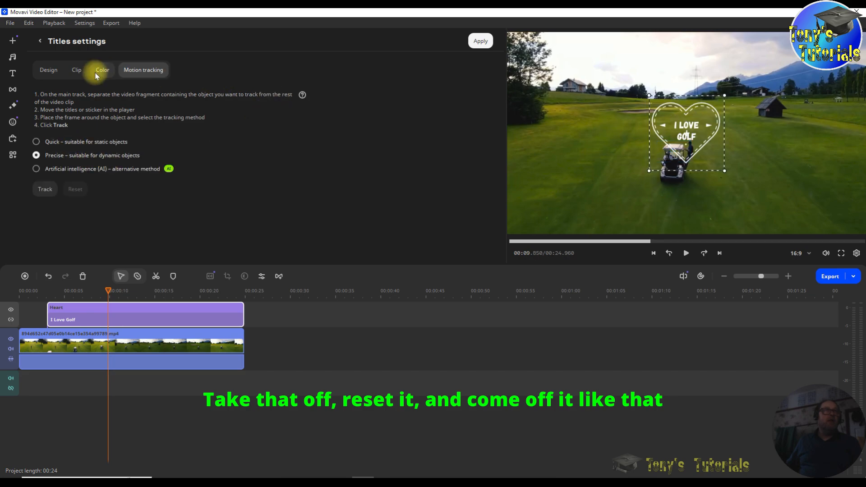
# Step: Select all elements of the heart title and enlarge them together over the centre of the frame
pyautogui.click(48, 72)
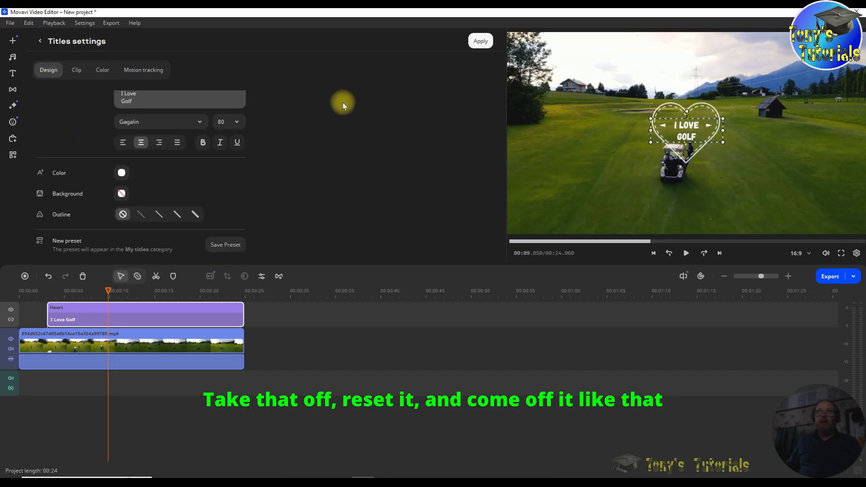
pyautogui.moveTo(605, 73); pyautogui.dragTo(804, 211)
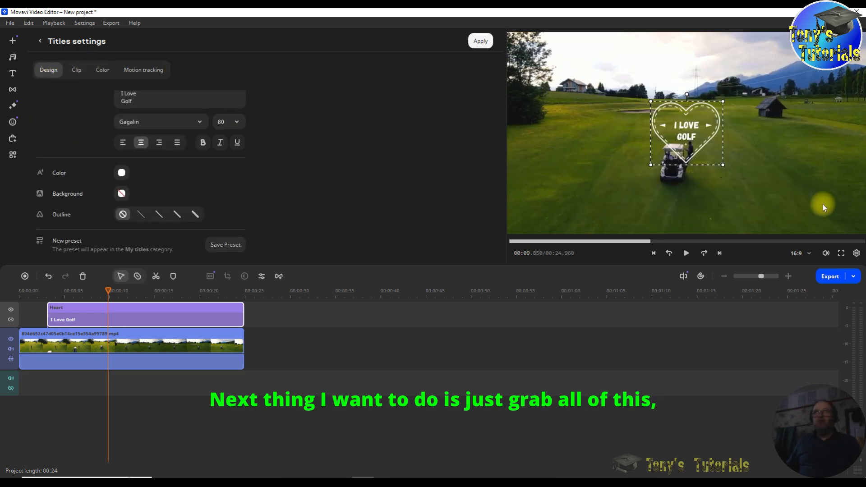
pyautogui.click(718, 166)
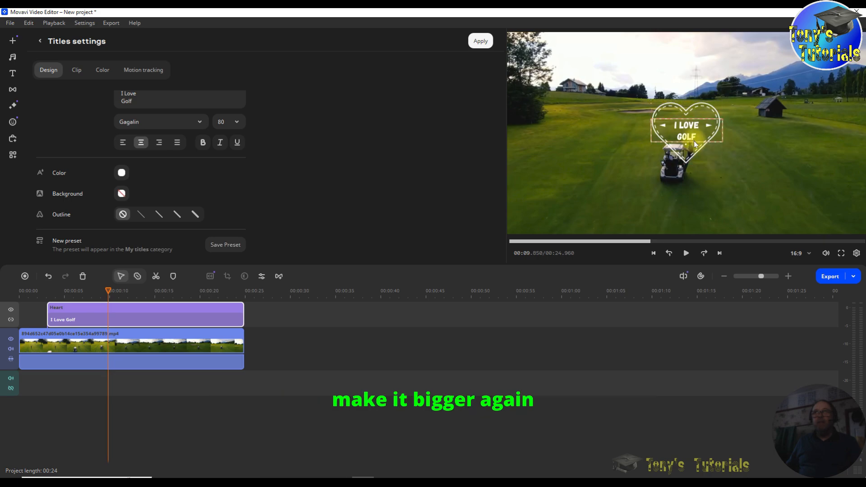
pyautogui.moveTo(621, 76); pyautogui.dragTo(781, 206)
pyautogui.moveTo(723, 166); pyautogui.dragTo(690, 162)
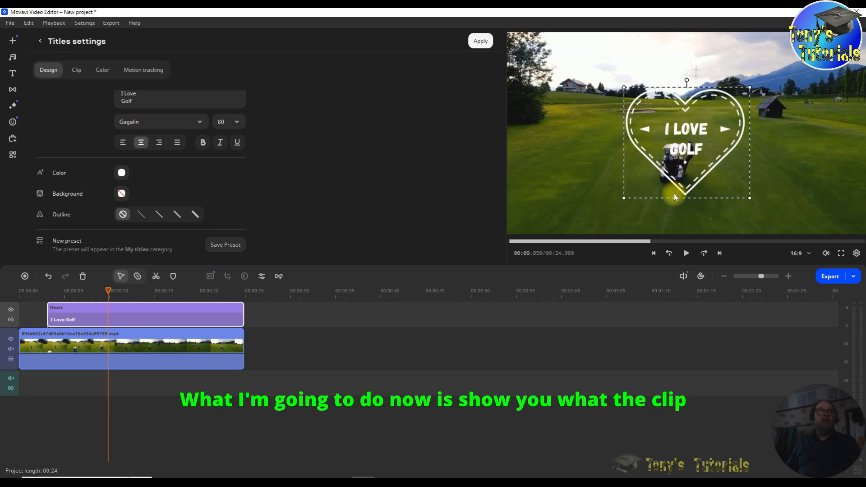
# Step: Preview the heart title's animation from 00:03.700 and set its animation speed to 262%
pyautogui.click(75, 71)
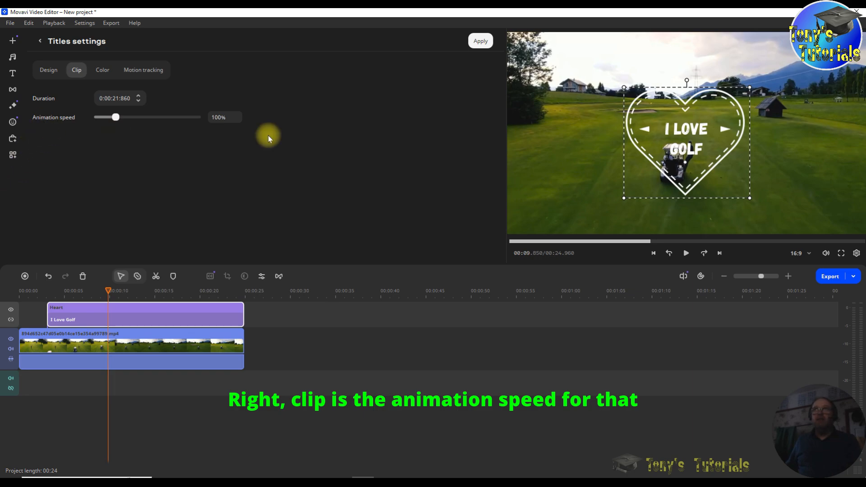
pyautogui.moveTo(113, 297); pyautogui.dragTo(52, 292)
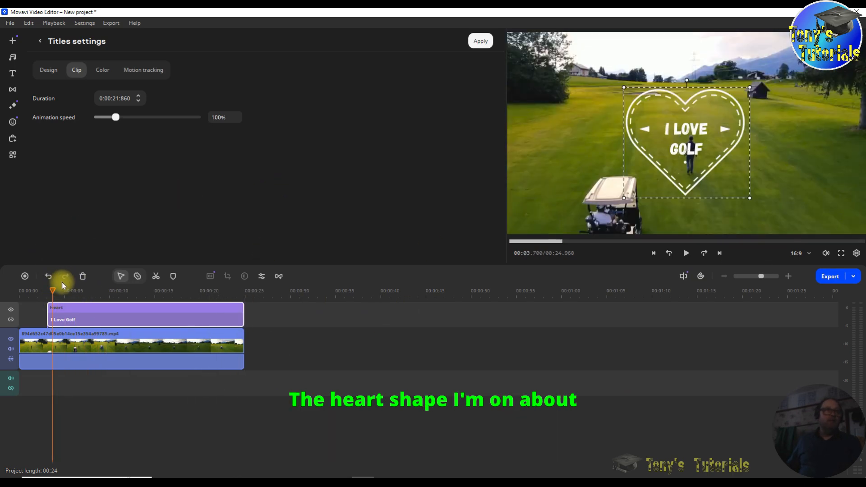
pyautogui.click(687, 256)
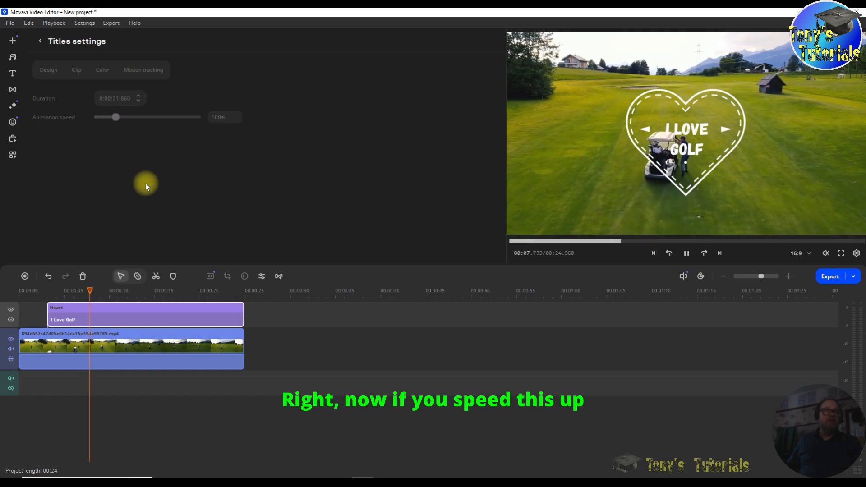
pyautogui.click(686, 254)
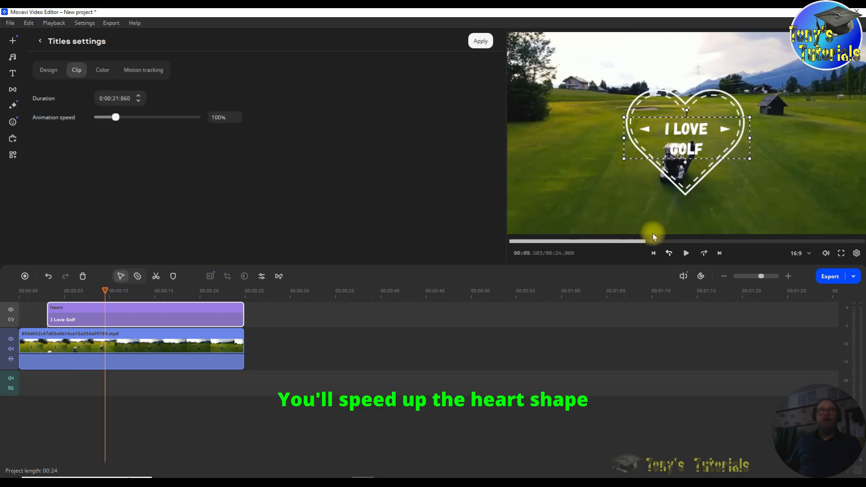
pyautogui.moveTo(118, 118); pyautogui.dragTo(151, 121)
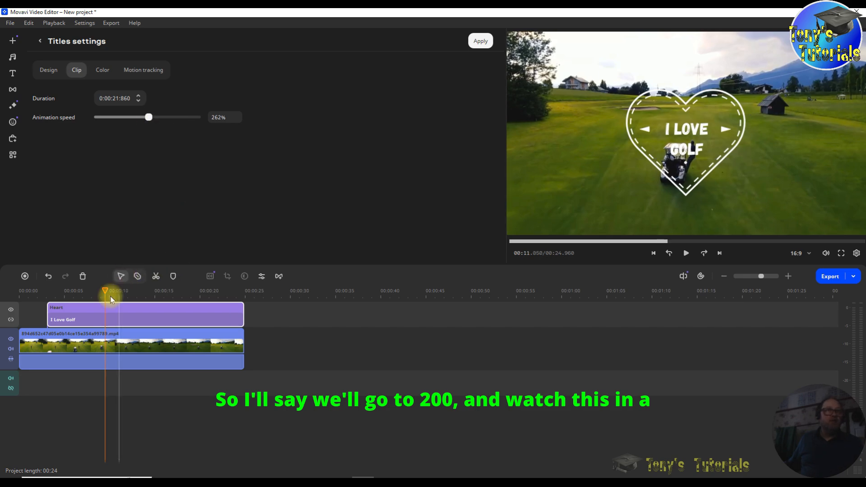
# Step: Replay the heart title's animation from just before the title starts
pyautogui.moveTo(105, 291); pyautogui.dragTo(41, 291)
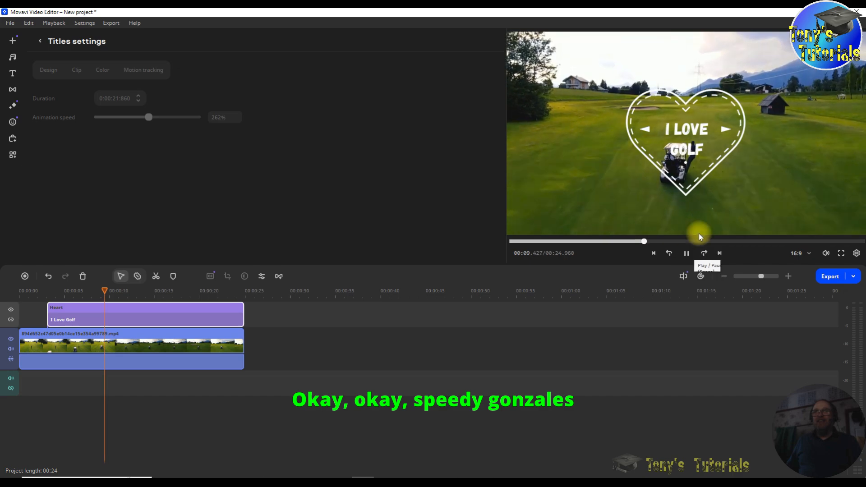
pyautogui.click(687, 253)
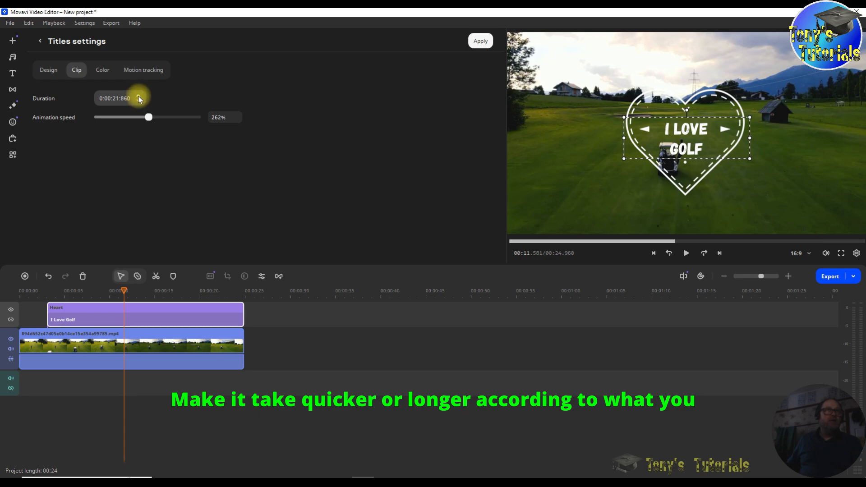
# Step: Extend the heart title's duration to 0:00:34:860
pyautogui.click(139, 96)
pyautogui.click(139, 97)
pyautogui.click(138, 96)
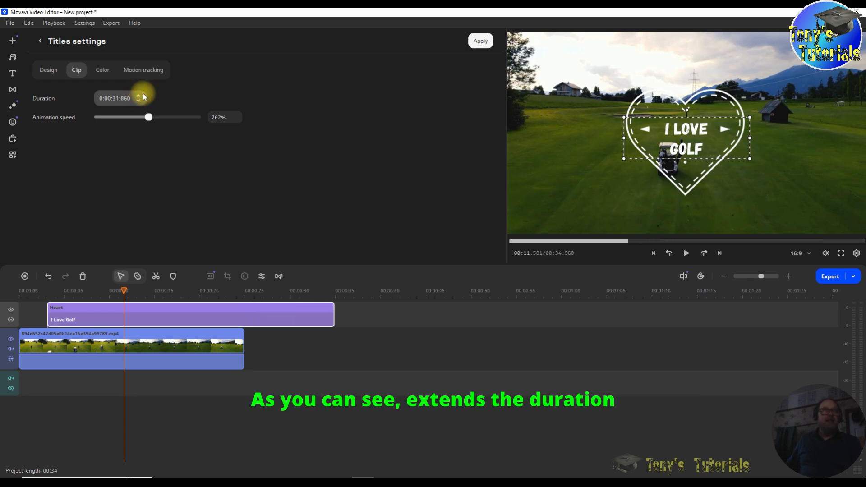
pyautogui.click(138, 96)
pyautogui.click(138, 96)
pyautogui.click(138, 96)
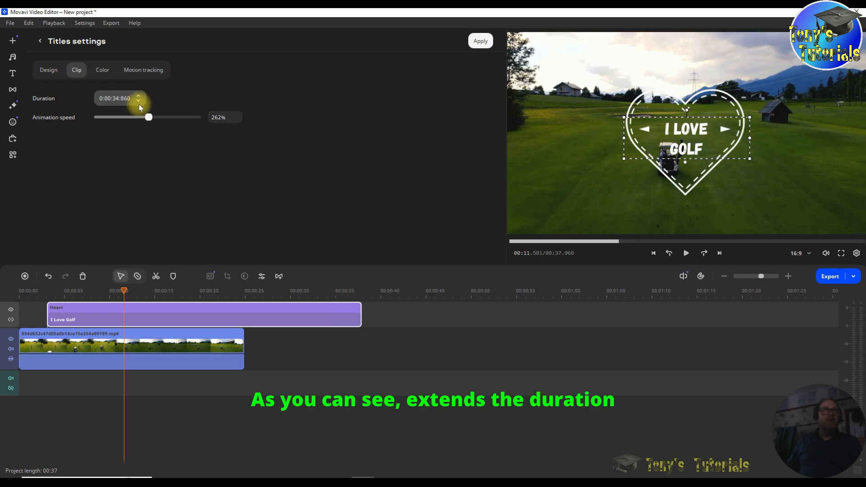
# Step: Shorten the heart title's duration to 0:00:14:860
pyautogui.click(137, 101)
pyautogui.click(137, 100)
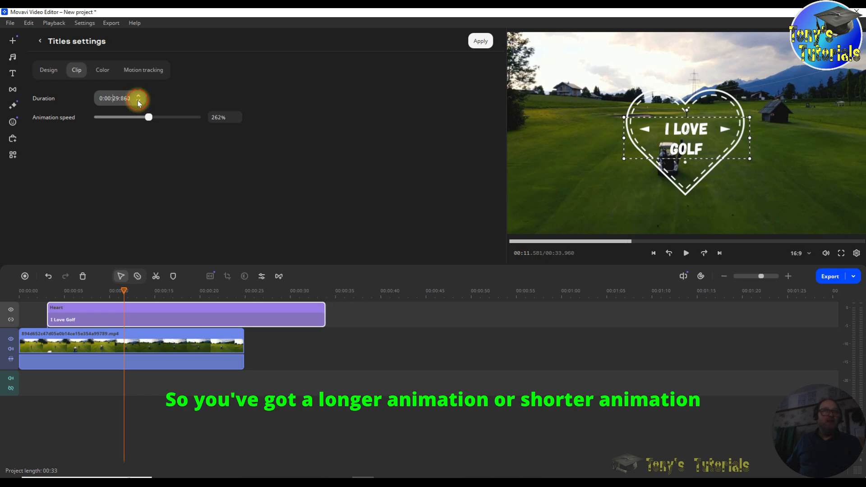
pyautogui.click(137, 101)
pyautogui.click(137, 100)
pyautogui.click(137, 100)
pyautogui.click(137, 100)
pyautogui.click(138, 100)
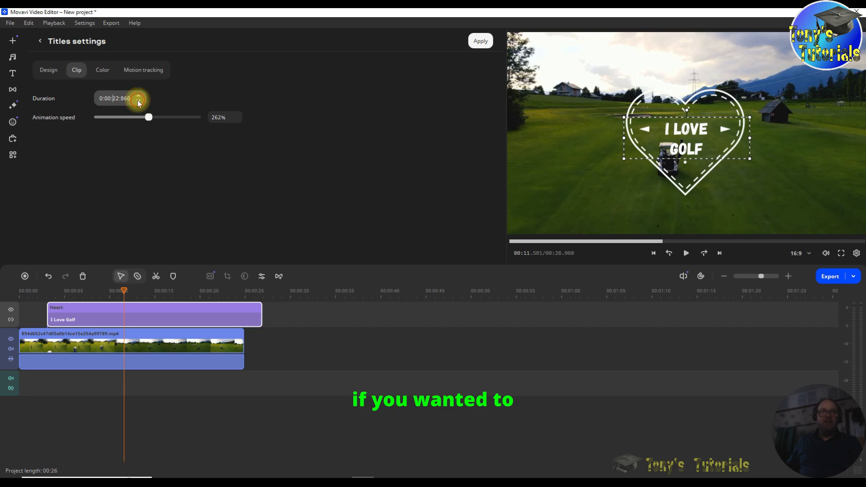
pyautogui.click(138, 102)
pyautogui.click(138, 102)
pyautogui.click(138, 102)
pyautogui.click(138, 102)
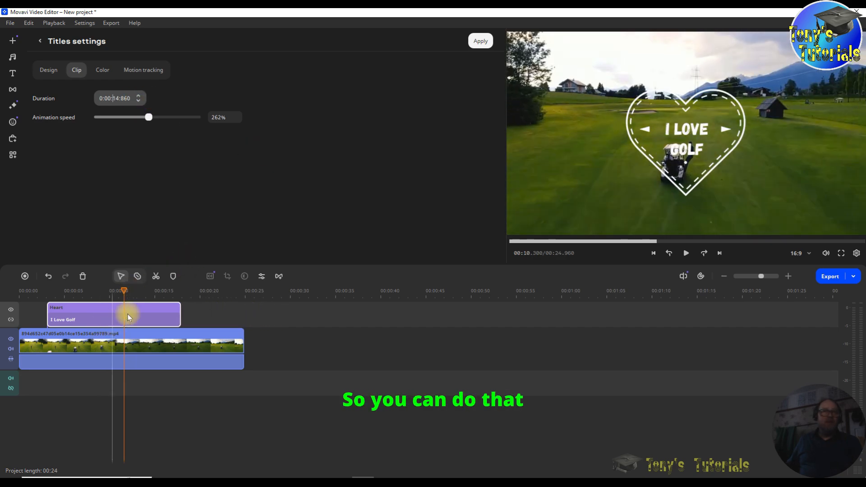
# Step: Preview the shortened heart title from 00:02.050 to about 00:12
pyautogui.moveTo(126, 291); pyautogui.dragTo(37, 290)
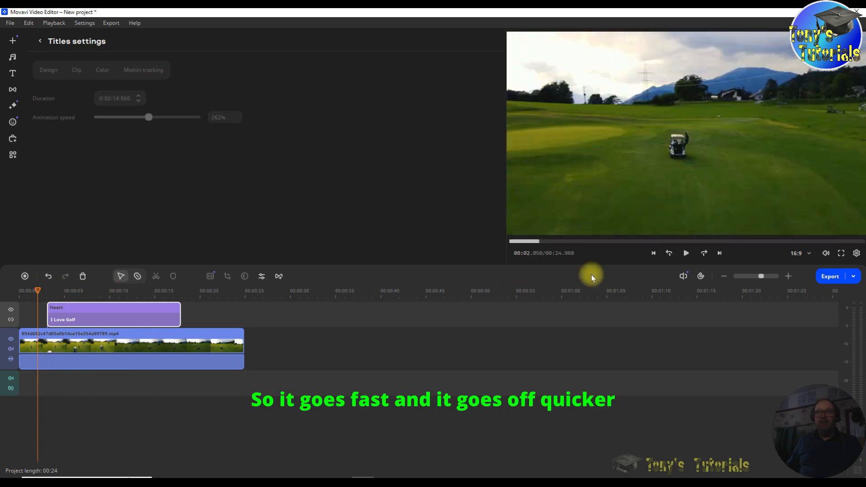
pyautogui.click(687, 255)
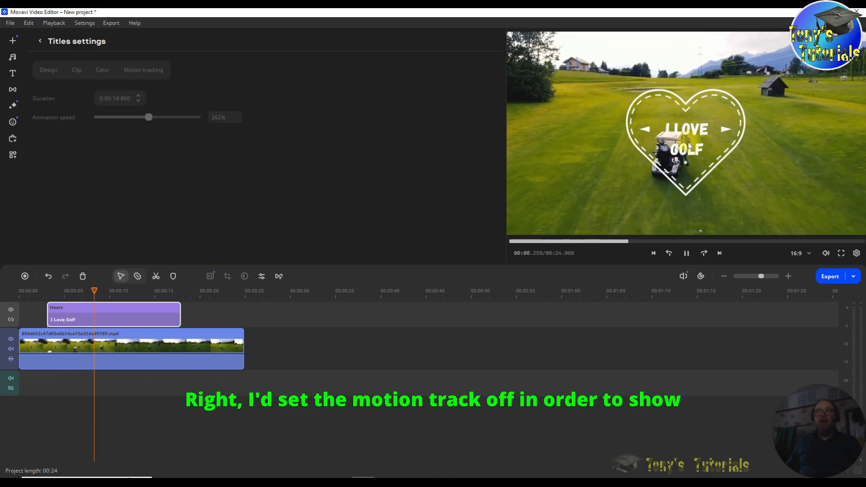
pyautogui.click(686, 255)
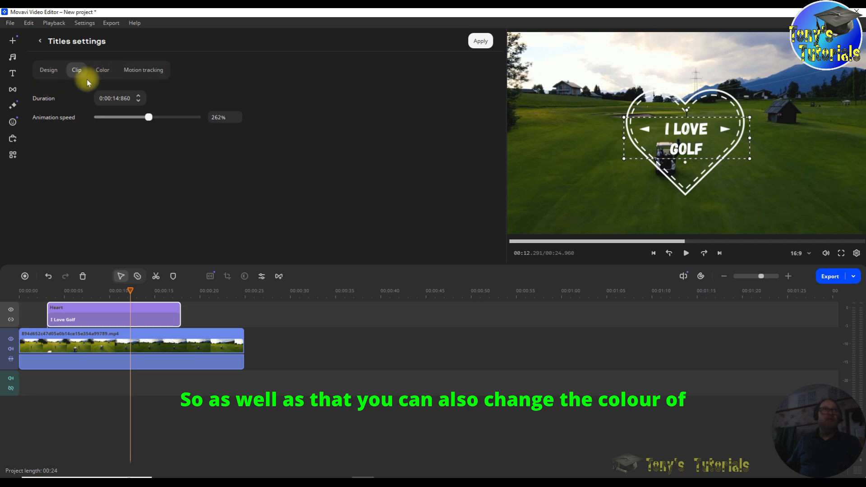
# Step: Try green and yellow for the heart title's decorations, and set their colour to pink #ff009e
pyautogui.click(103, 70)
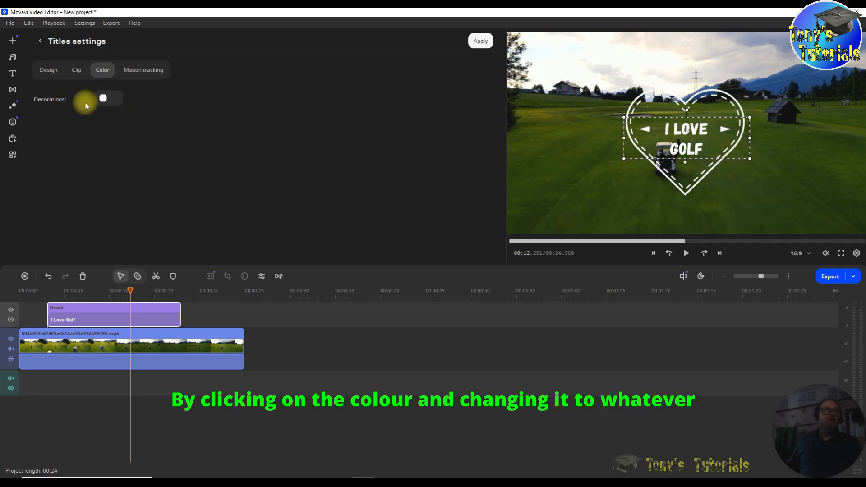
pyautogui.click(103, 98)
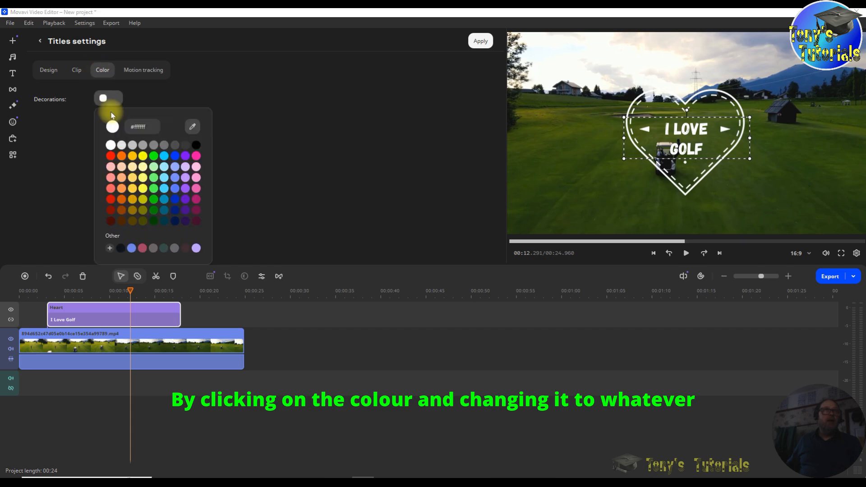
pyautogui.click(152, 189)
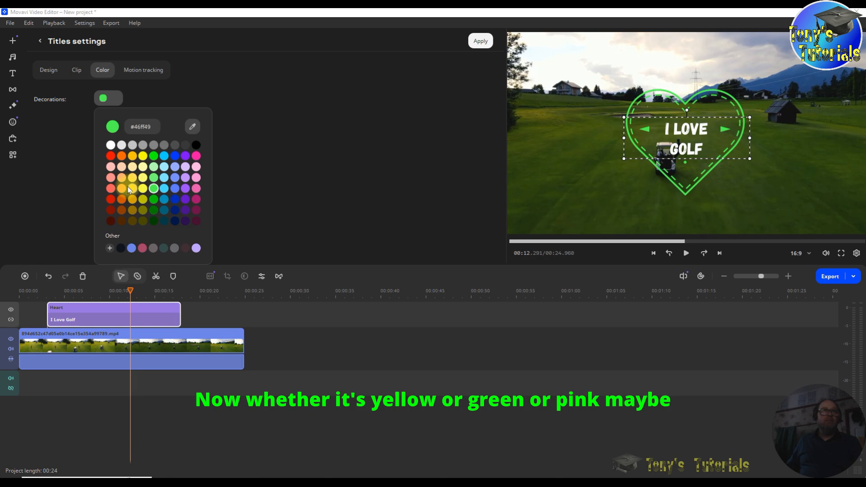
pyautogui.click(142, 190)
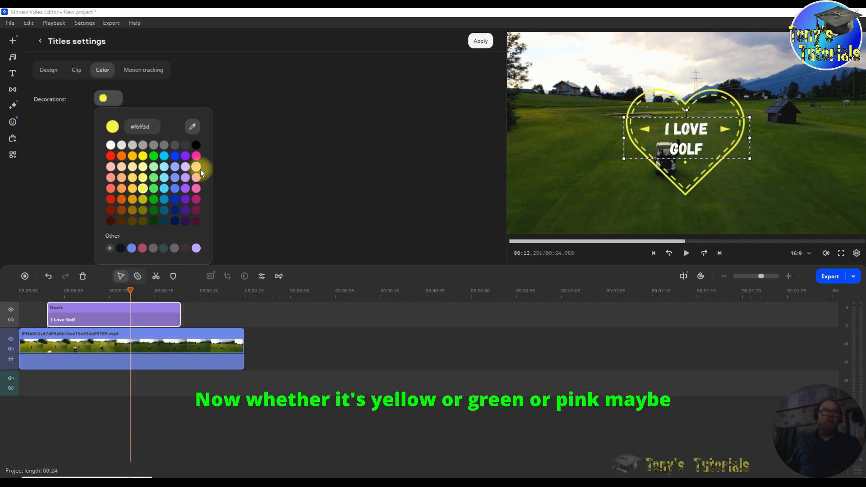
pyautogui.click(196, 156)
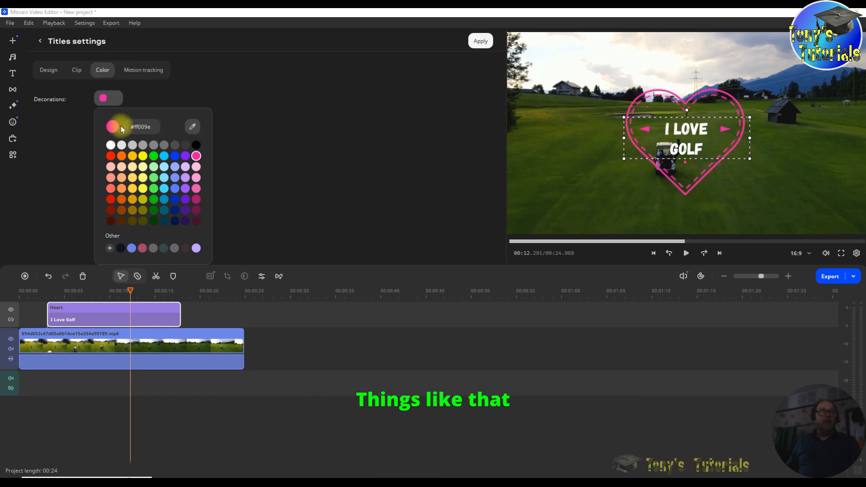
pyautogui.moveTo(154, 129); pyautogui.dragTo(123, 124)
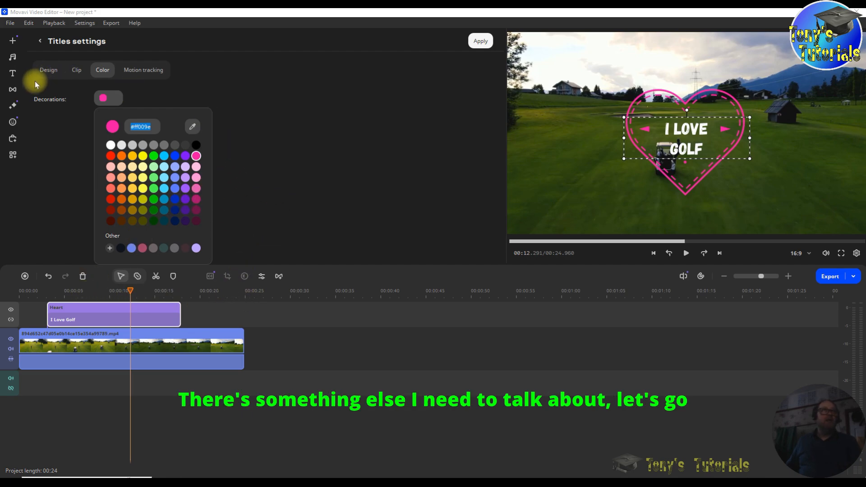
# Step: Return to the titles library and delete the heart title from the timeline
pyautogui.click(14, 75)
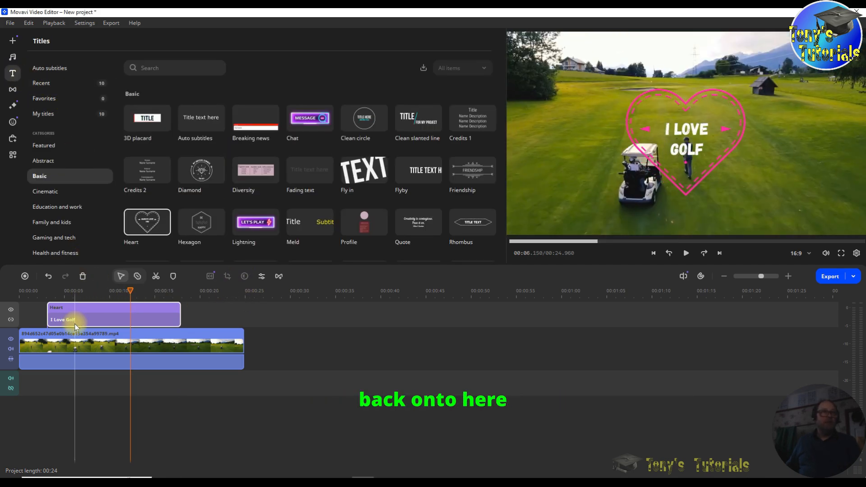
pyautogui.rightClick(103, 311)
pyautogui.click(112, 295)
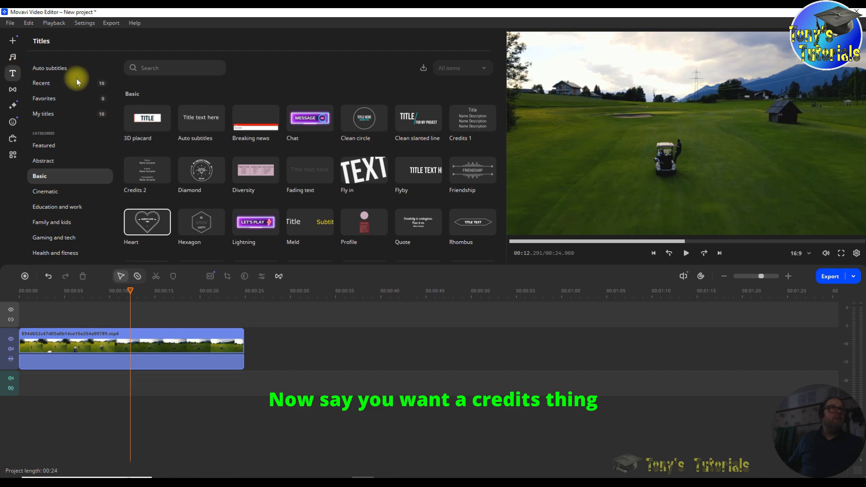
# Step: Add the Credits 1 title from the Basic category to the title track at about 00:03.700
pyautogui.scroll(-3, 302, 154)
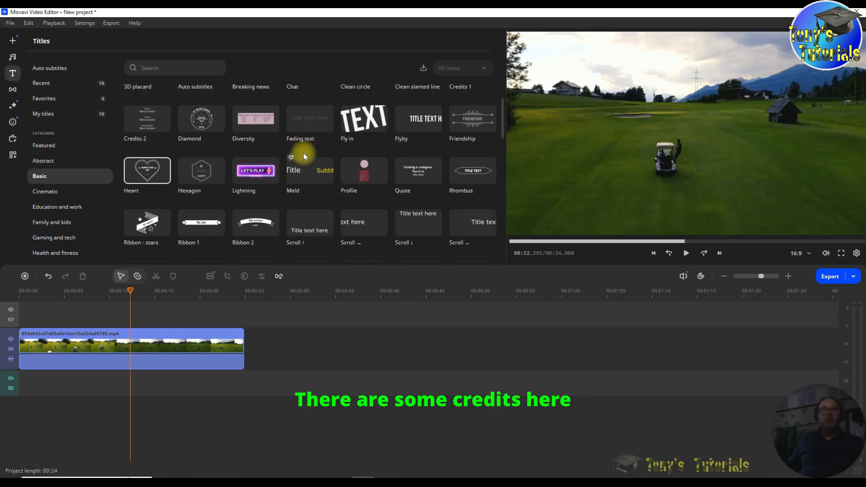
pyautogui.scroll(3, 339, 154)
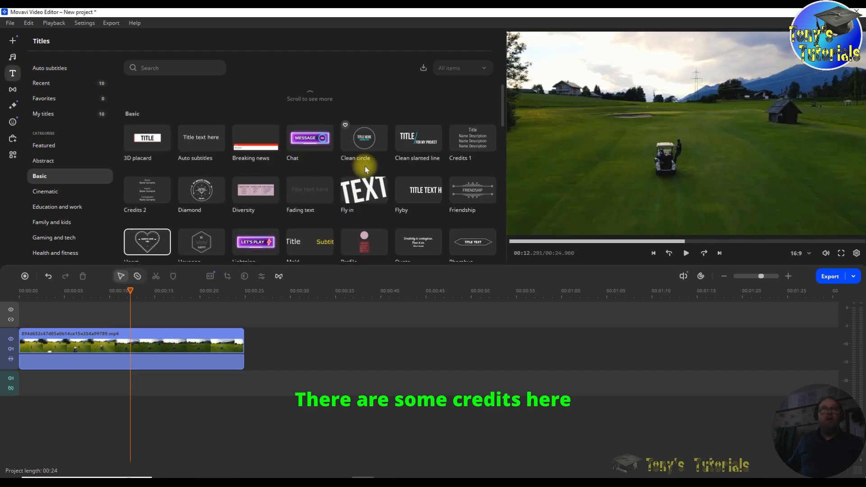
pyautogui.click(473, 147)
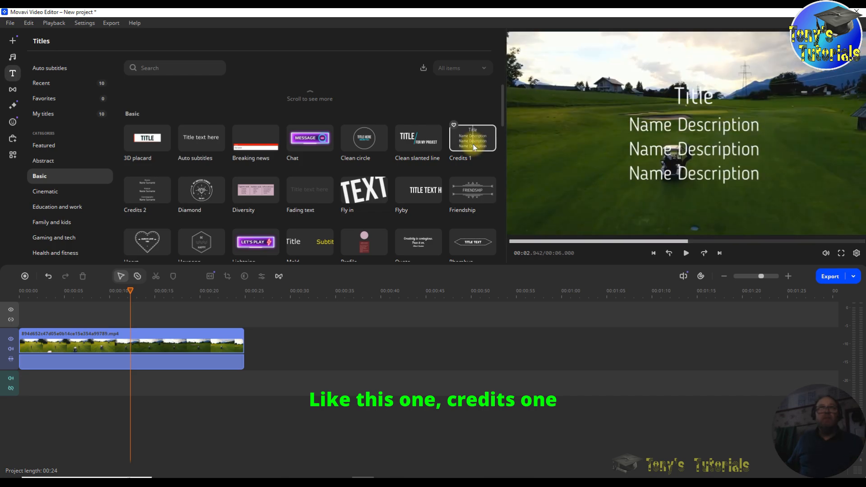
pyautogui.moveTo(476, 144); pyautogui.dragTo(45, 315)
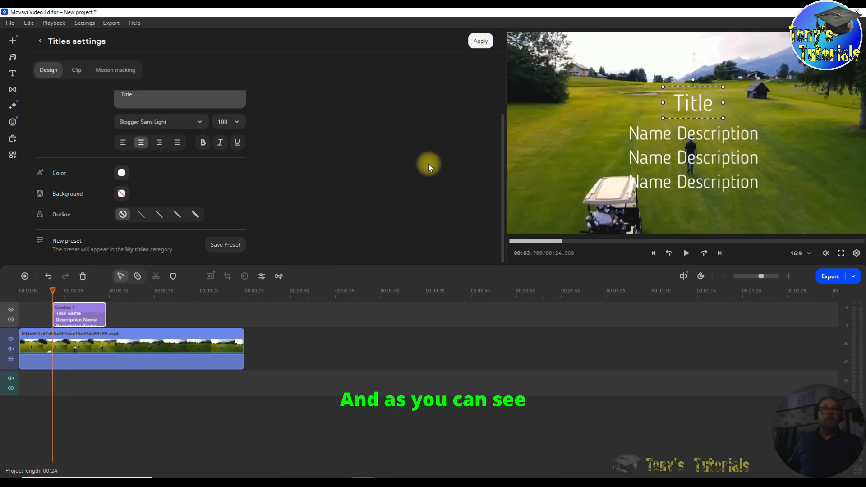
# Step: Examine the Credits 1 title at 00:06.550, switching its text settings between Line 1 and Line 2 and checking the preset option
pyautogui.scroll(1, 428, 172)
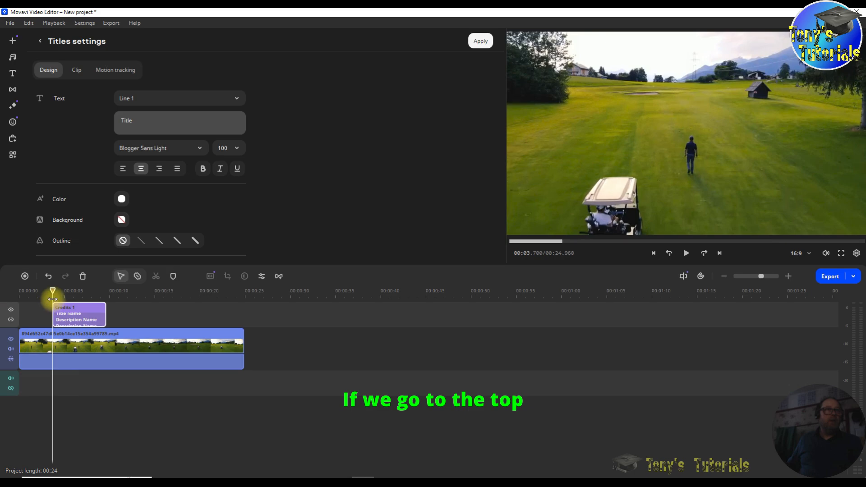
pyautogui.moveTo(52, 290); pyautogui.dragTo(78, 288)
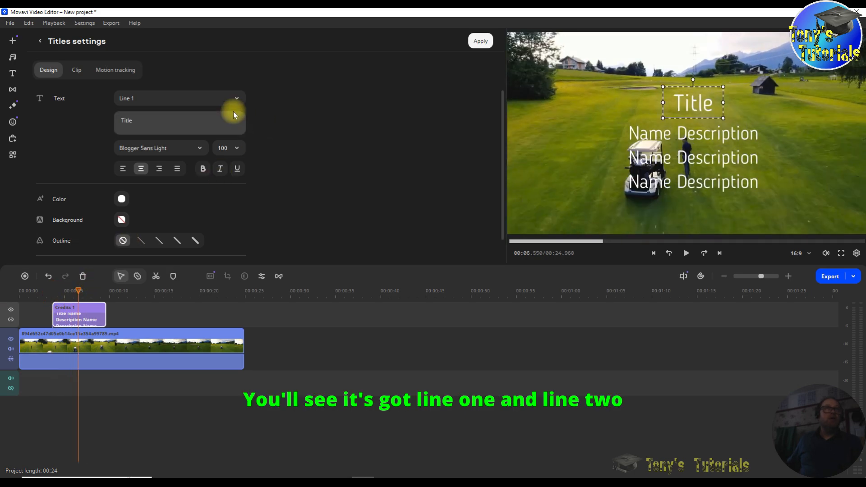
pyautogui.click(237, 99)
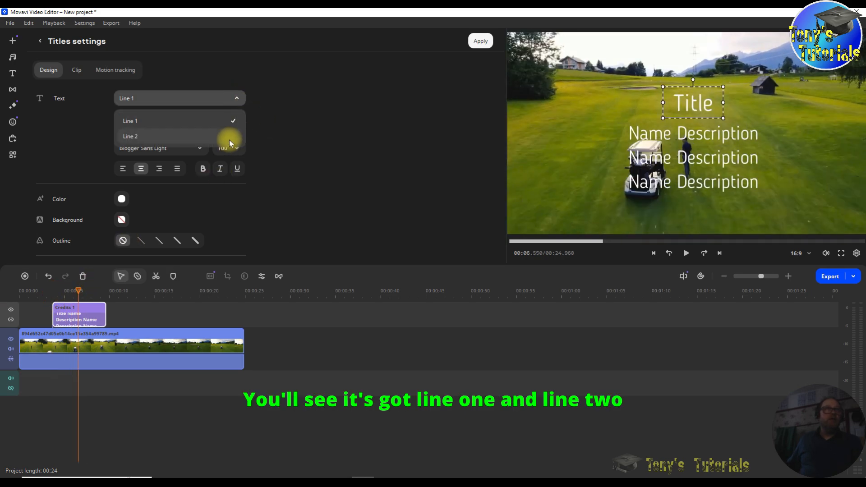
pyautogui.click(289, 97)
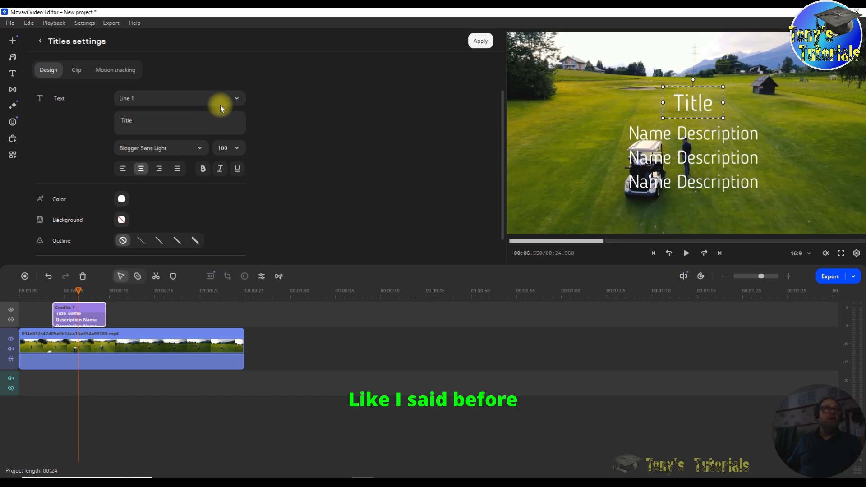
pyautogui.click(231, 99)
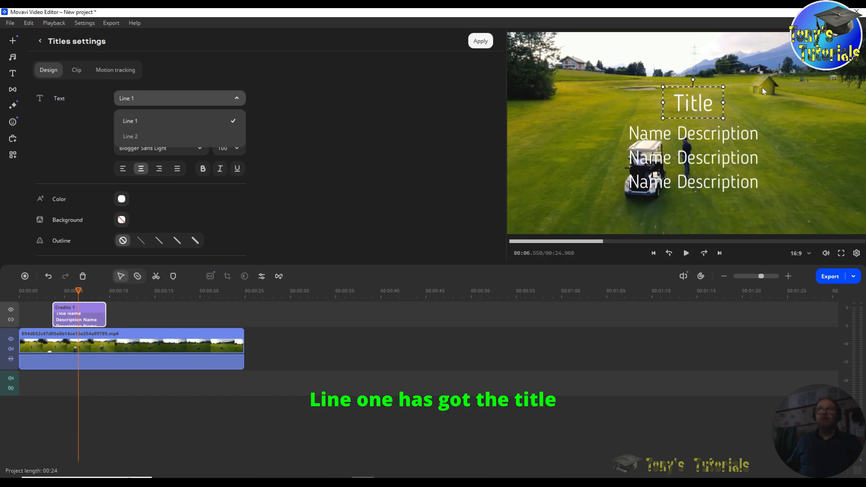
pyautogui.click(232, 137)
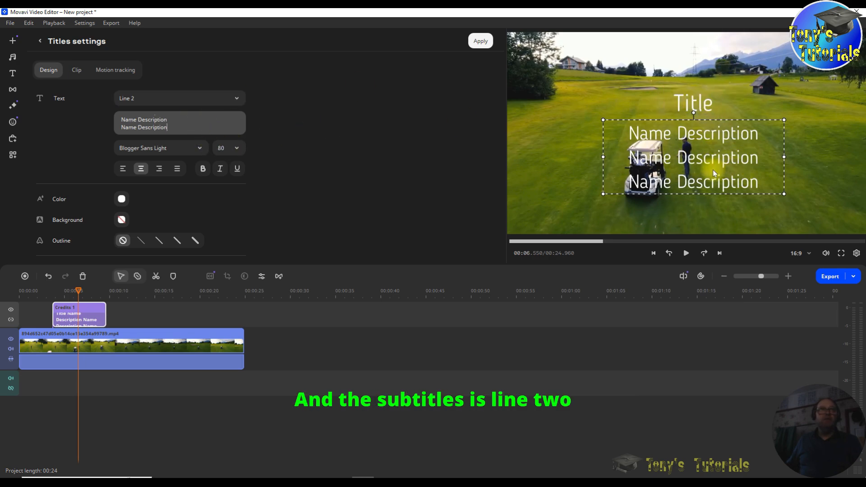
pyautogui.click(234, 100)
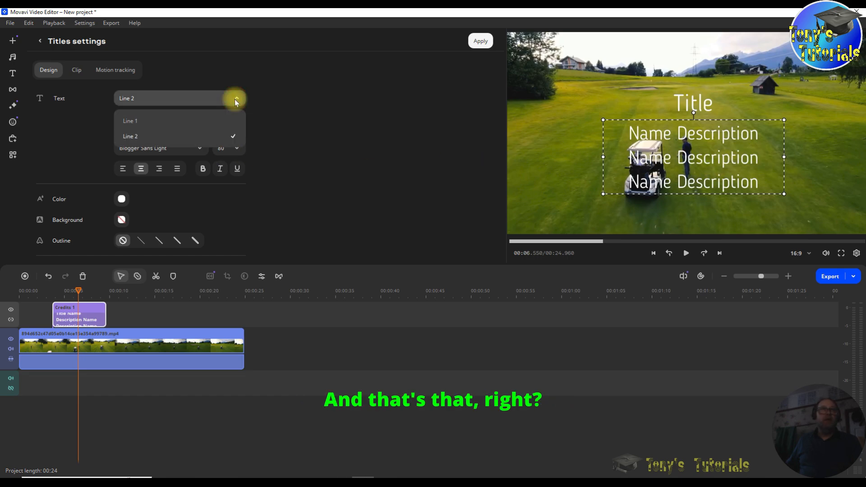
pyautogui.click(188, 122)
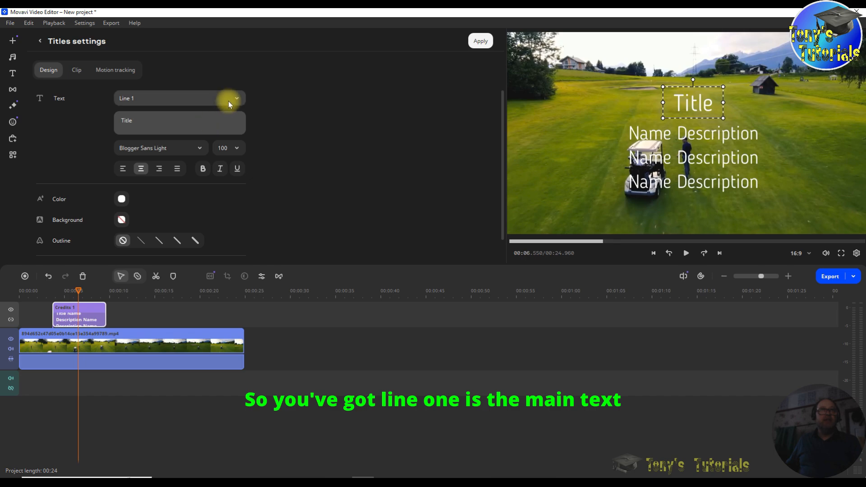
pyautogui.click(235, 97)
pyautogui.click(207, 136)
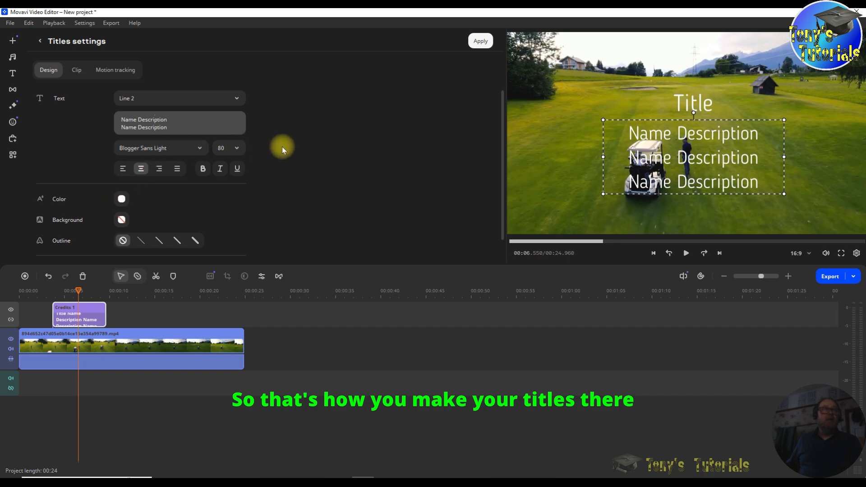
pyautogui.scroll(-1, 231, 206)
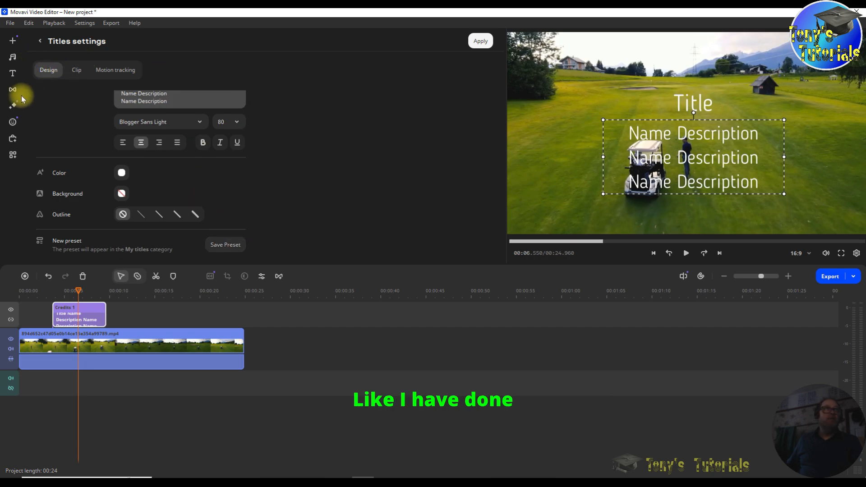
# Step: Browse the saved titles in My titles and preview the Coursereel and Create Studio credits
pyautogui.click(13, 75)
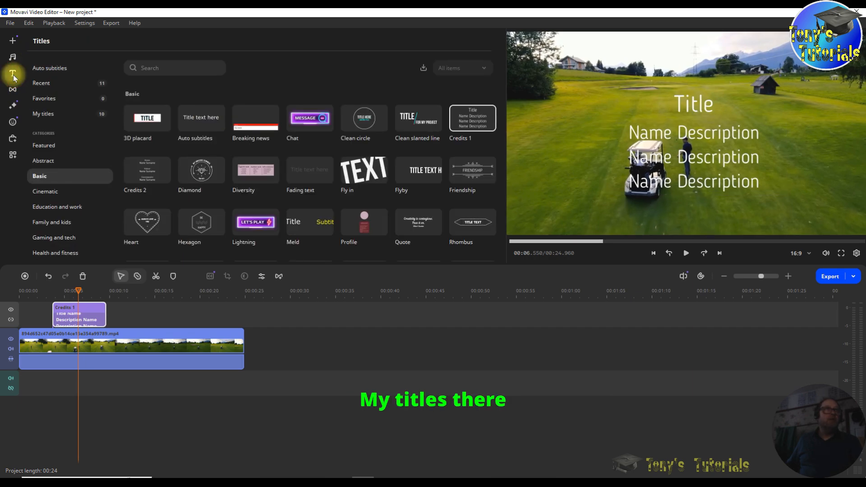
pyautogui.click(50, 119)
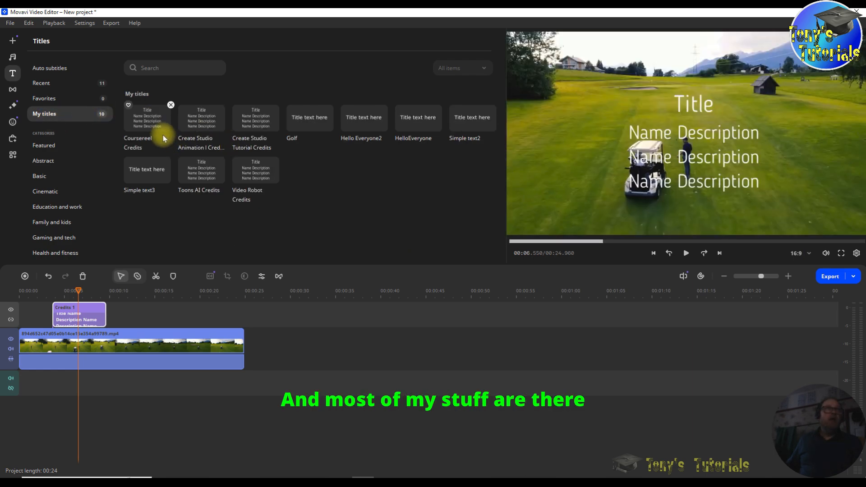
pyautogui.click(147, 126)
pyautogui.click(207, 126)
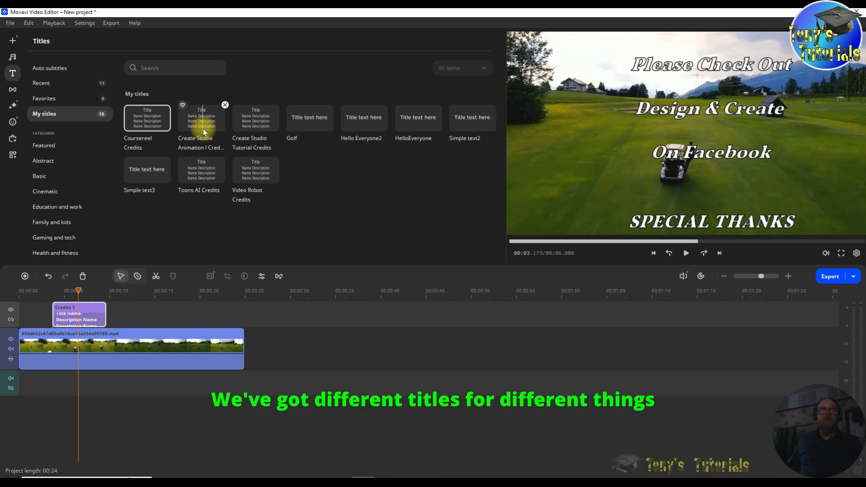
pyautogui.click(250, 128)
pyautogui.click(132, 154)
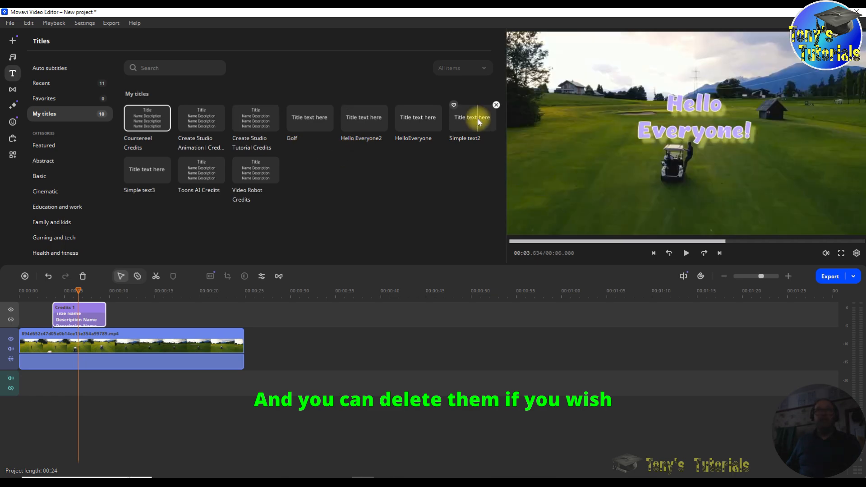
# Step: Look at the actions available for the saved title Simple text2 and close them without choosing any
pyautogui.rightClick(479, 119)
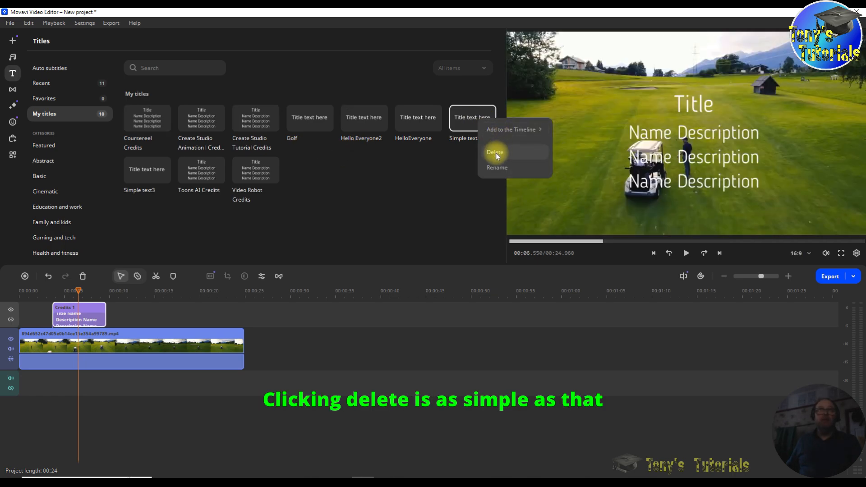
pyautogui.click(373, 175)
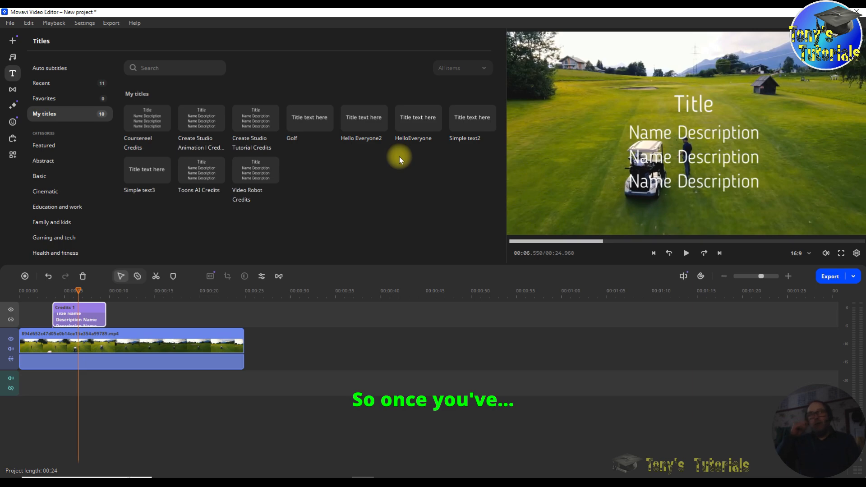
pyautogui.moveTo(176, 113)
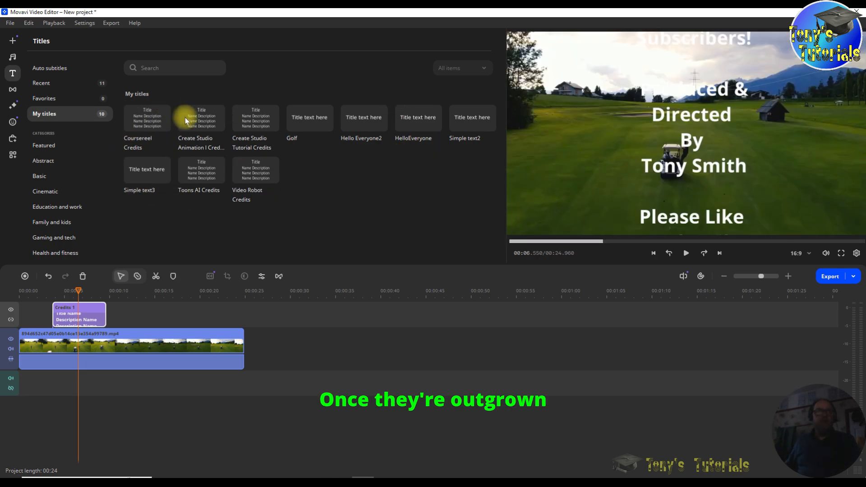